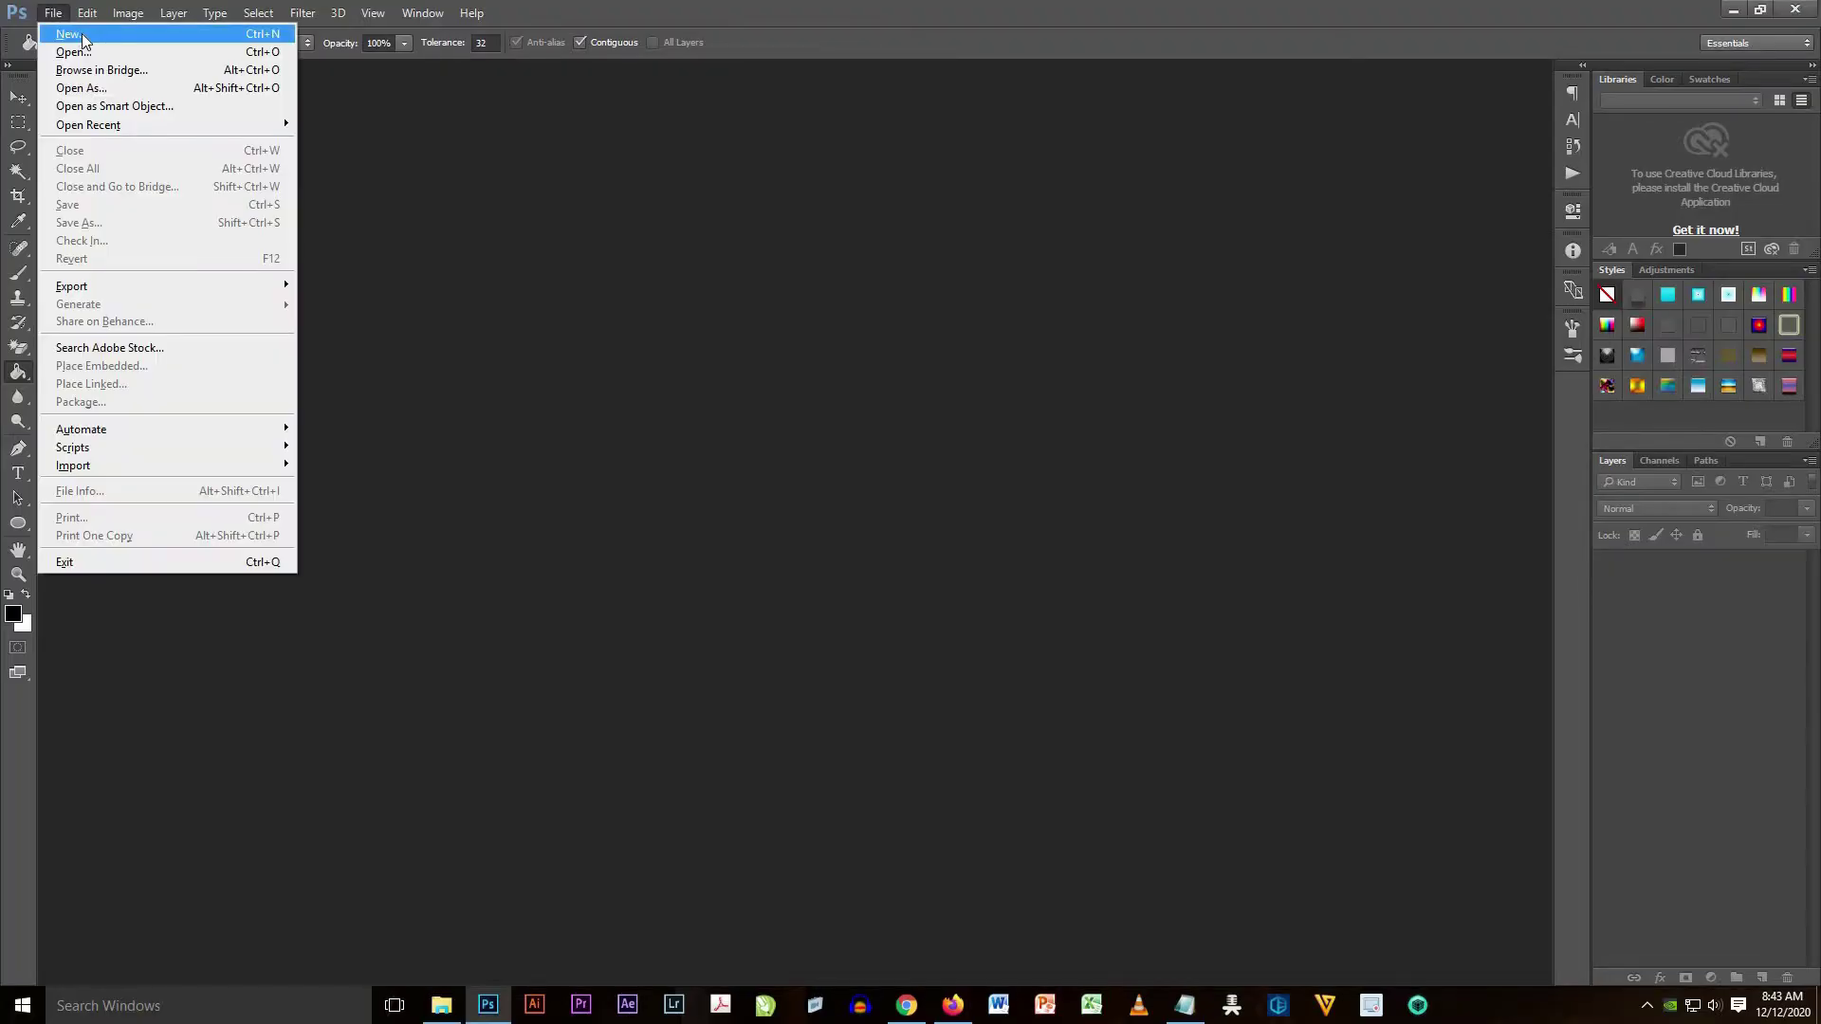
- Create the document 'Gradient' at 1920×1080 pixels, resolution 100, with a transparent background
left_click(67, 36)
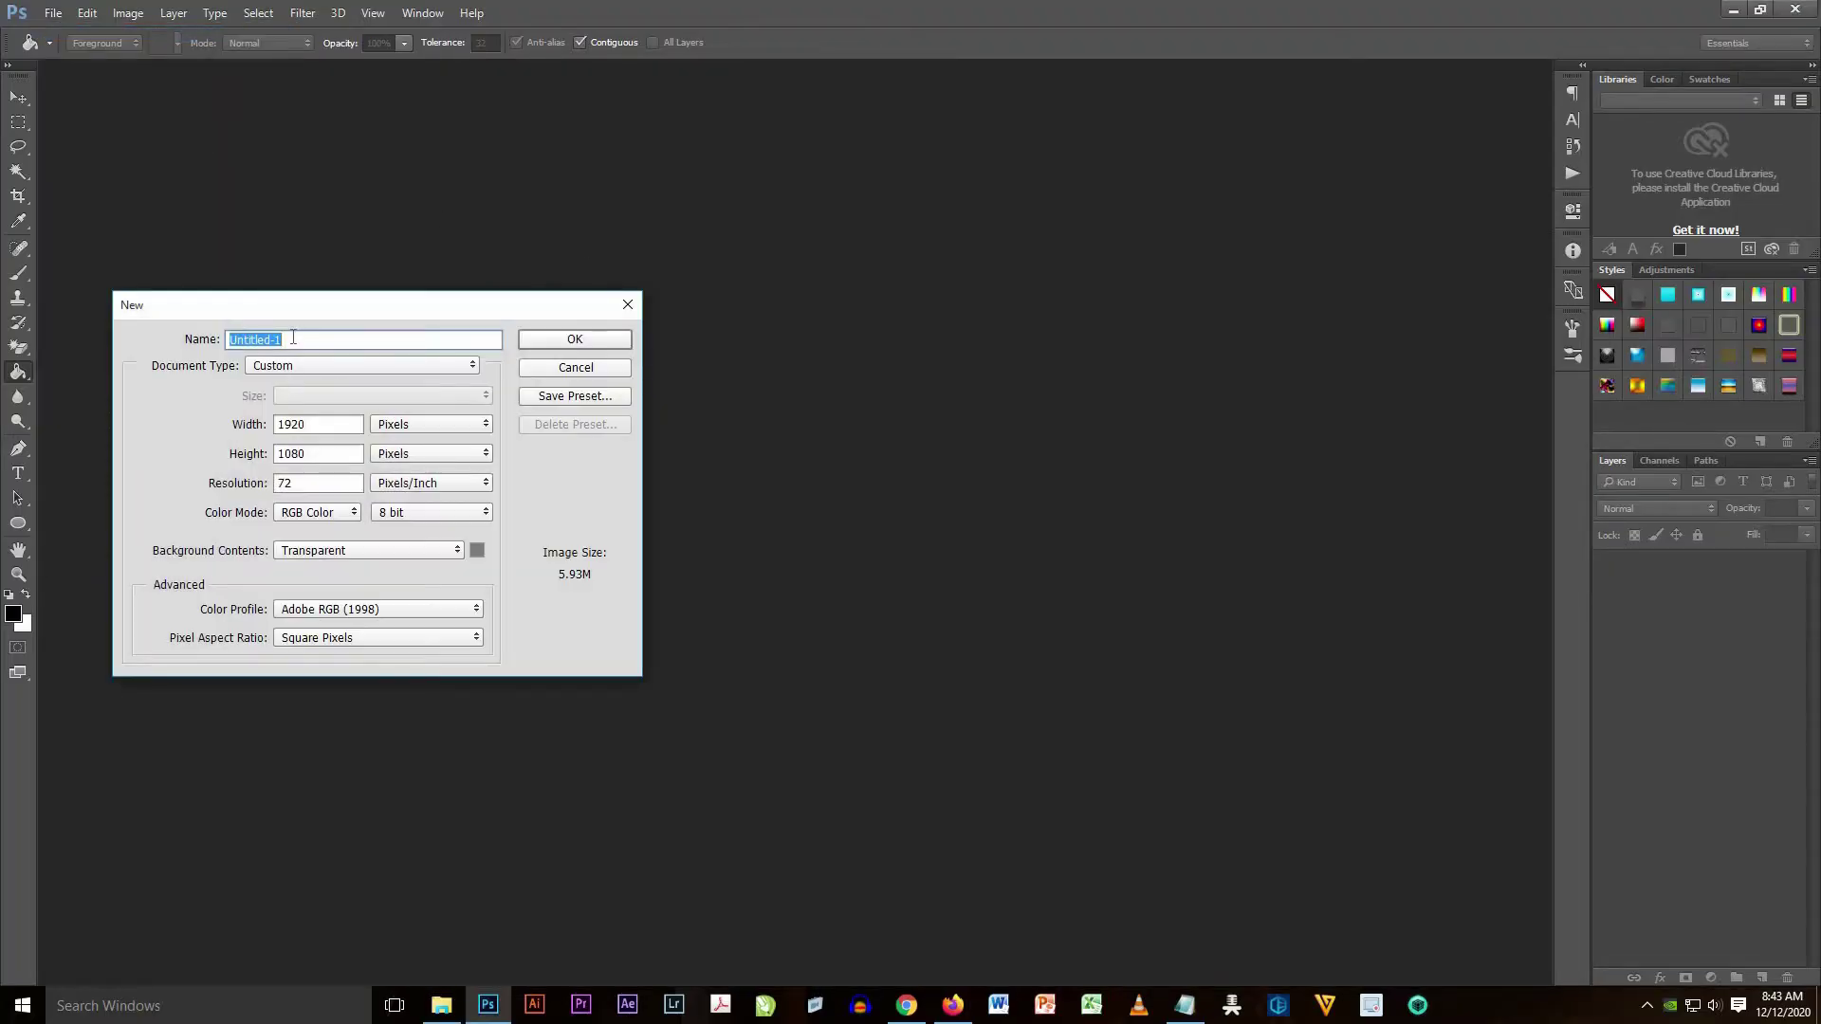
type("Gradient")
left_click_drag(310, 425, 271, 426)
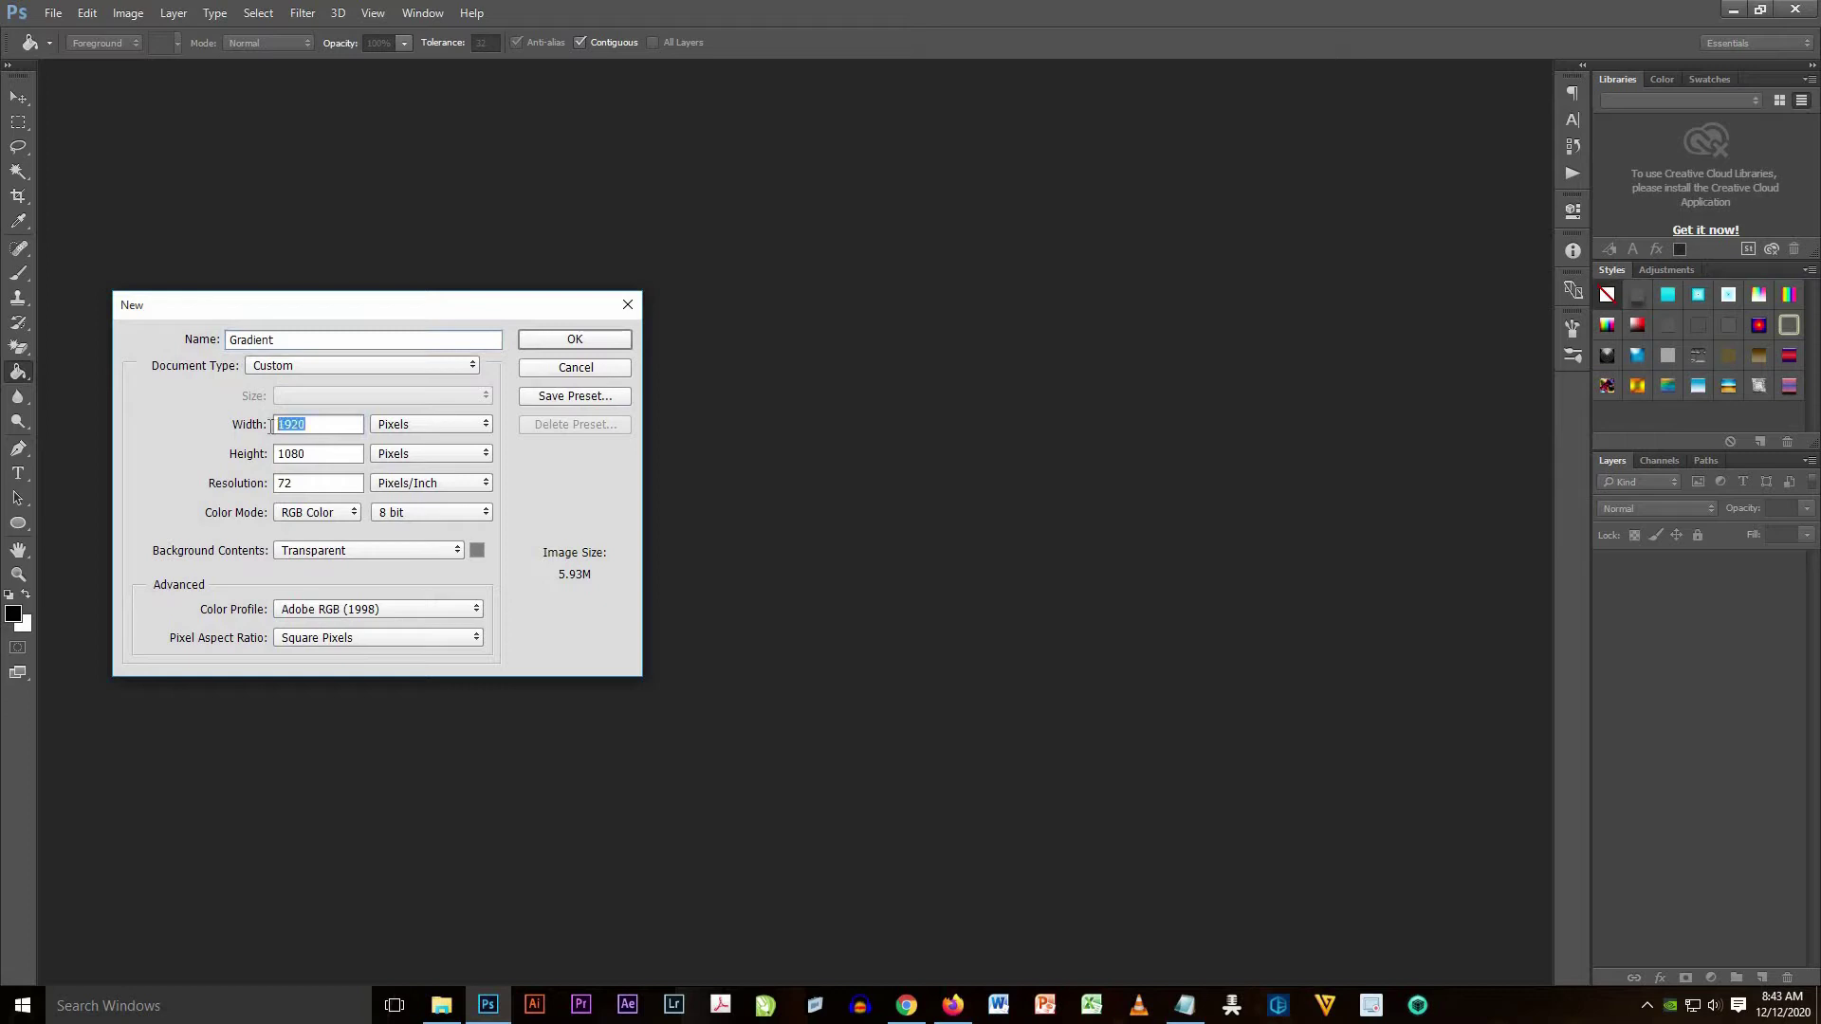
double_click(276, 453)
left_click_drag(305, 481, 262, 478)
left_click(564, 339)
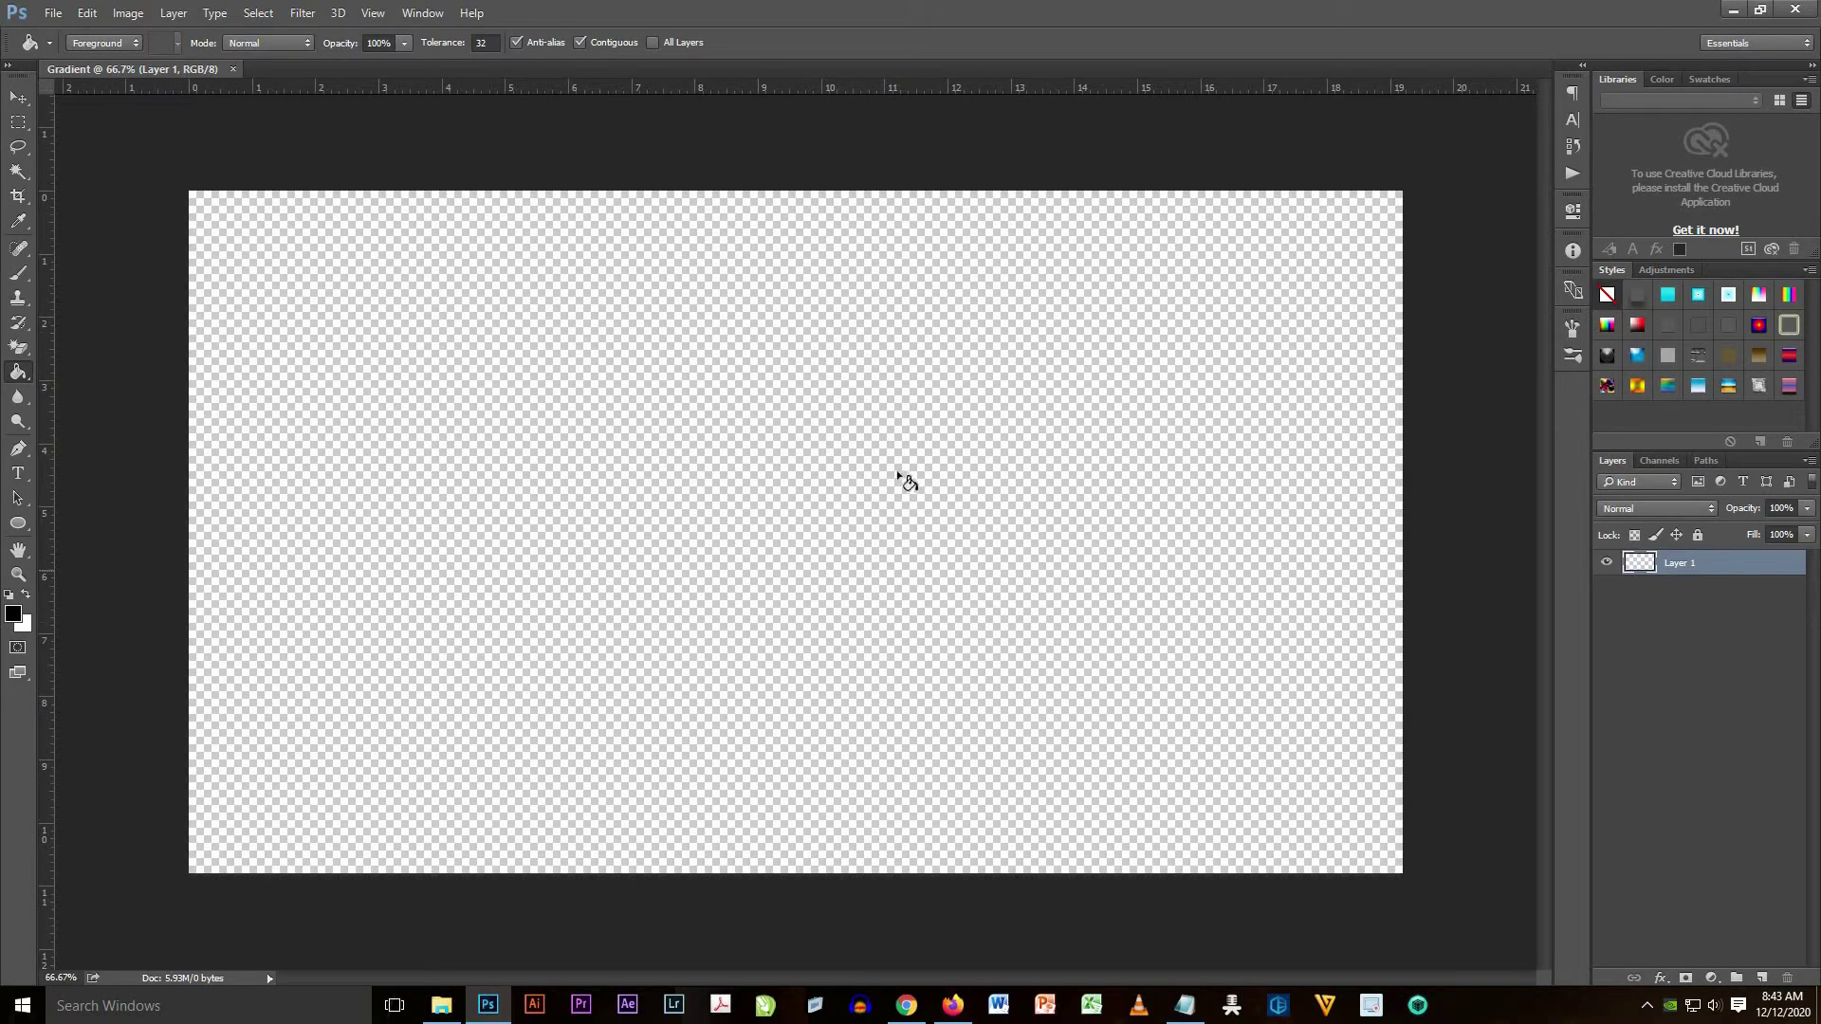
- Add a Gradient fill layer from the Layers panel and bring up its Gradient Editor
left_click(18, 97)
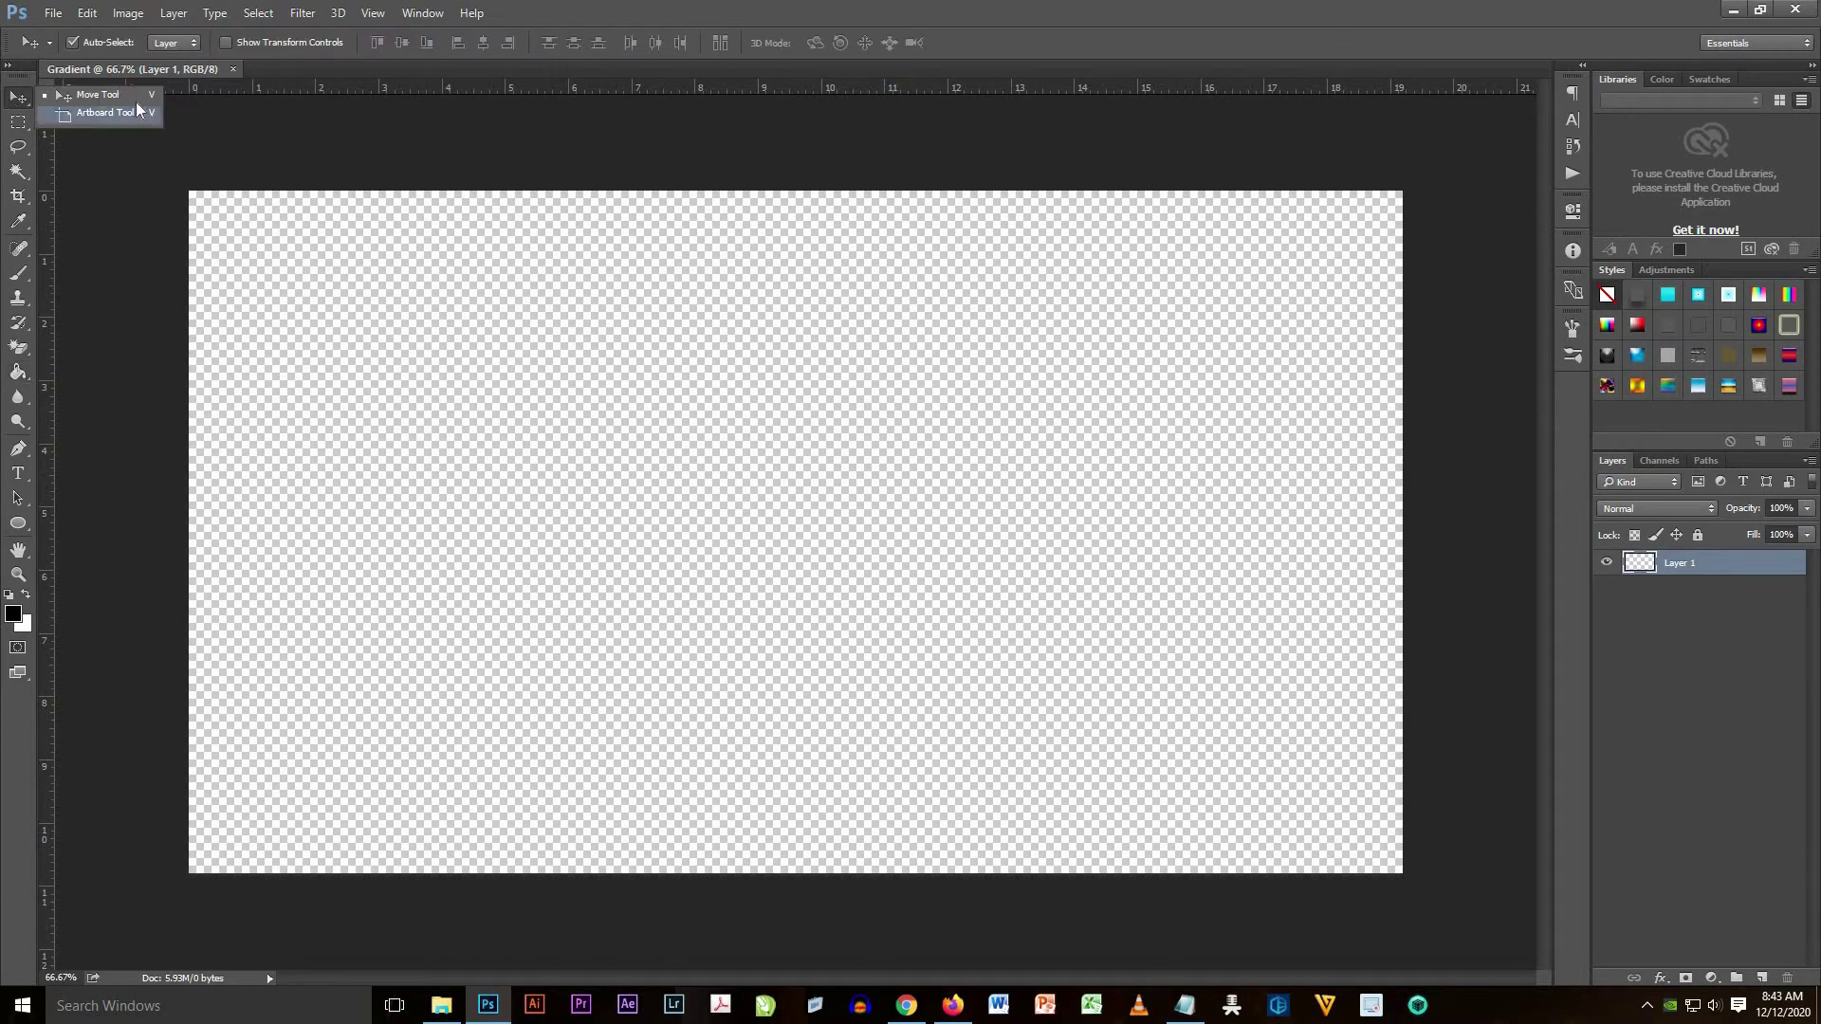
left_click(157, 113)
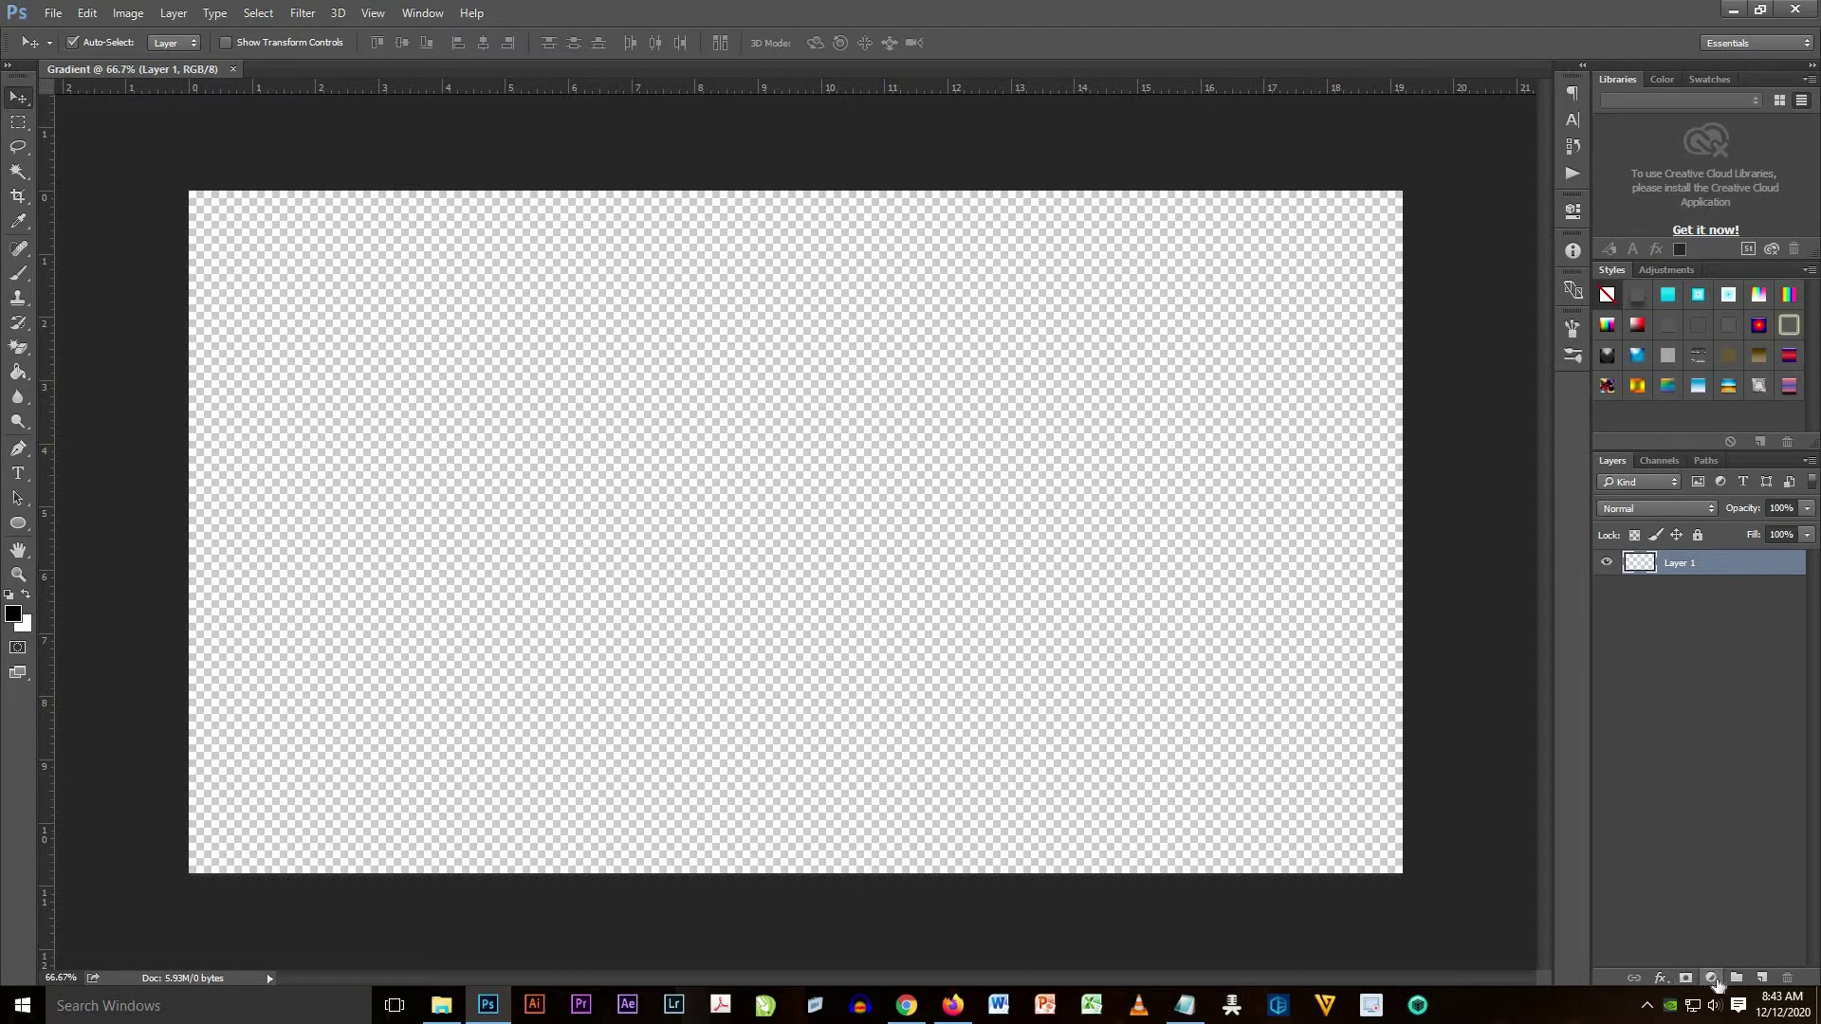
left_click(1712, 980)
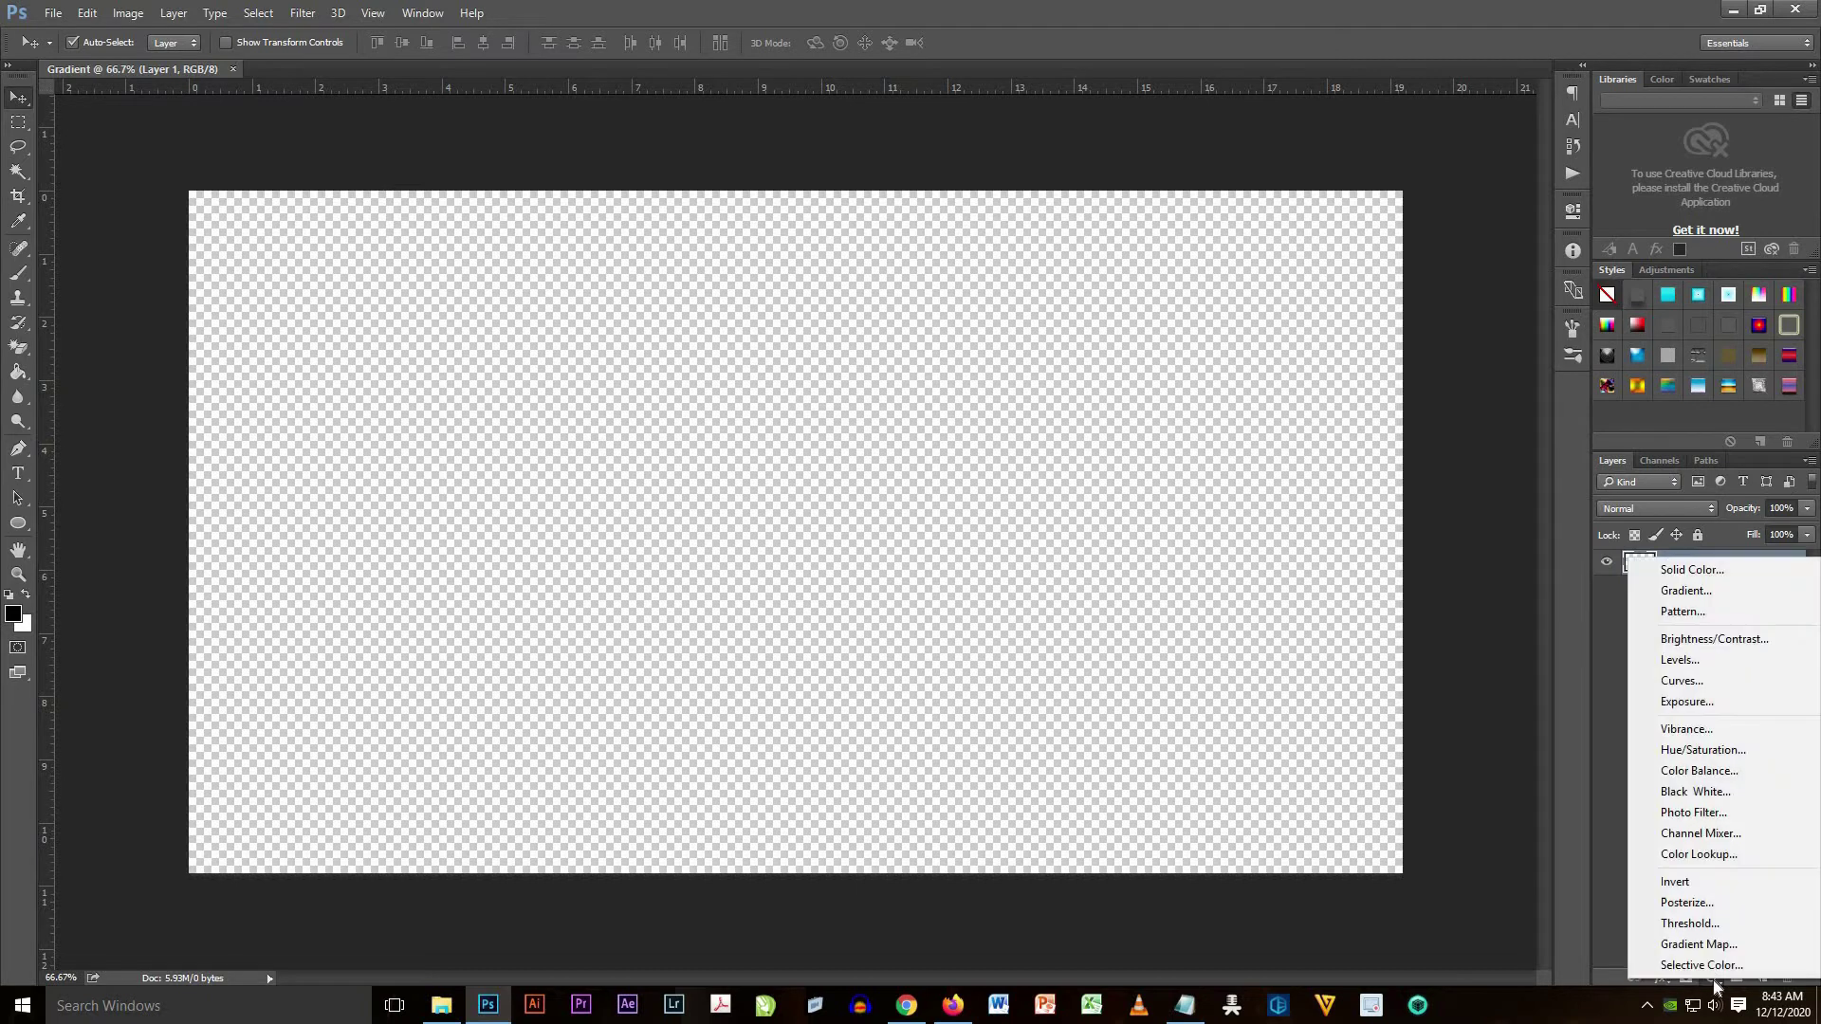
left_click(1708, 590)
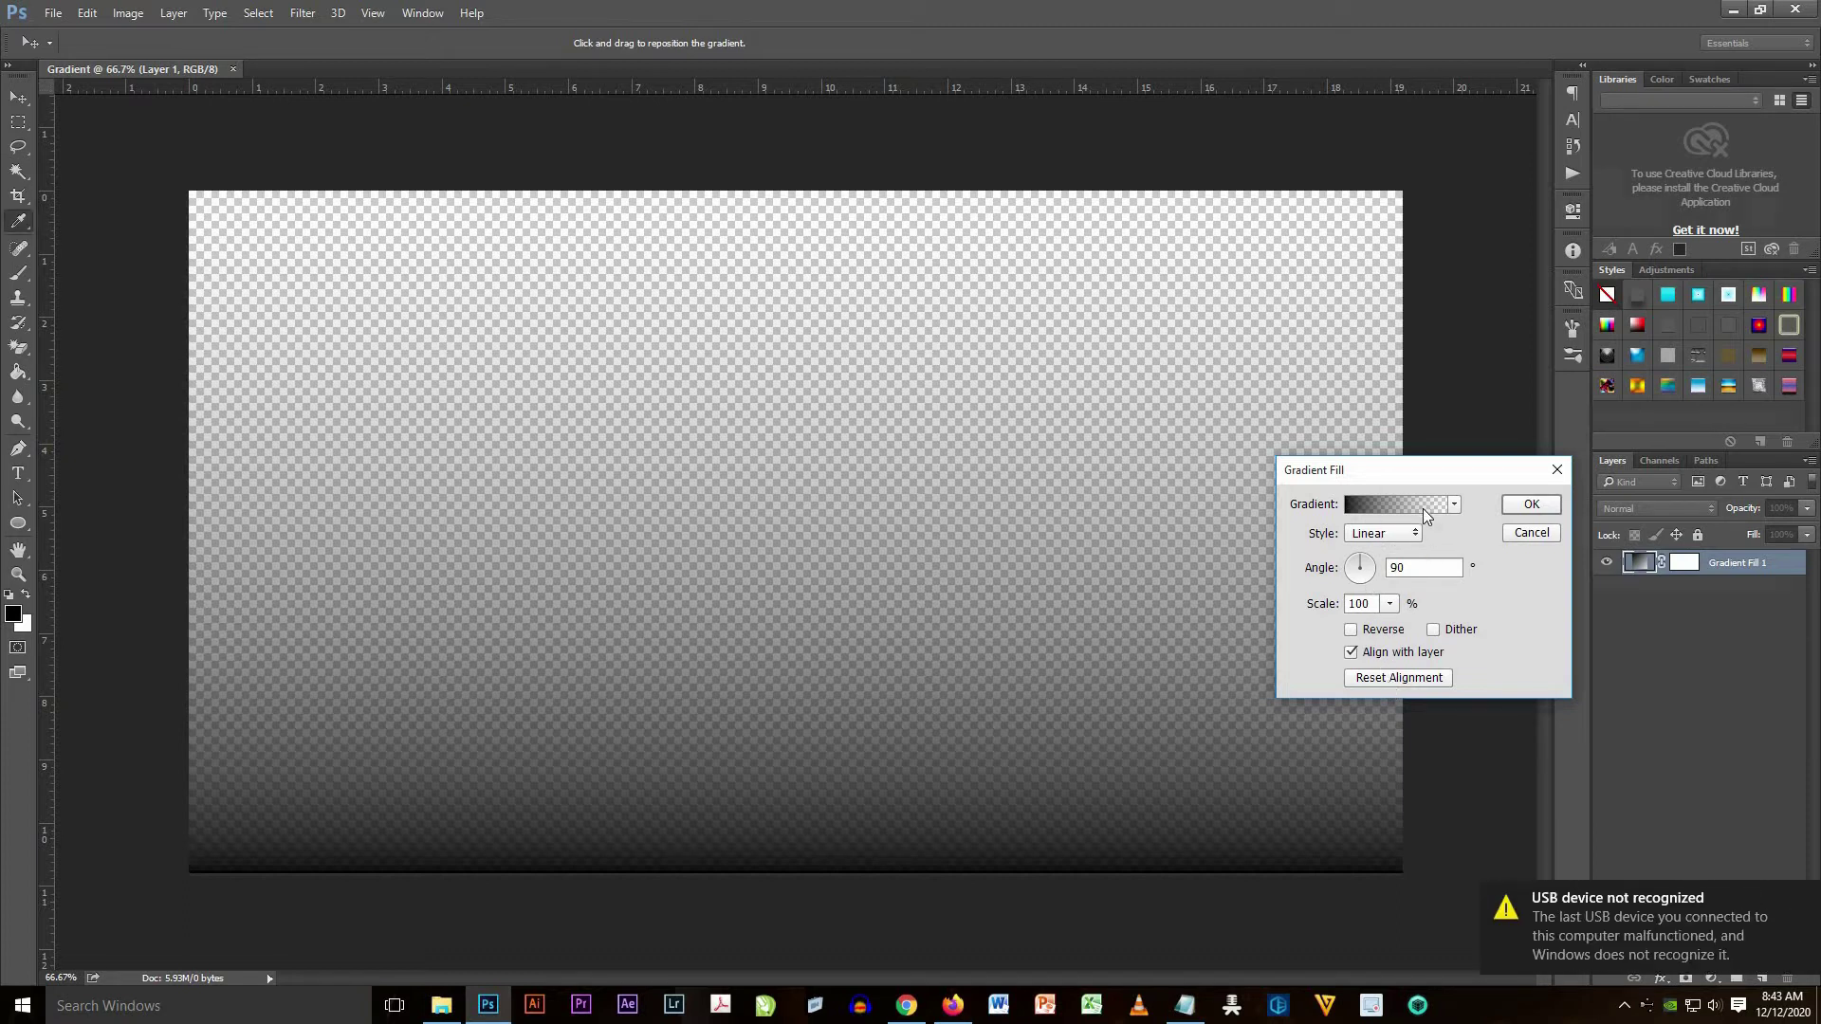
left_click(1423, 508)
key("Escape")
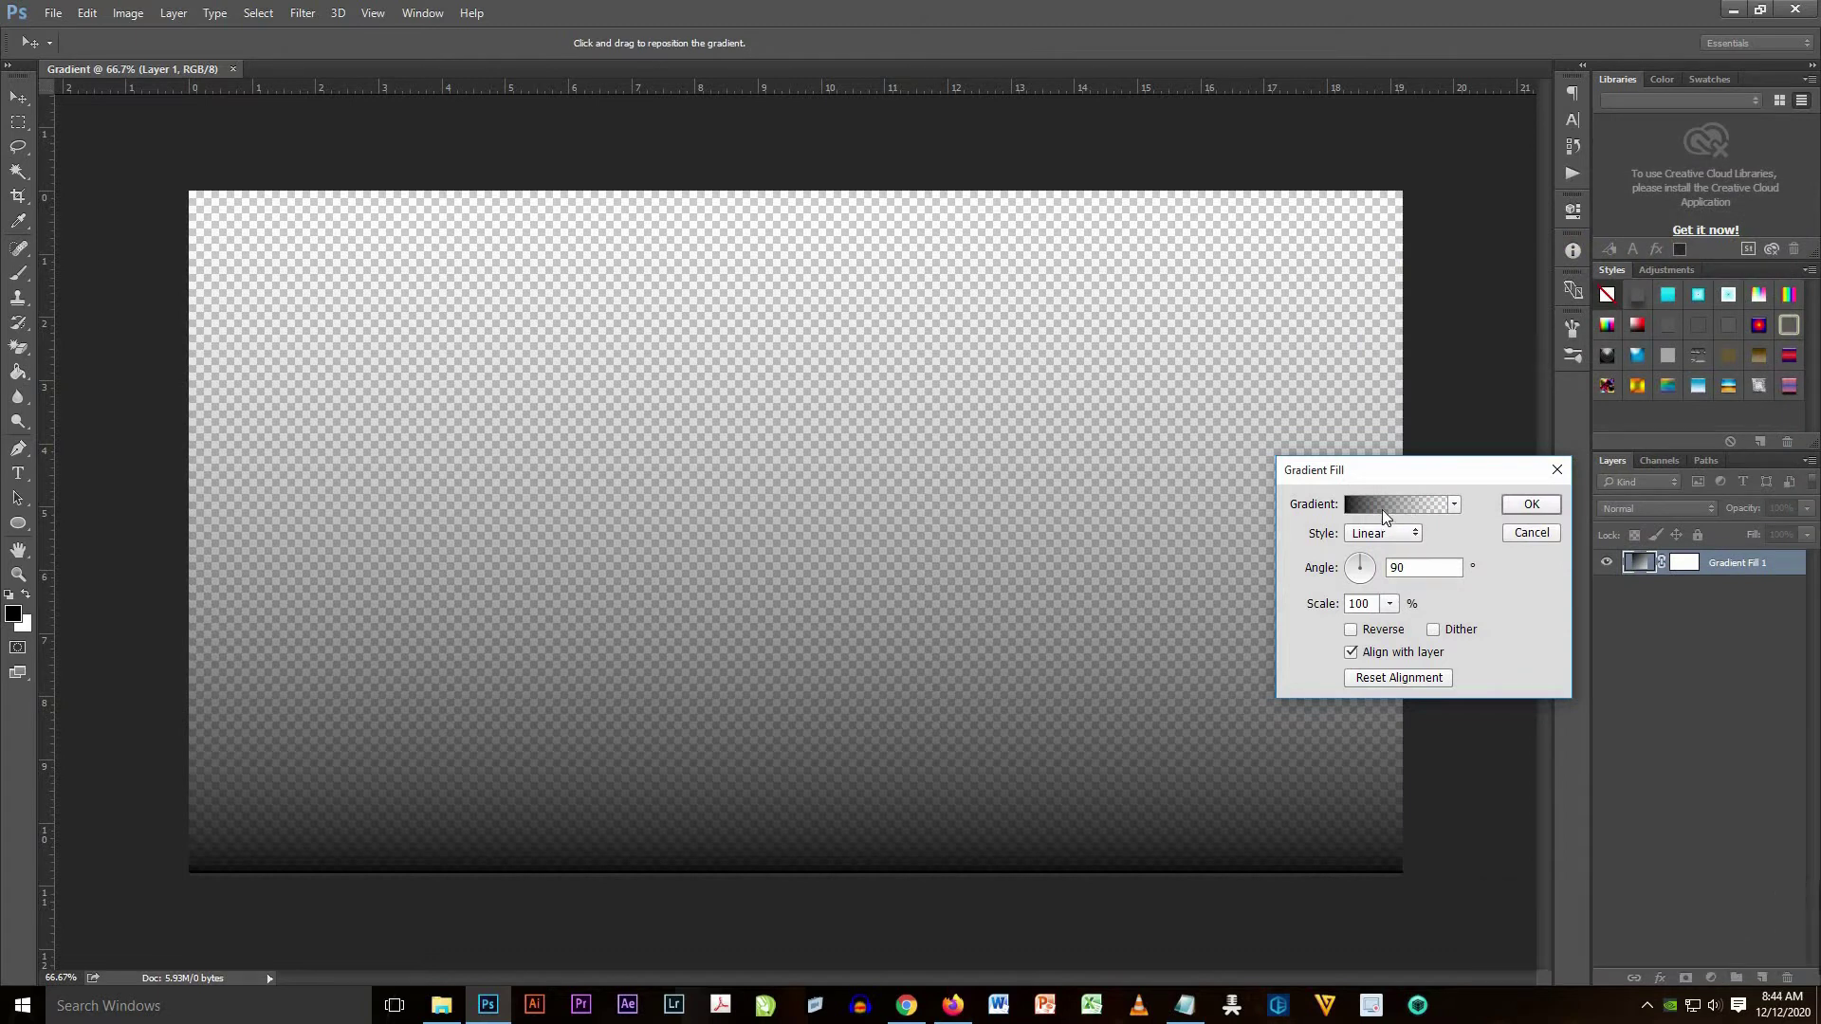
left_click(1383, 513)
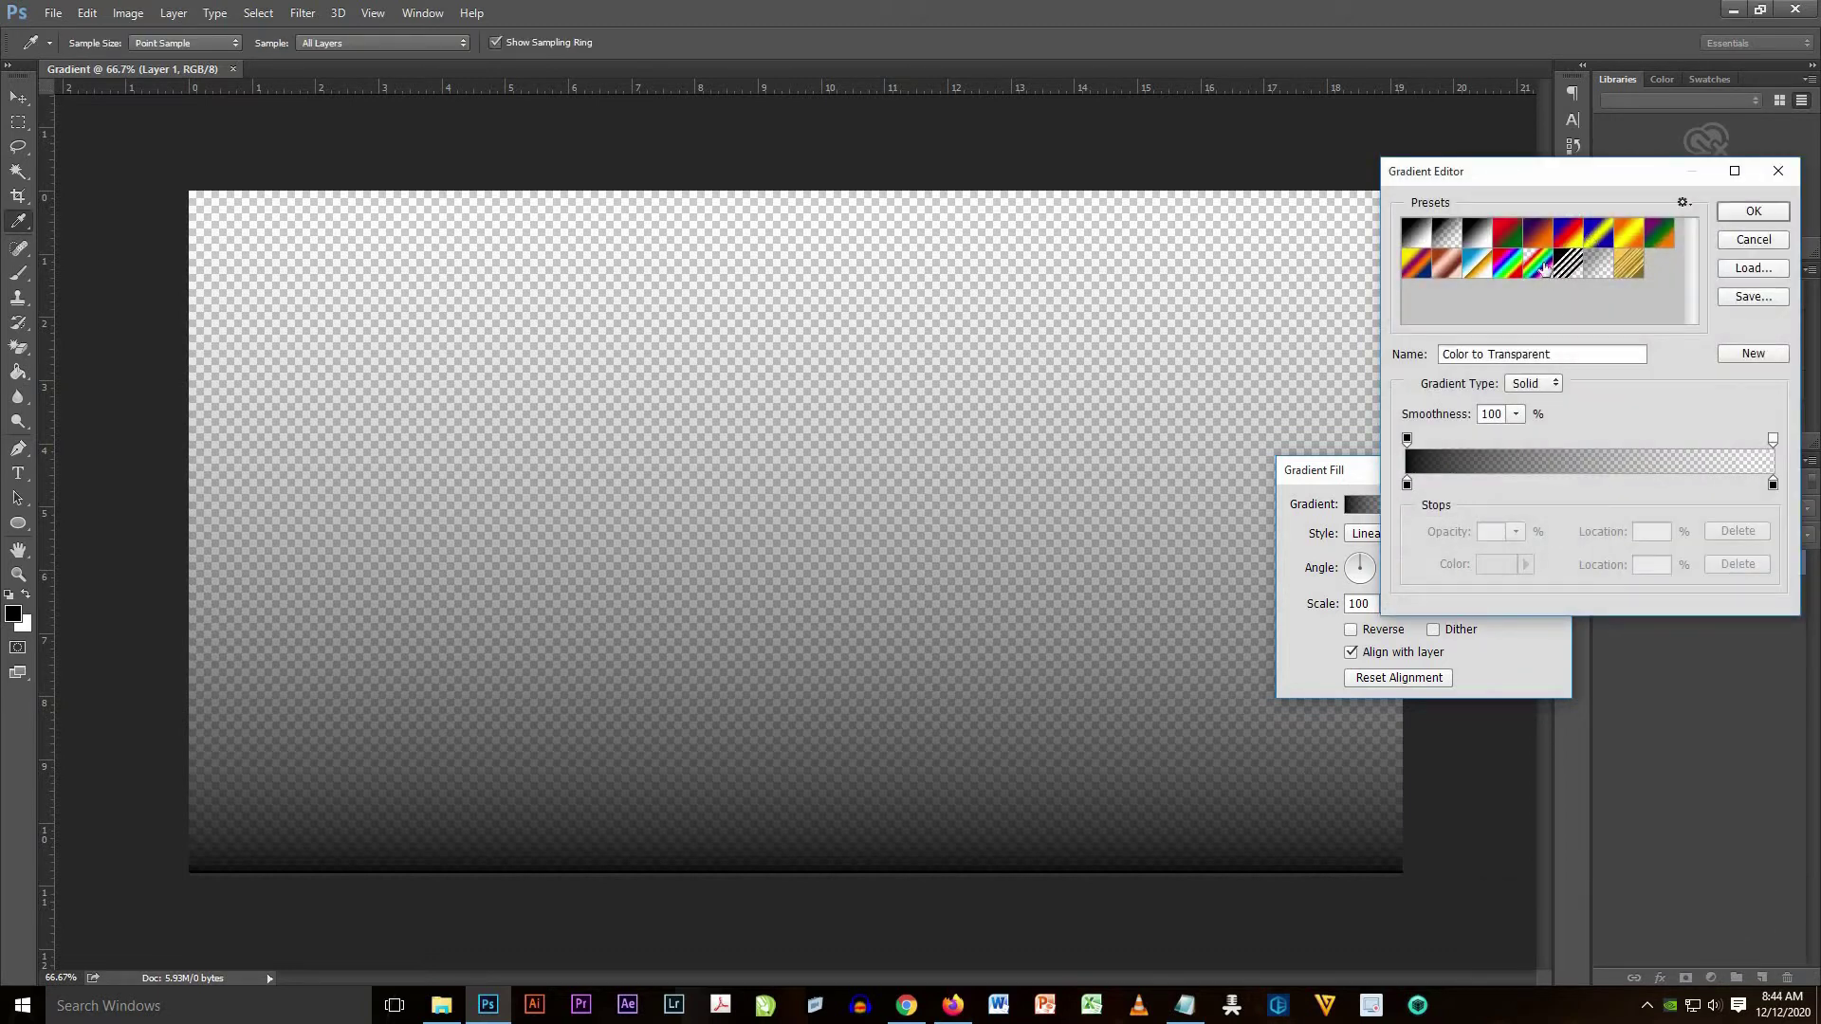
- Set the gradient's left colour stop to yellow-green #dcff36 in the Color Picker
left_click(1406, 484)
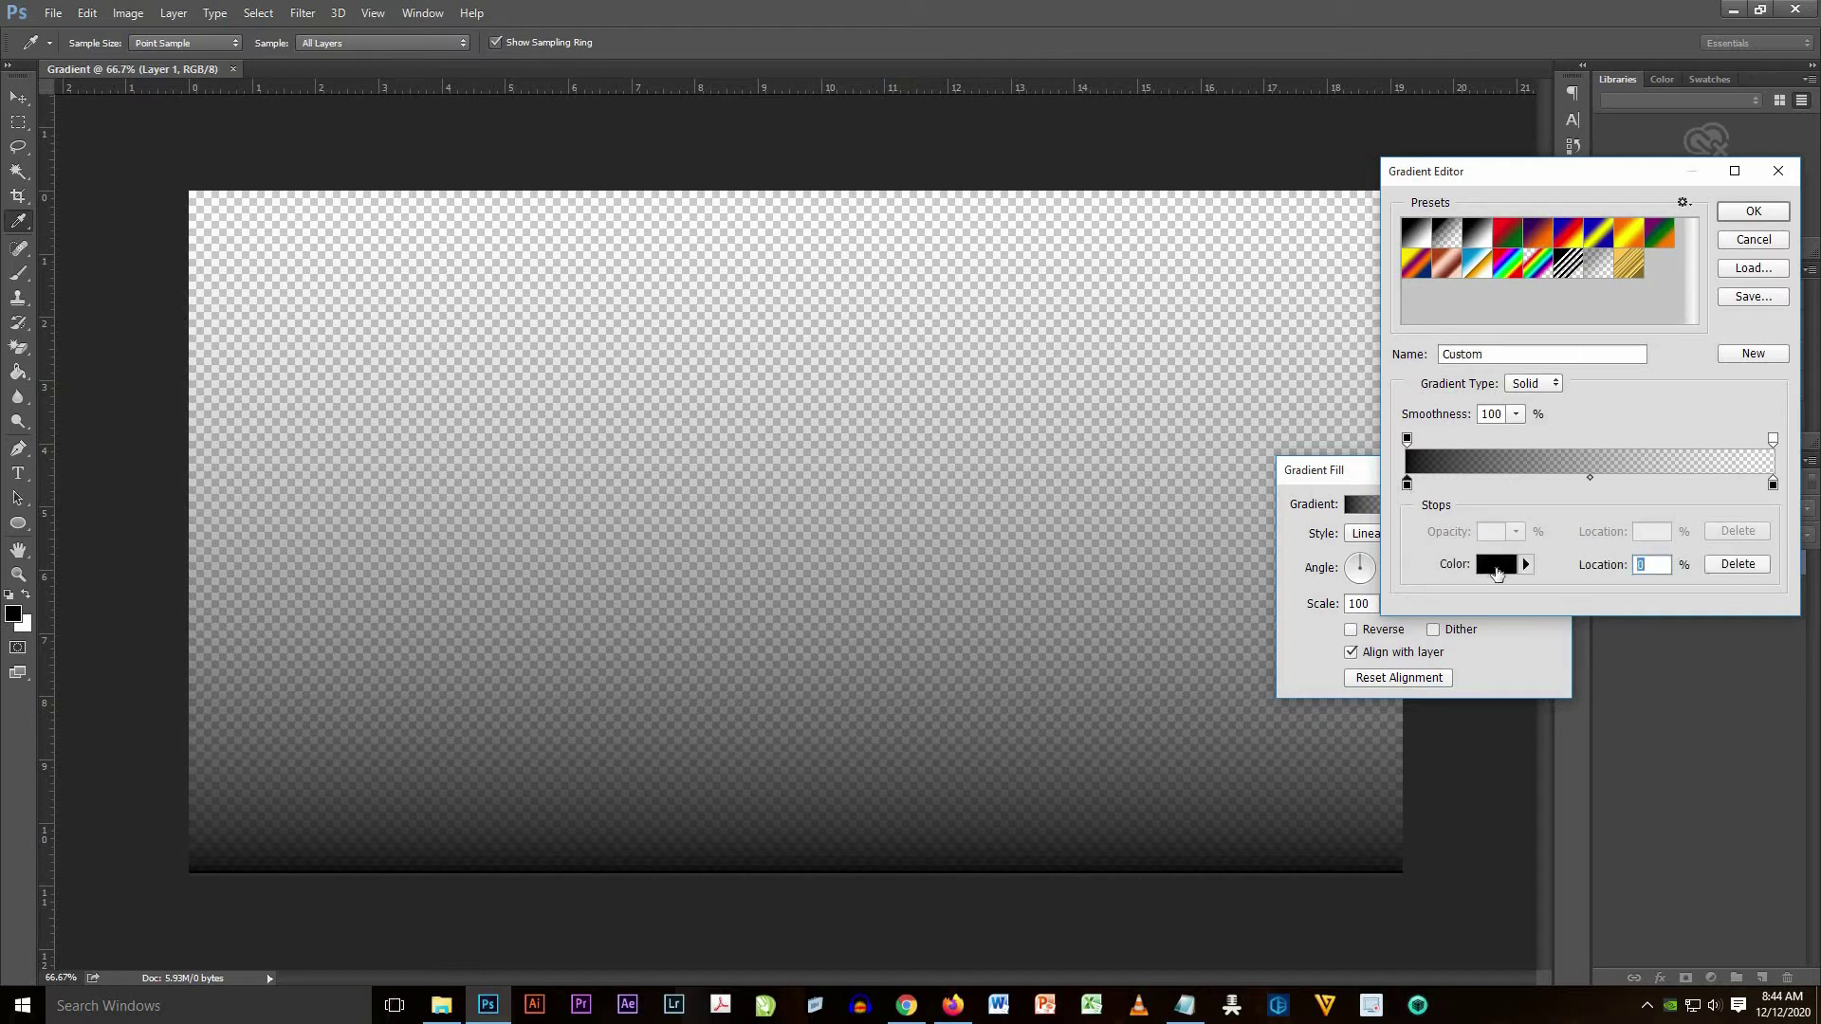
left_click(1497, 567)
left_click_drag(452, 594, 1038, 219)
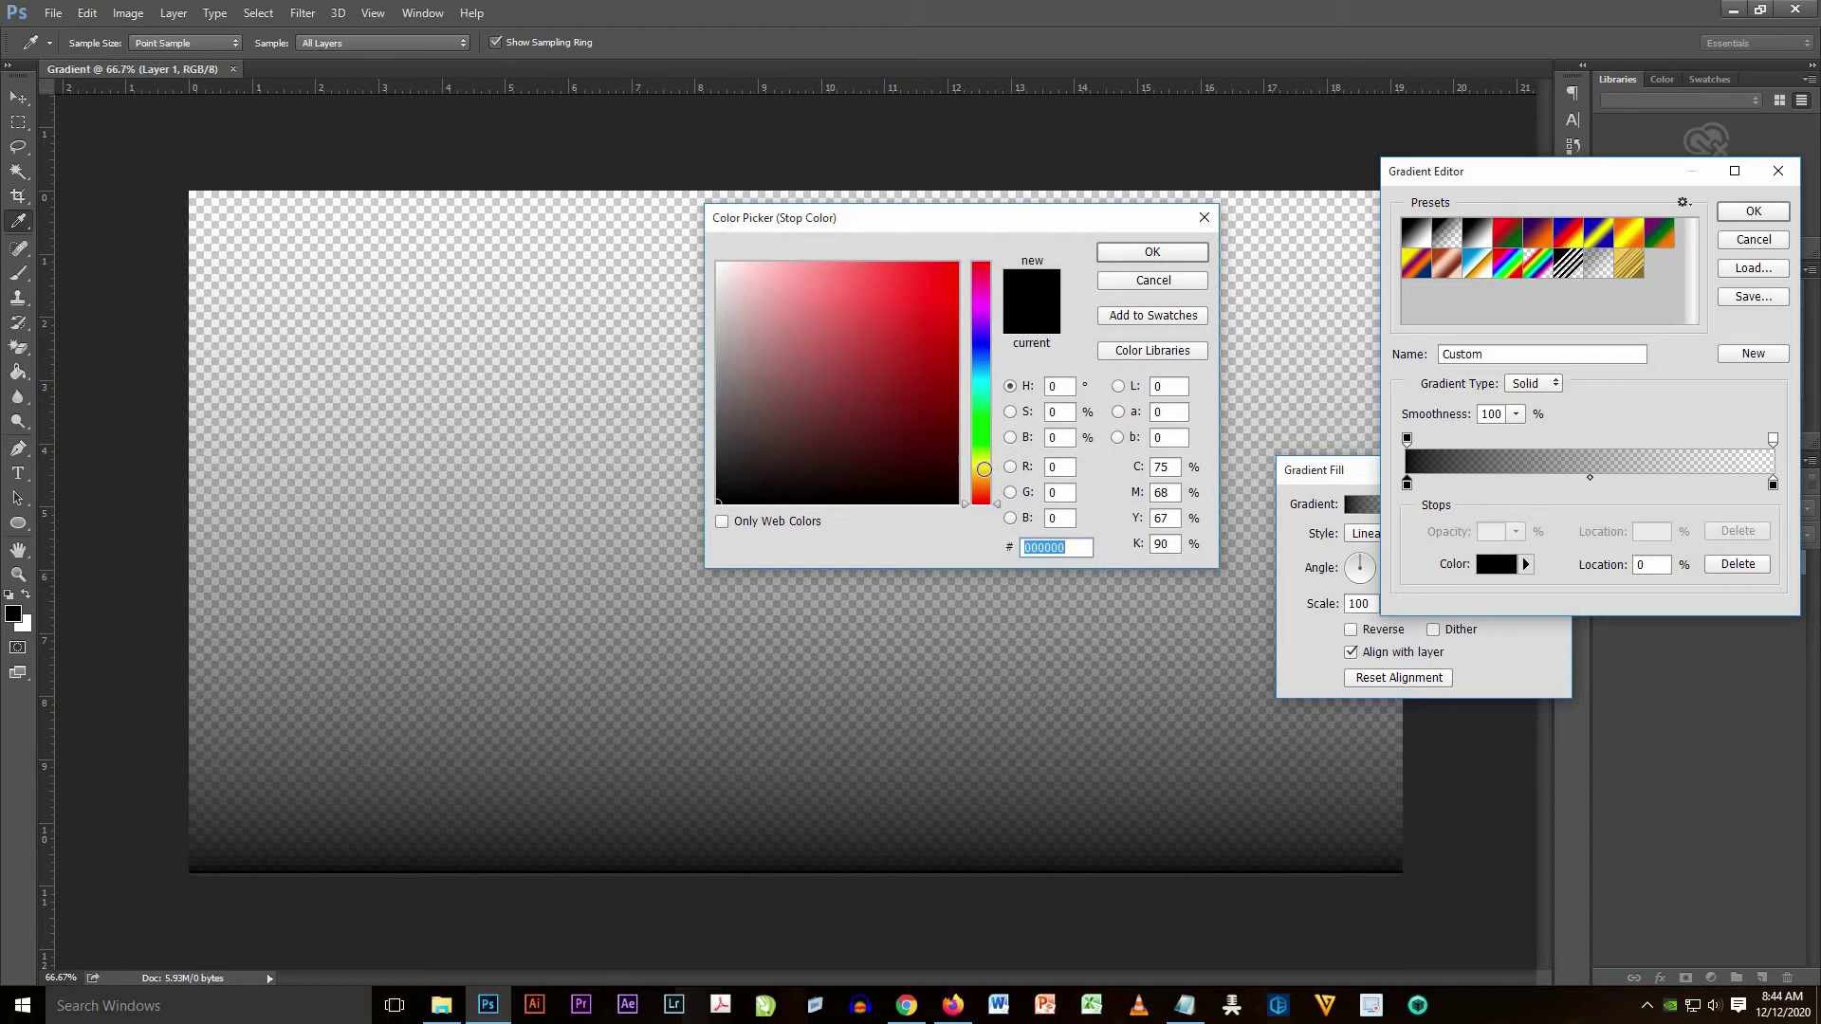
left_click_drag(987, 488, 987, 453)
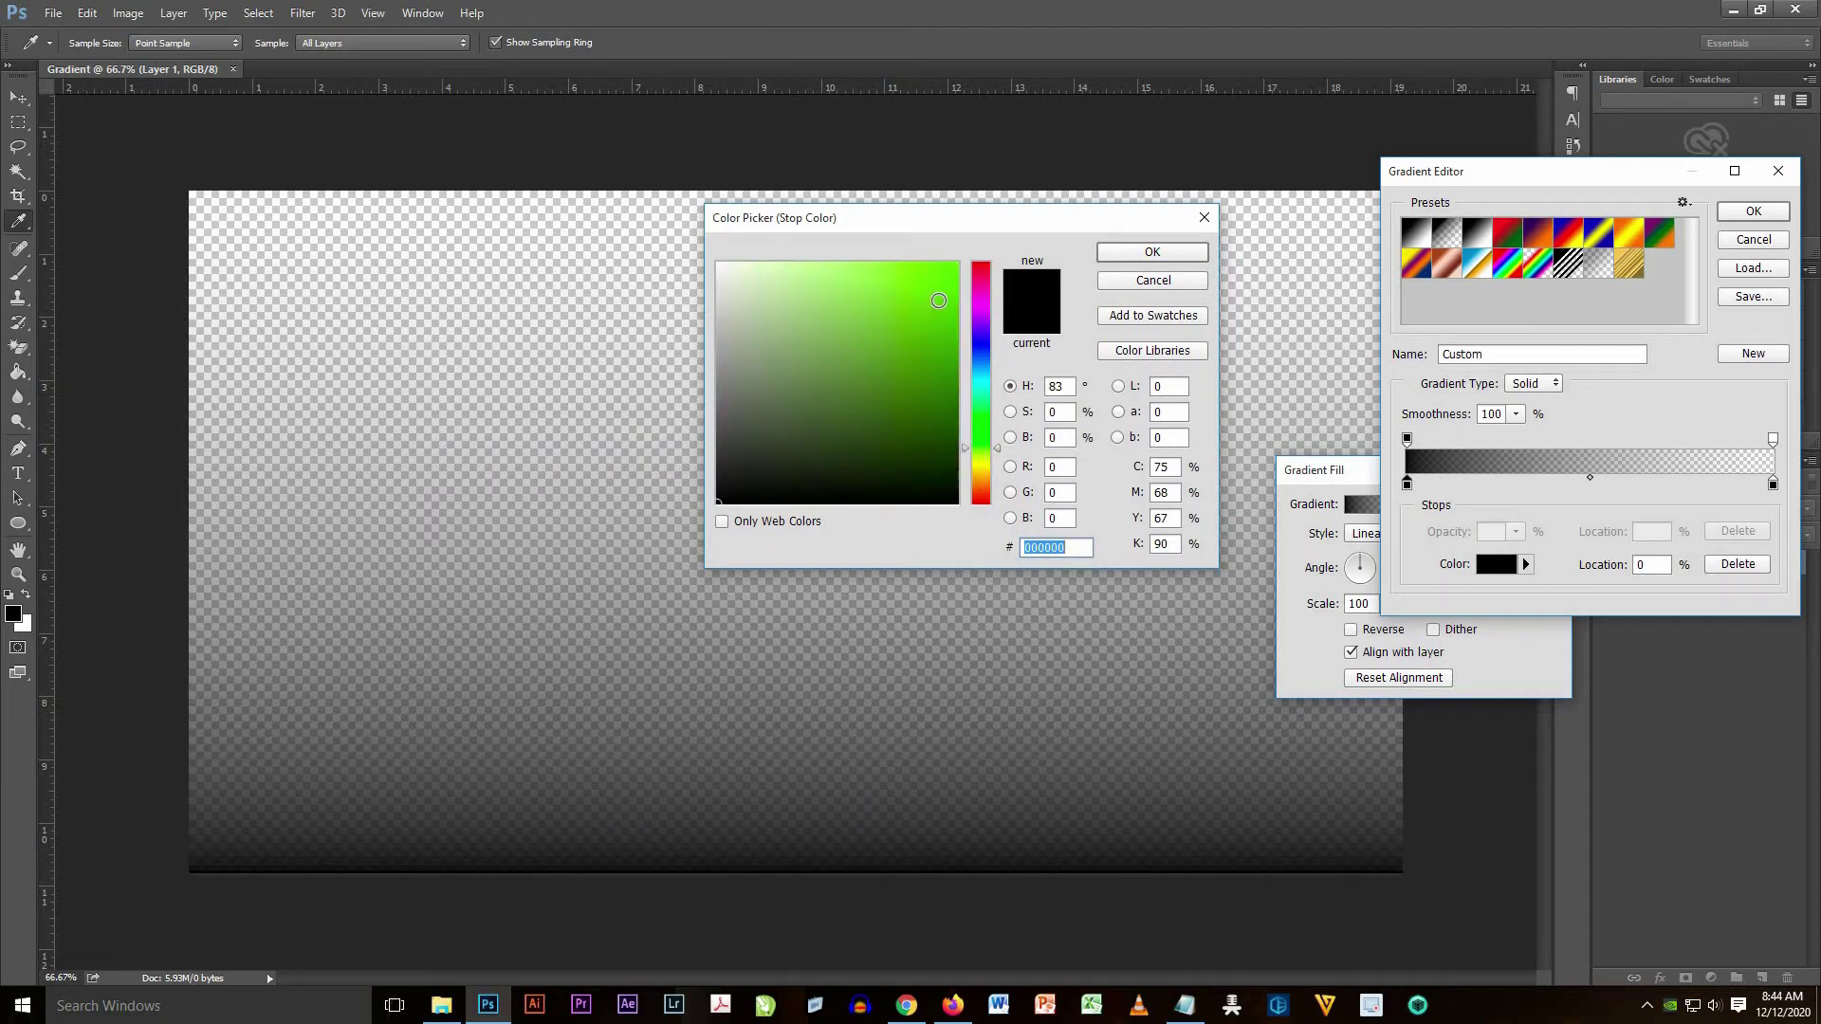
mouse_move(939, 300)
left_mouse_down()
mouse_move(951, 290)
mouse_move(901, 295)
mouse_move(933, 296)
left_mouse_up()
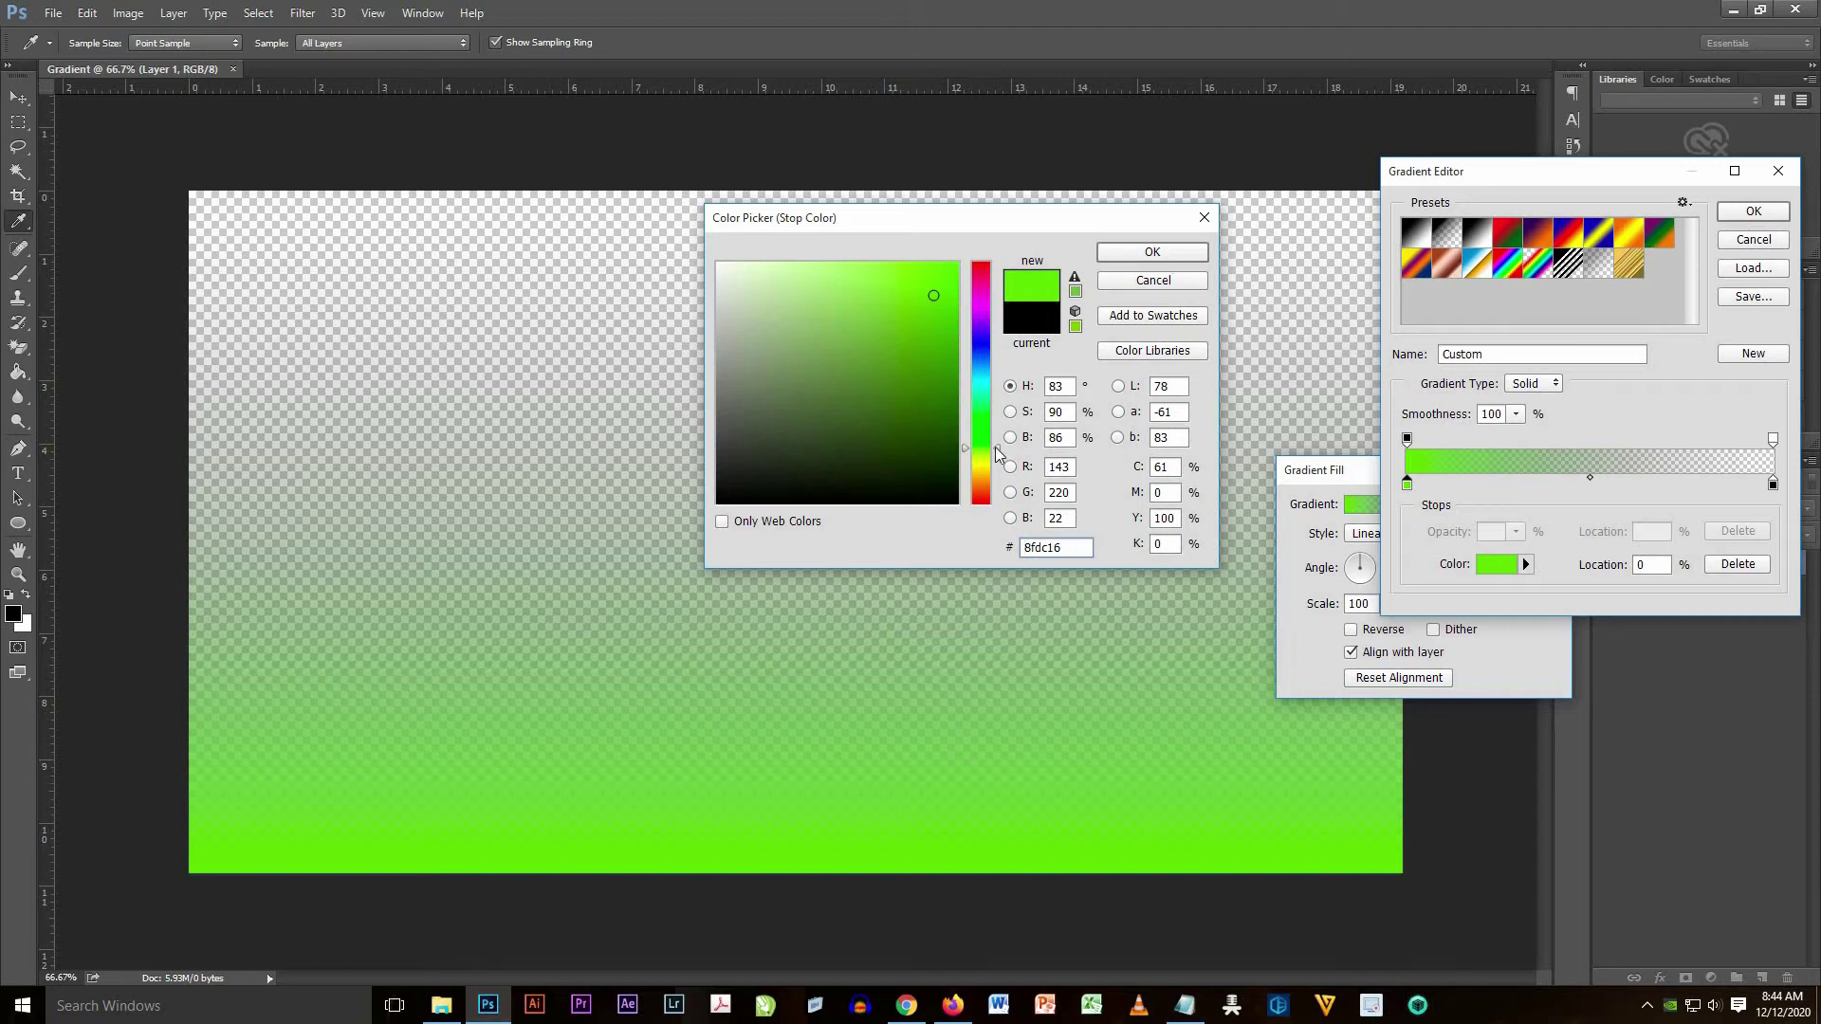
left_click_drag(999, 455, 1006, 461)
left_click_drag(927, 279, 907, 263)
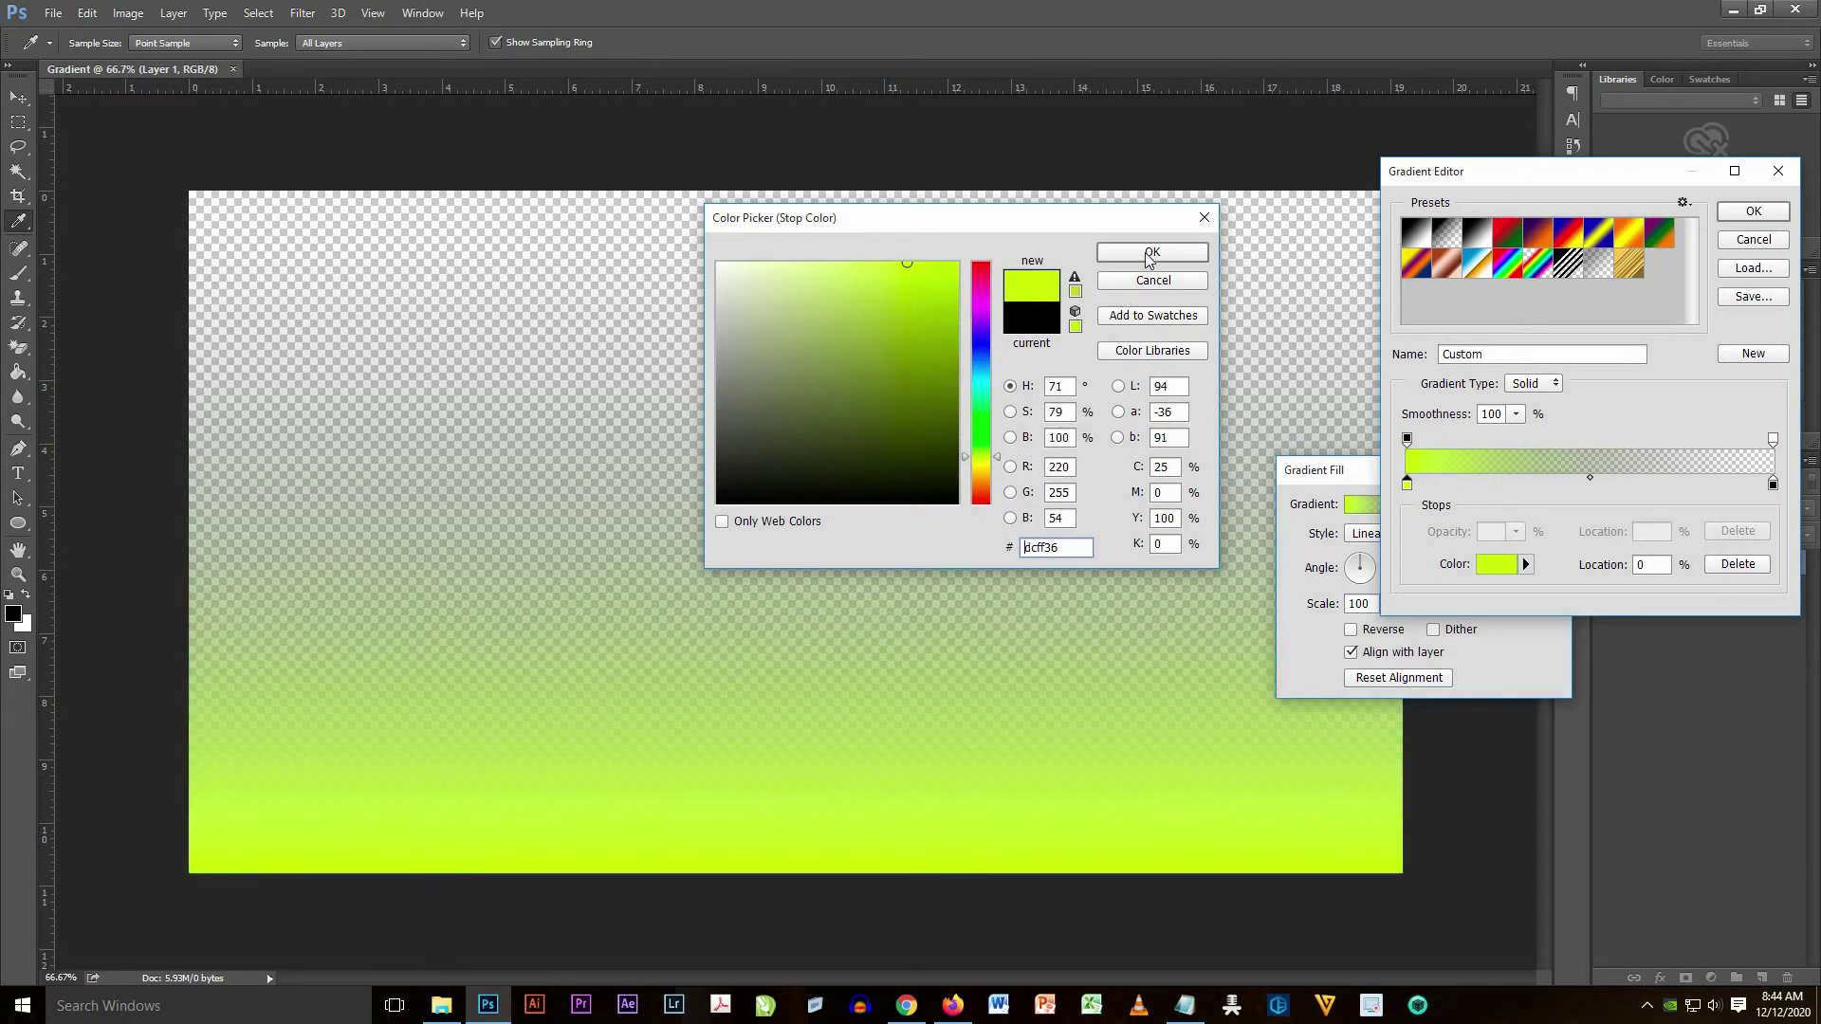
left_click(1153, 250)
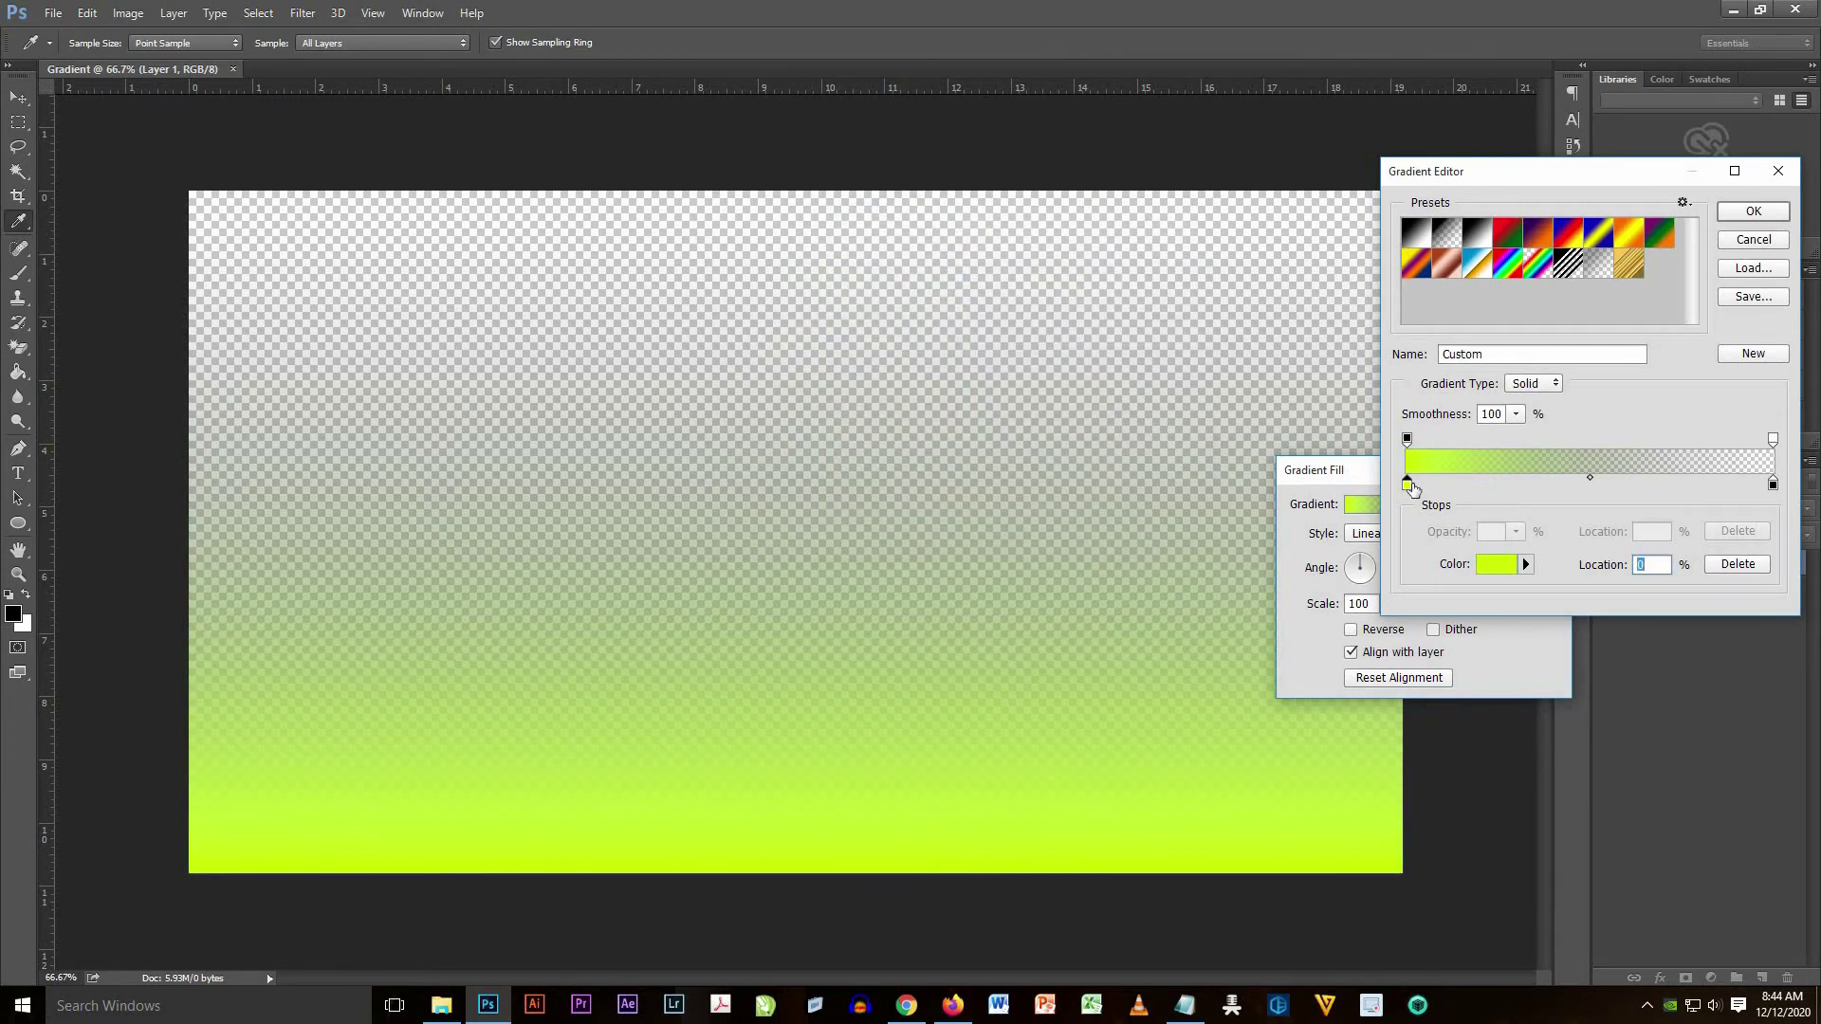
- Set the gradient's right opacity stop to 100%
left_click(1774, 487)
left_click(1775, 442)
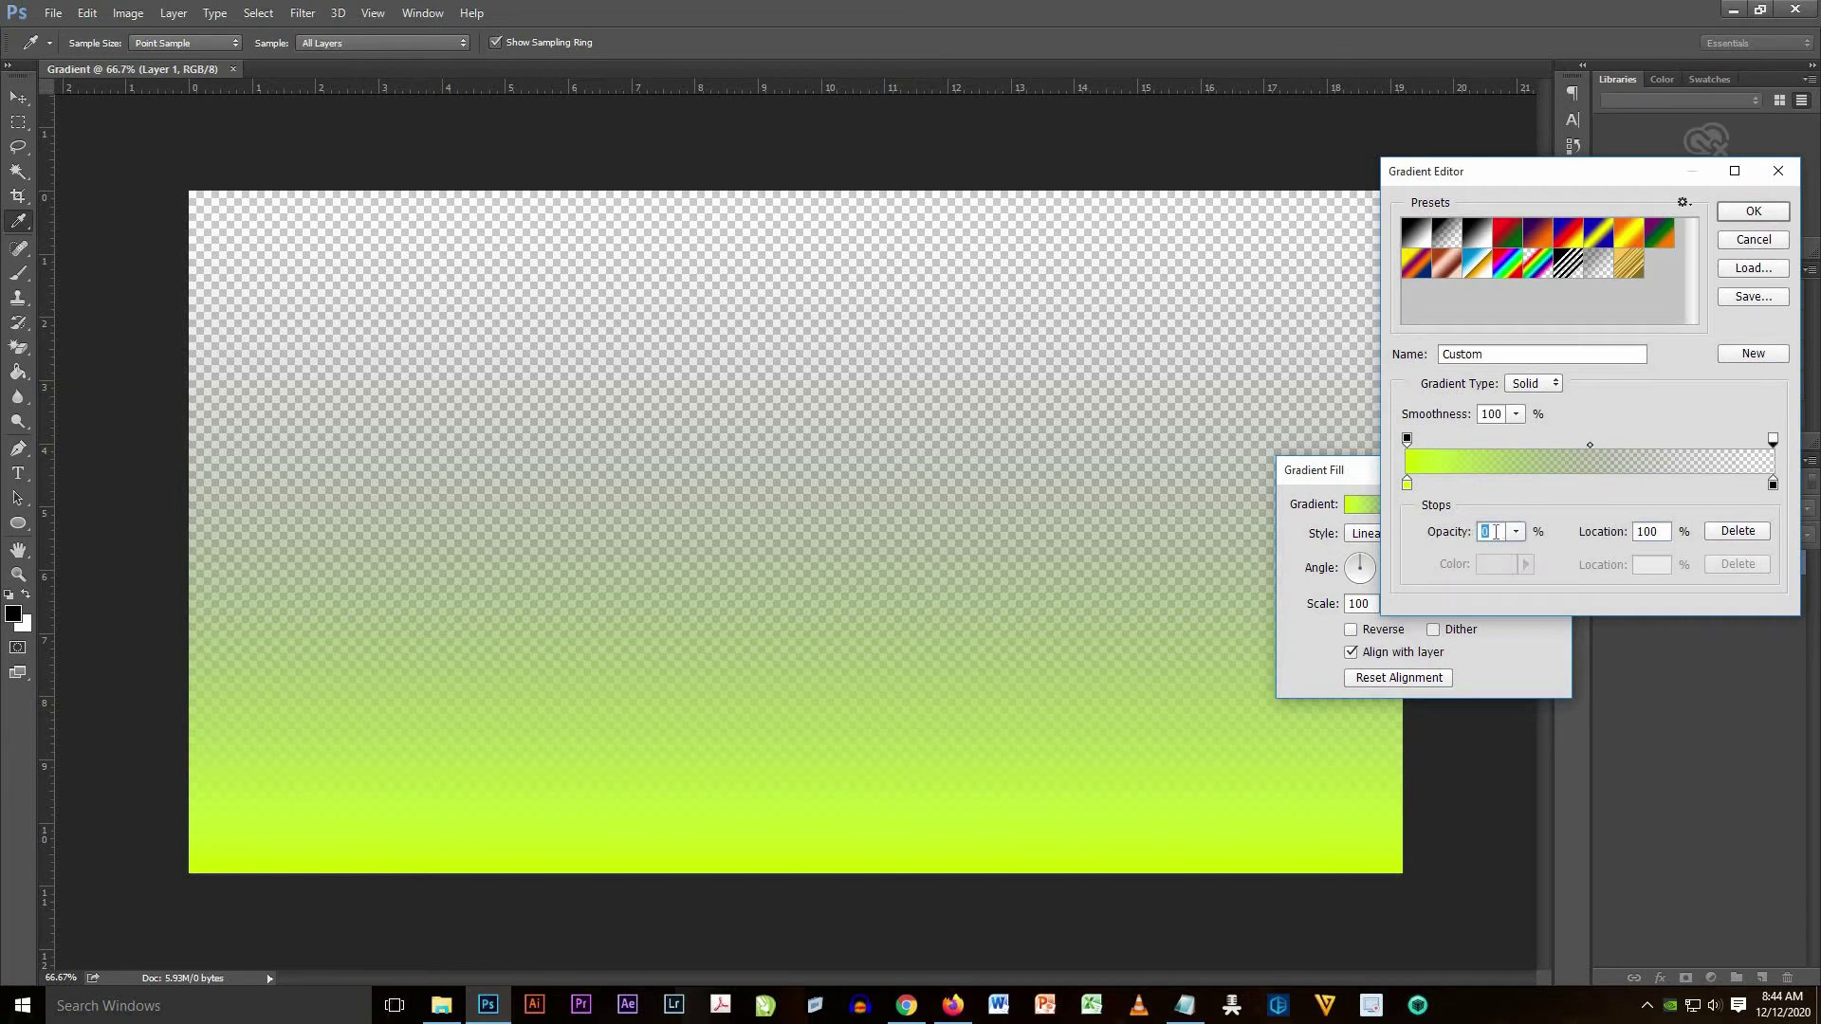
left_click(1517, 531)
left_click_drag(1521, 555, 1635, 544)
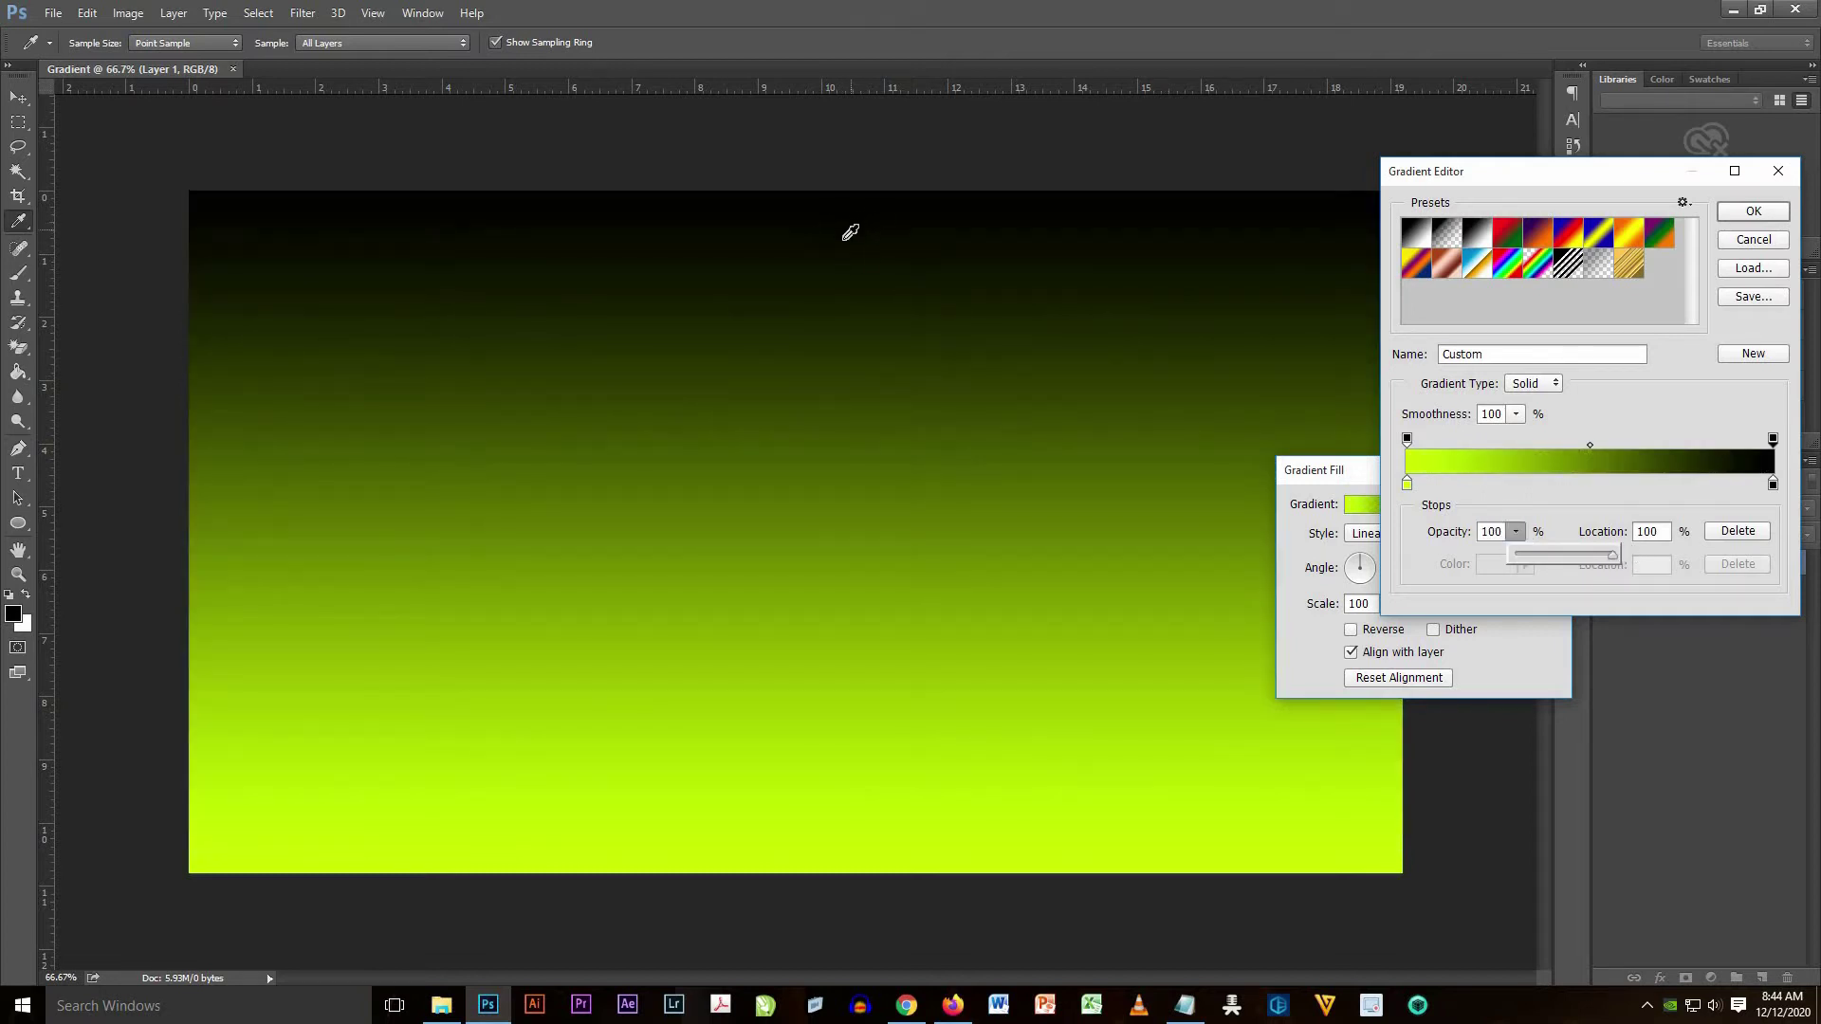
- Make the right colour stop green #8ae415 and confirm the gradient fill
left_click(1772, 485)
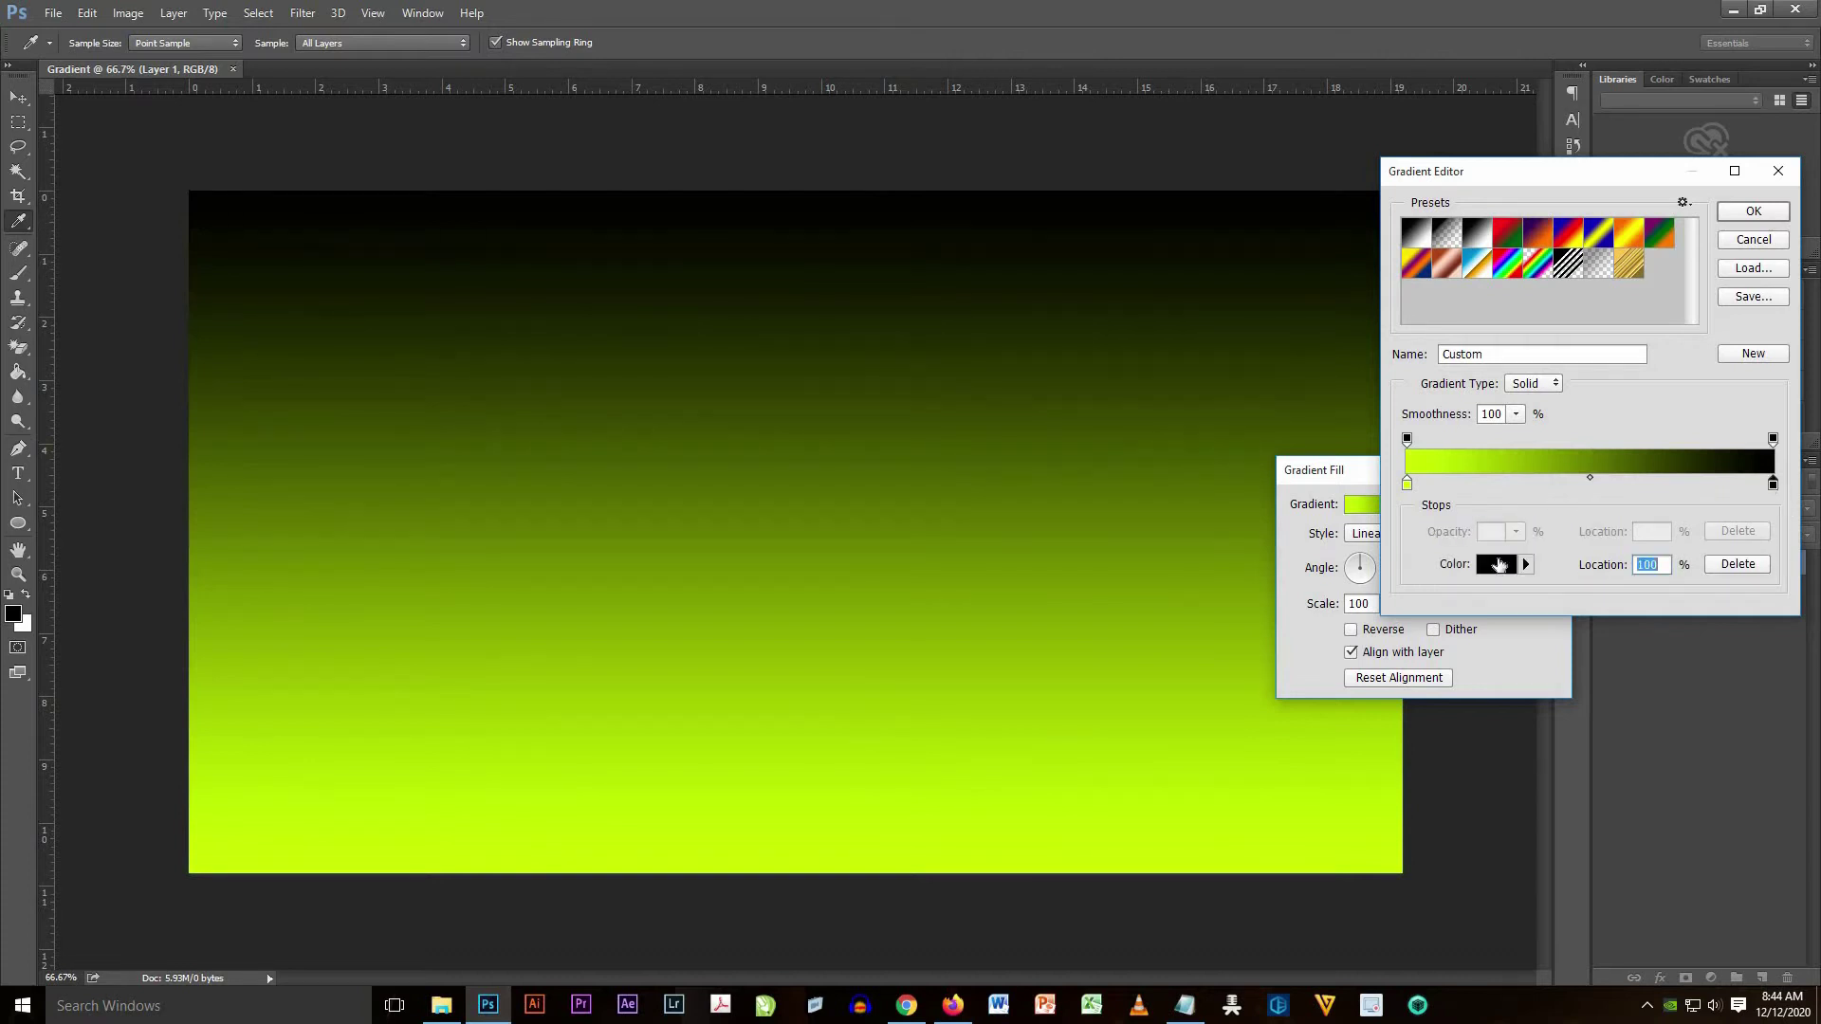
left_click(1497, 564)
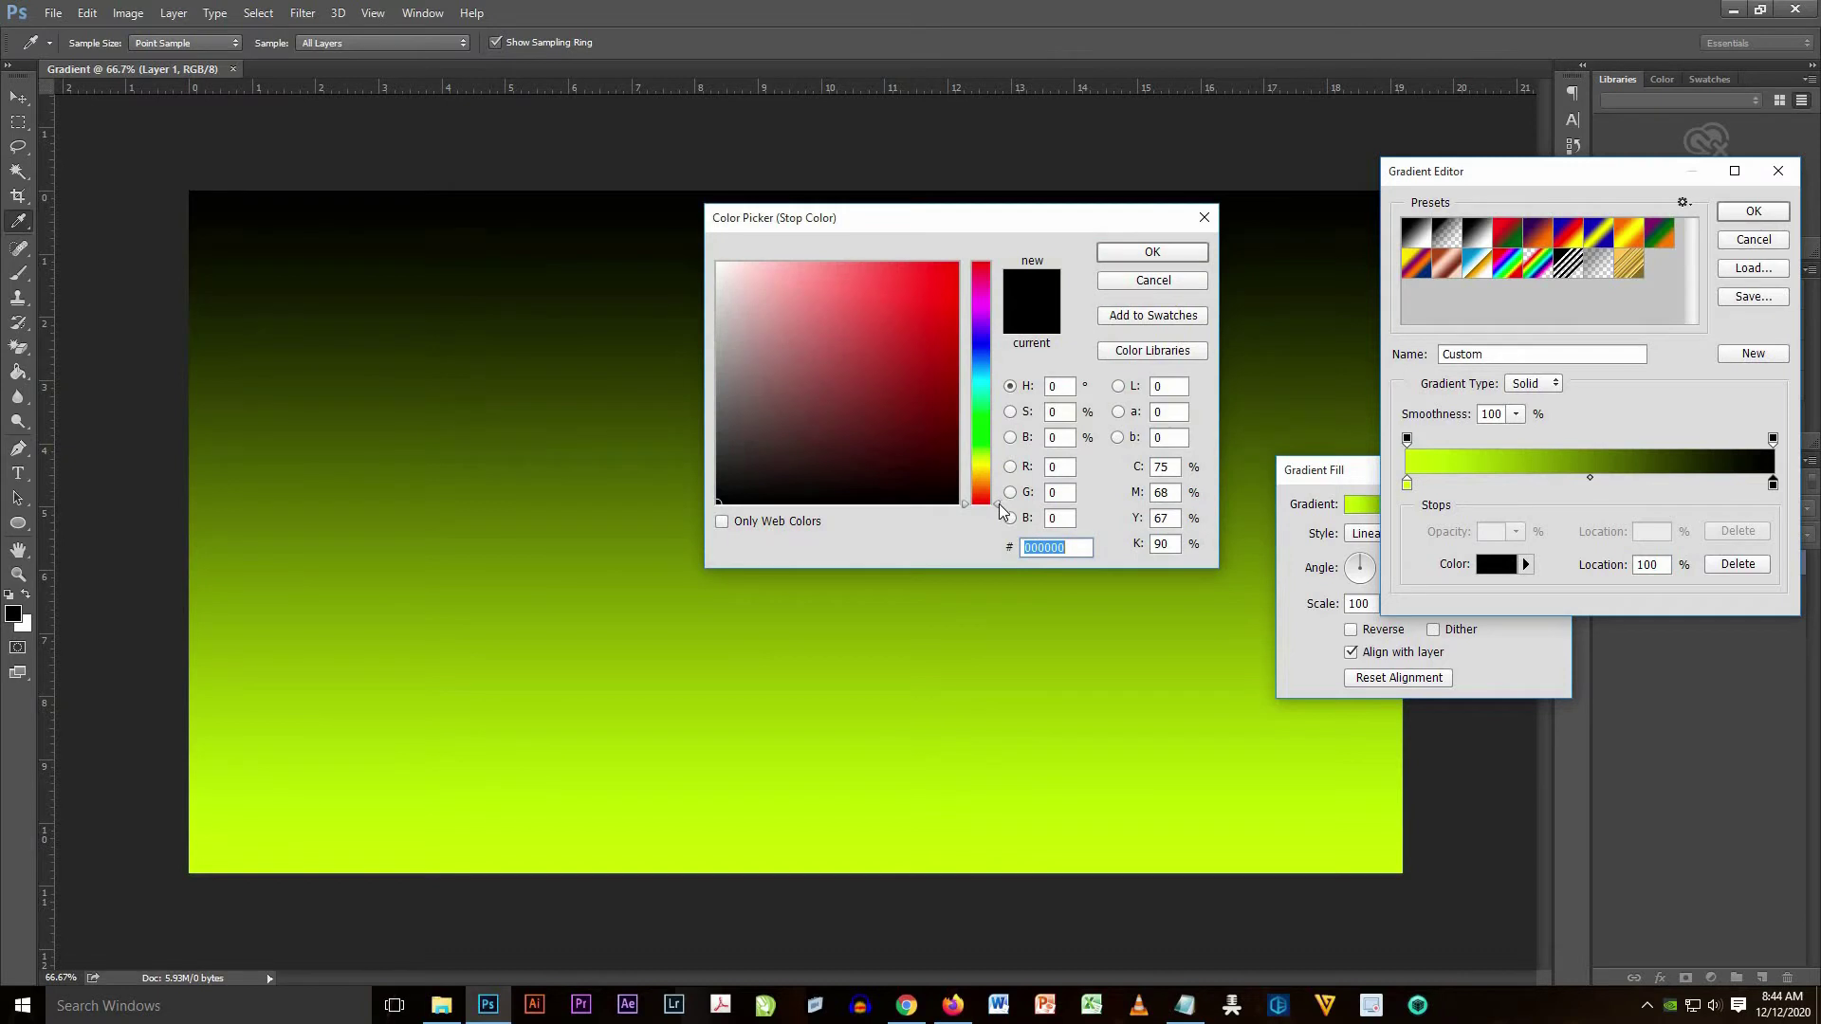
left_click_drag(1001, 500, 1005, 456)
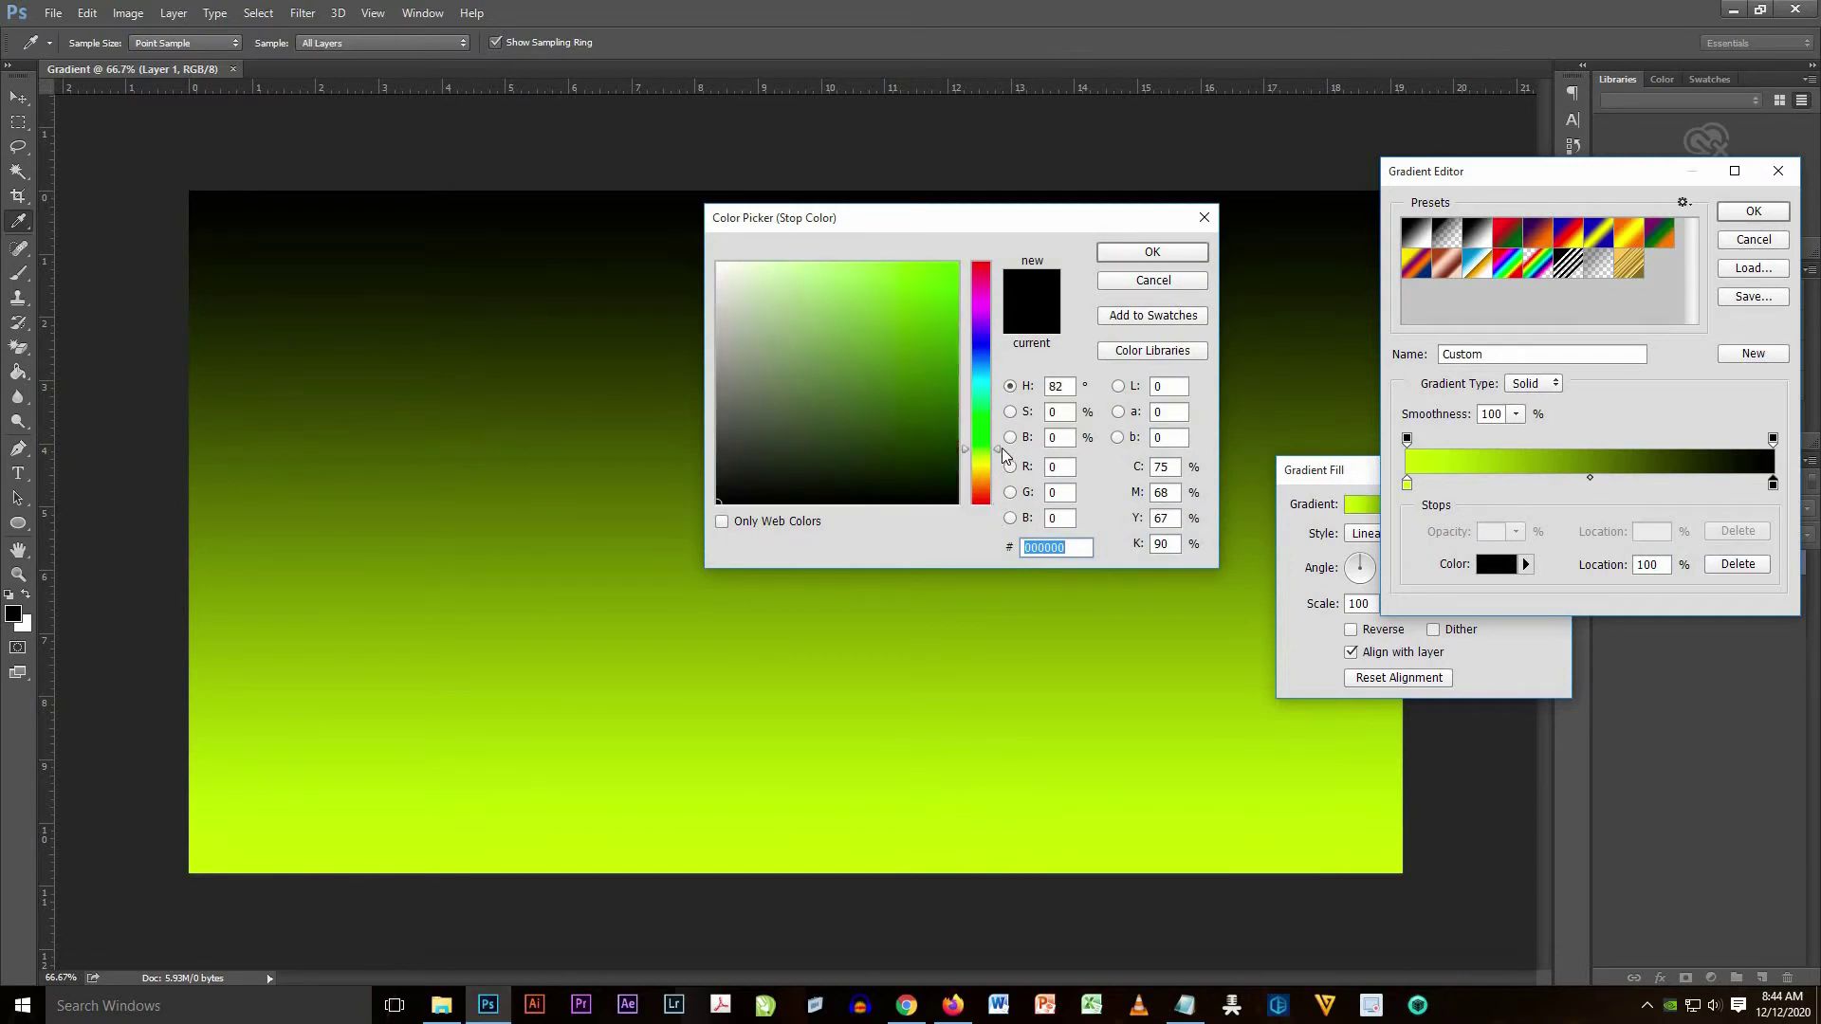
left_click_drag(923, 302, 937, 289)
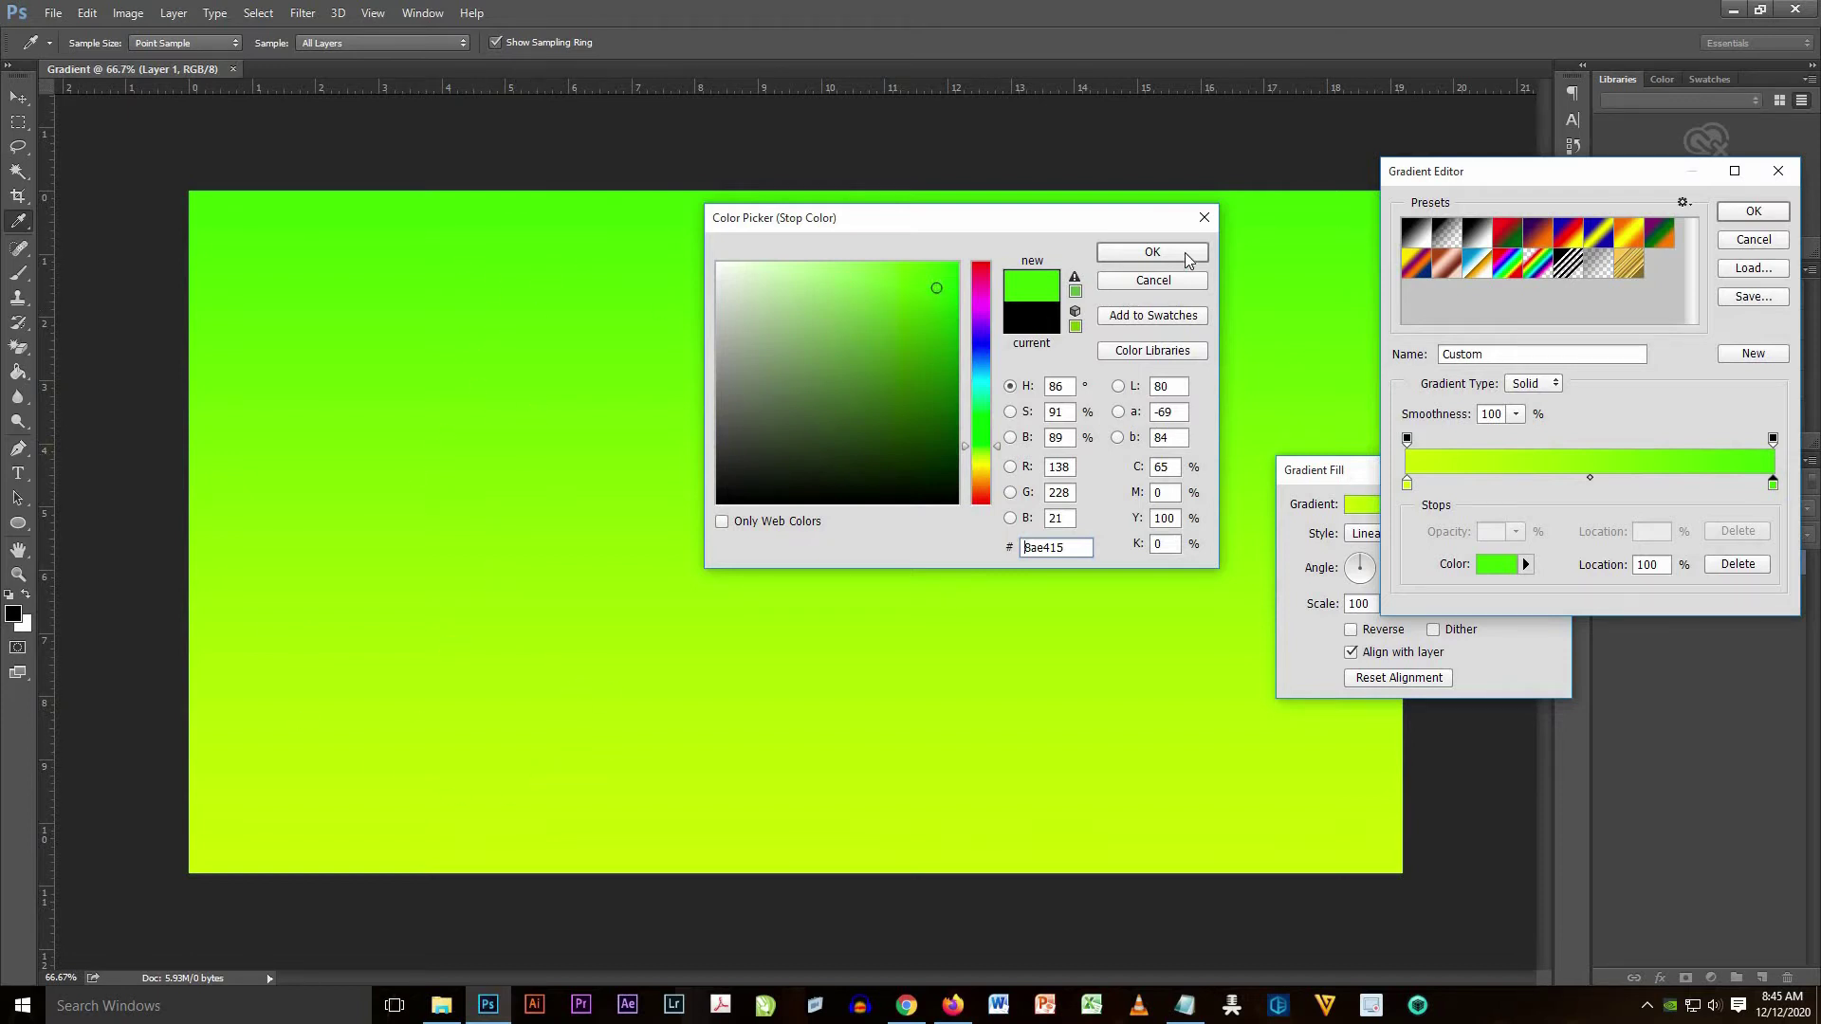
left_click(1152, 252)
left_click(1753, 210)
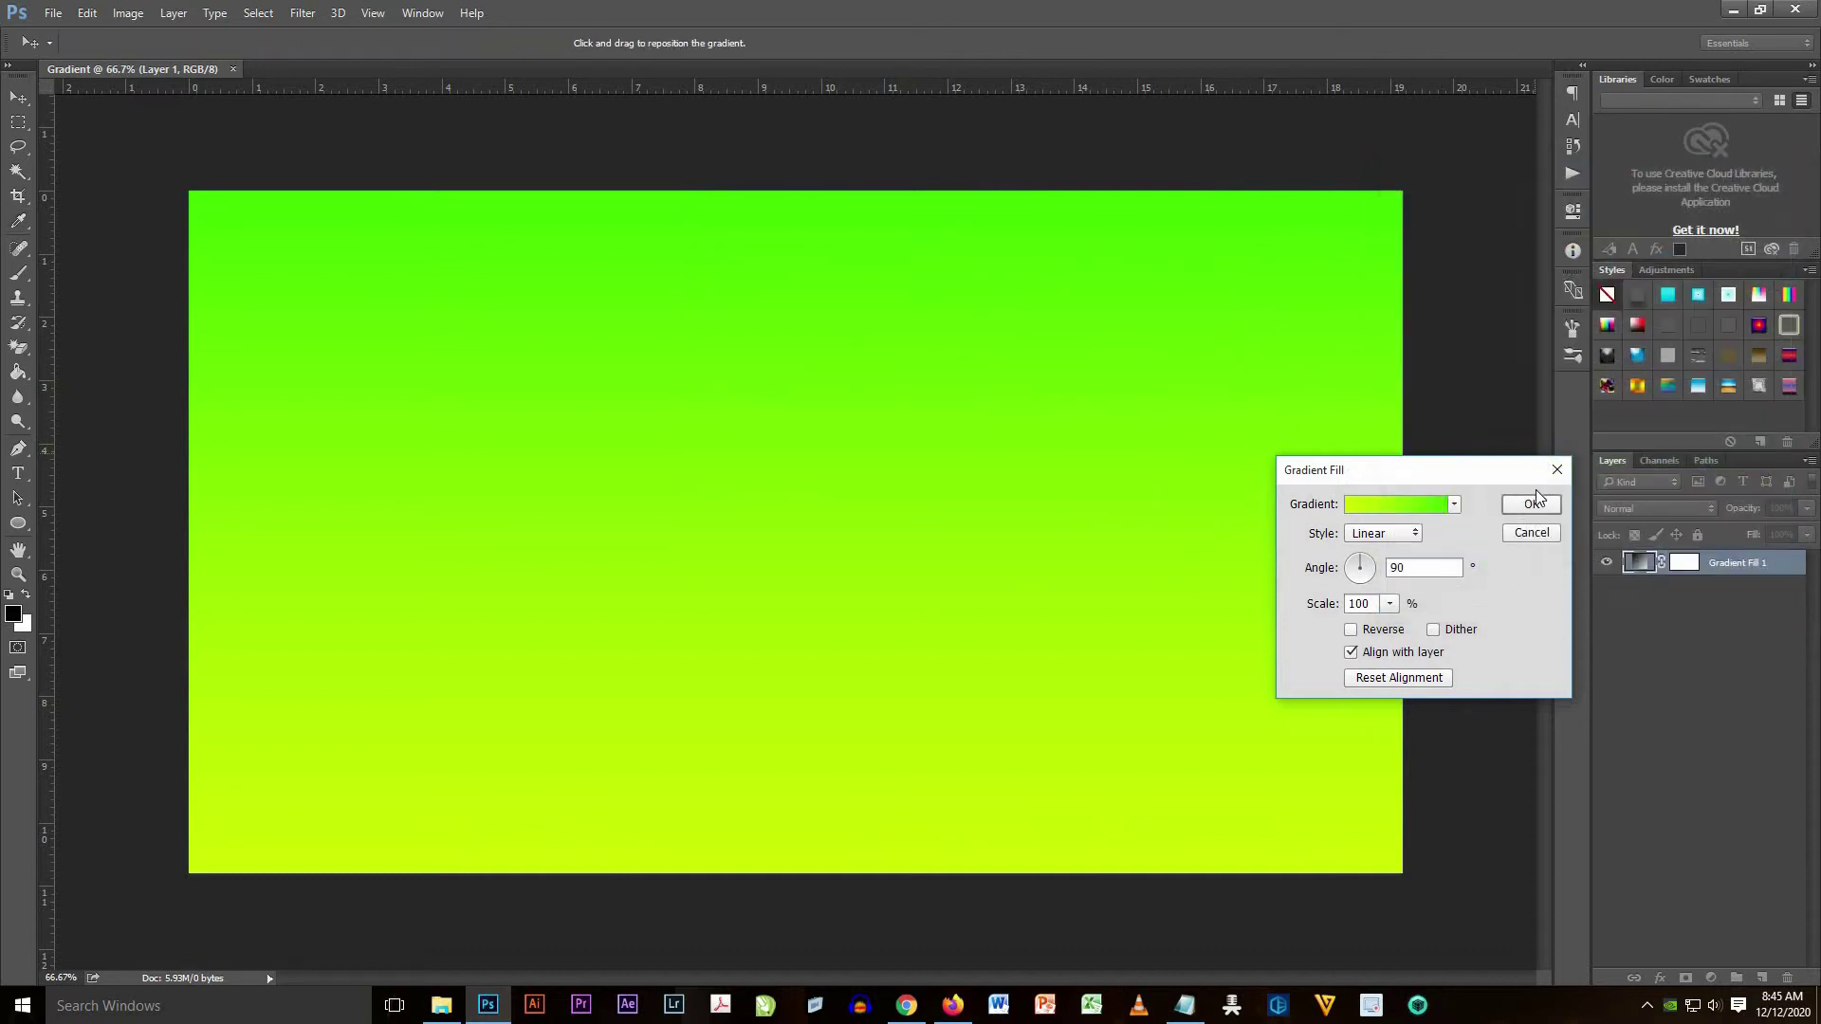
left_click(1532, 504)
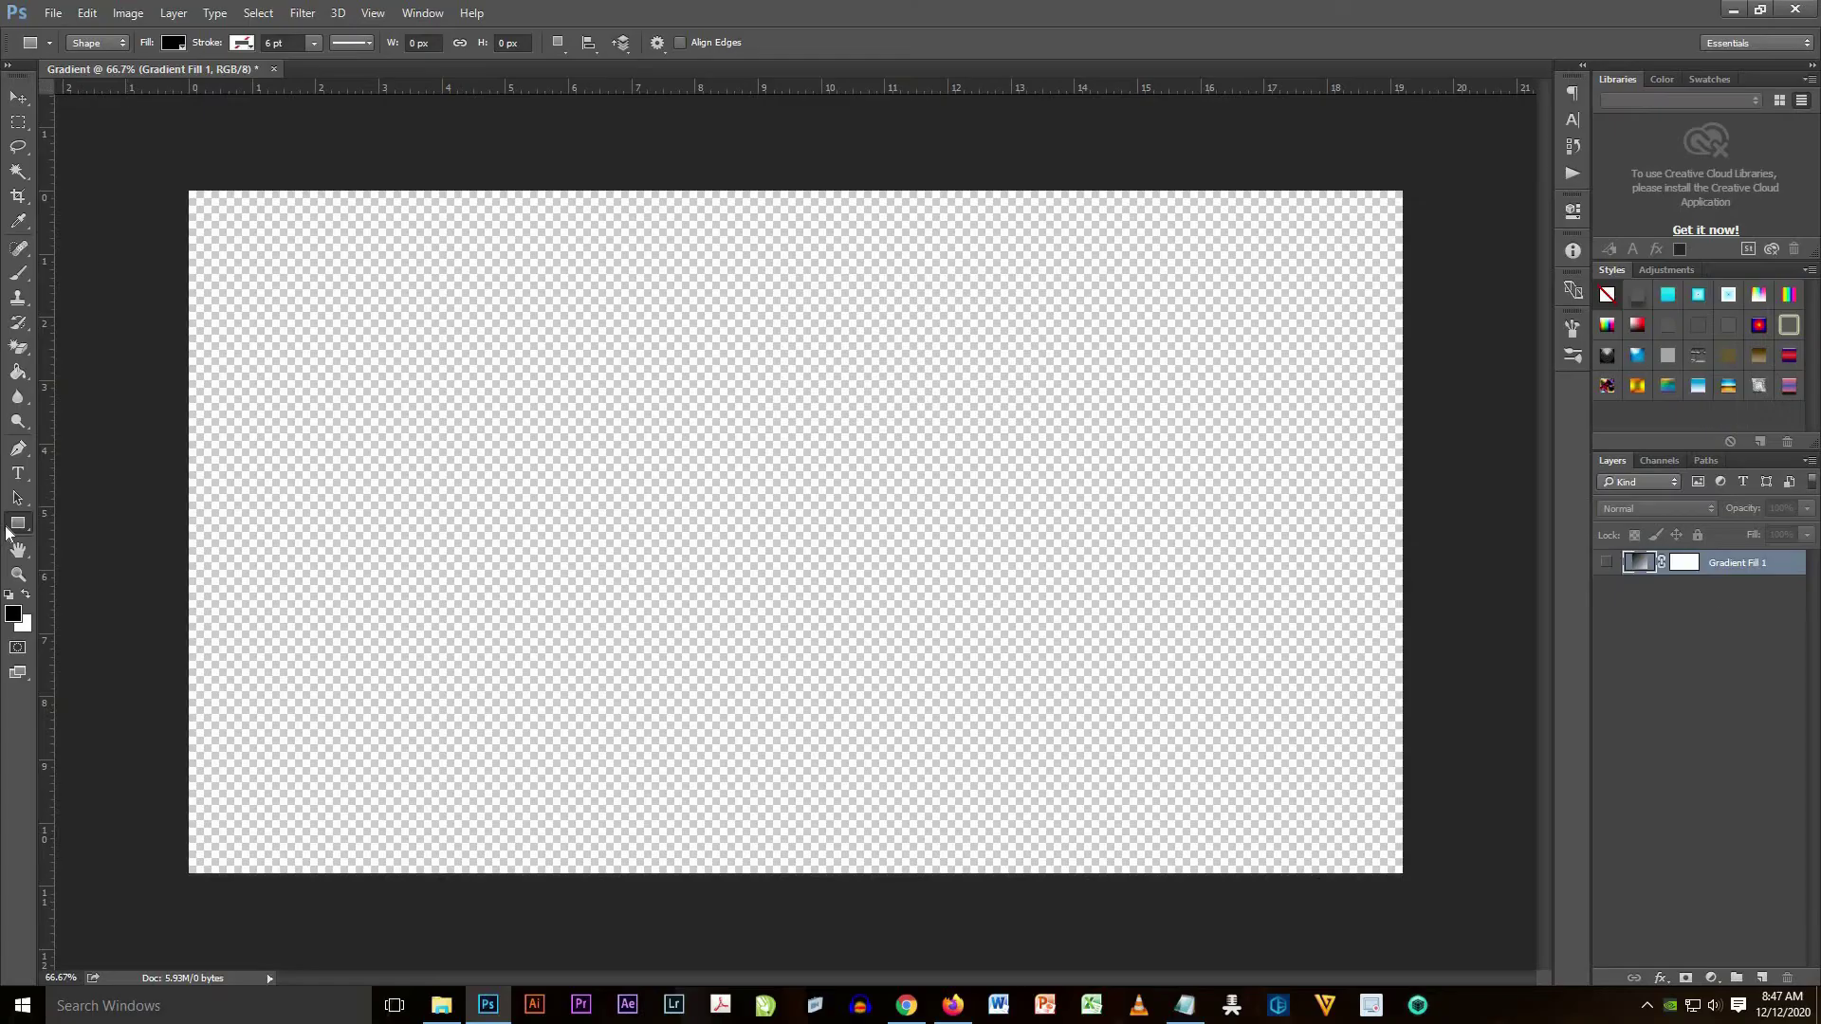
- Draw a black Rectangle 1 shape over the entire canvas with the Rectangle Tool
right_click(24, 527)
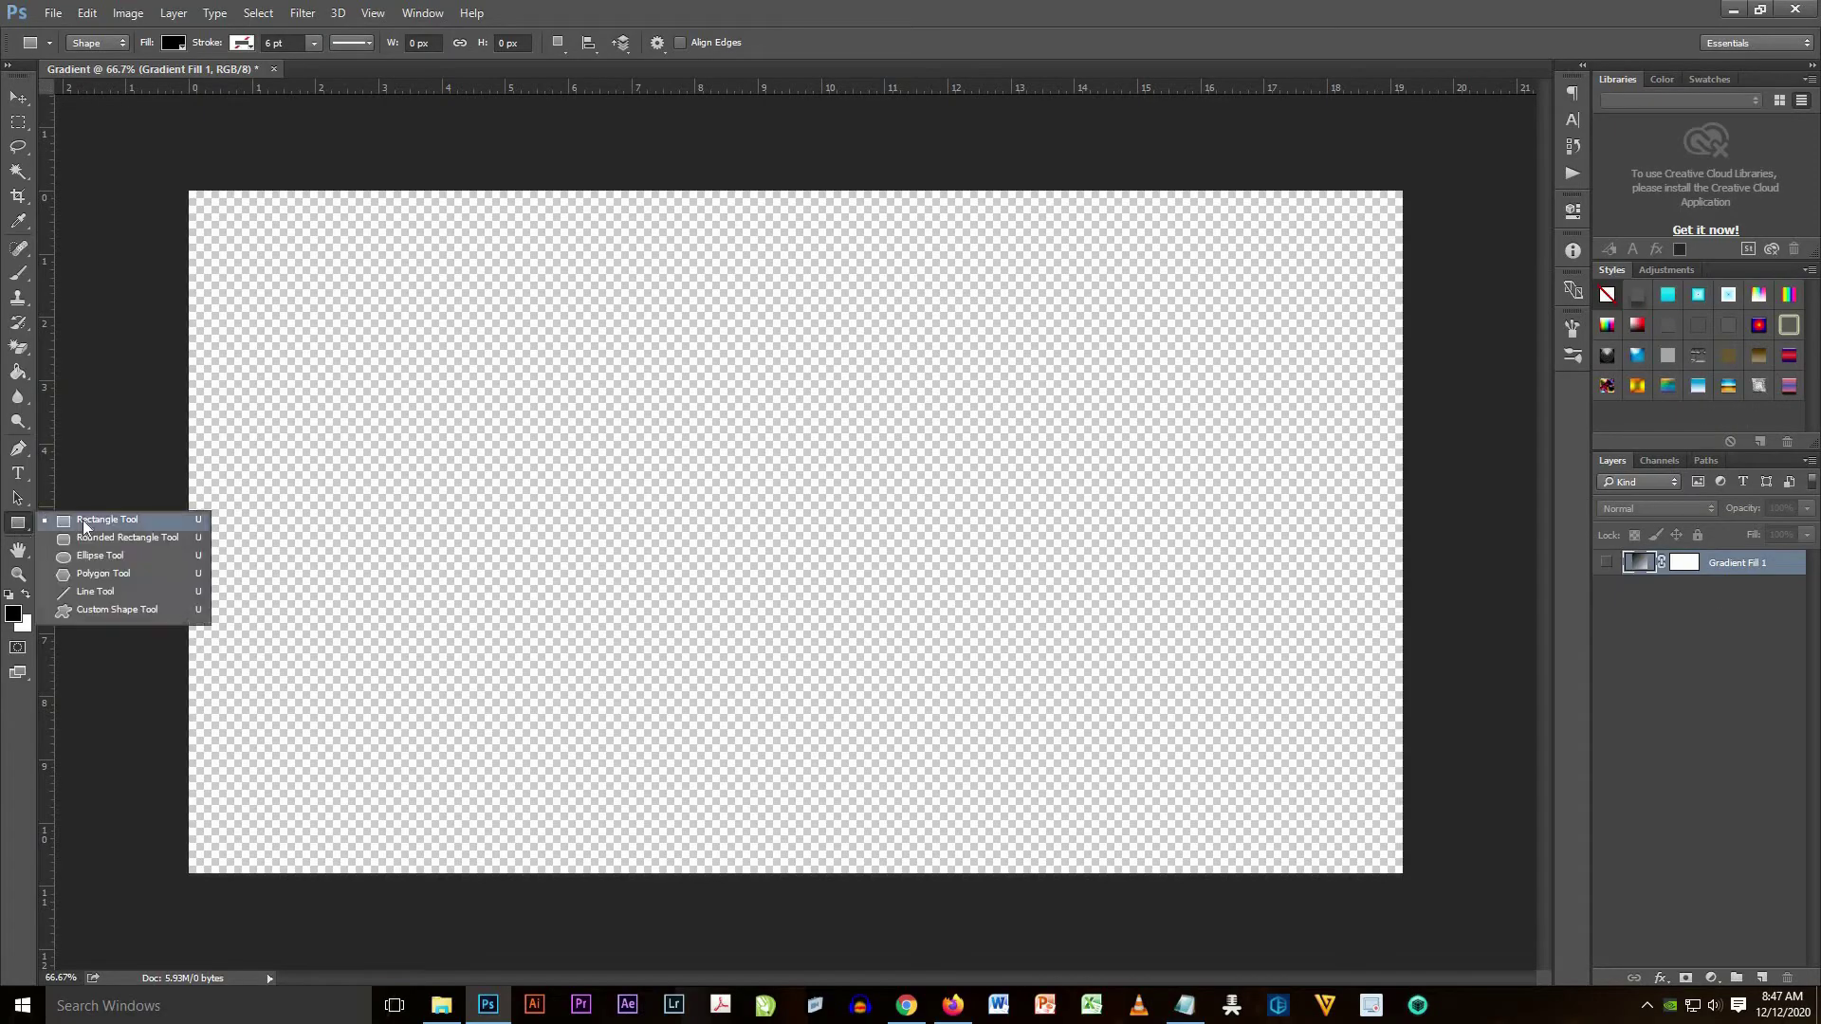
left_click(82, 520)
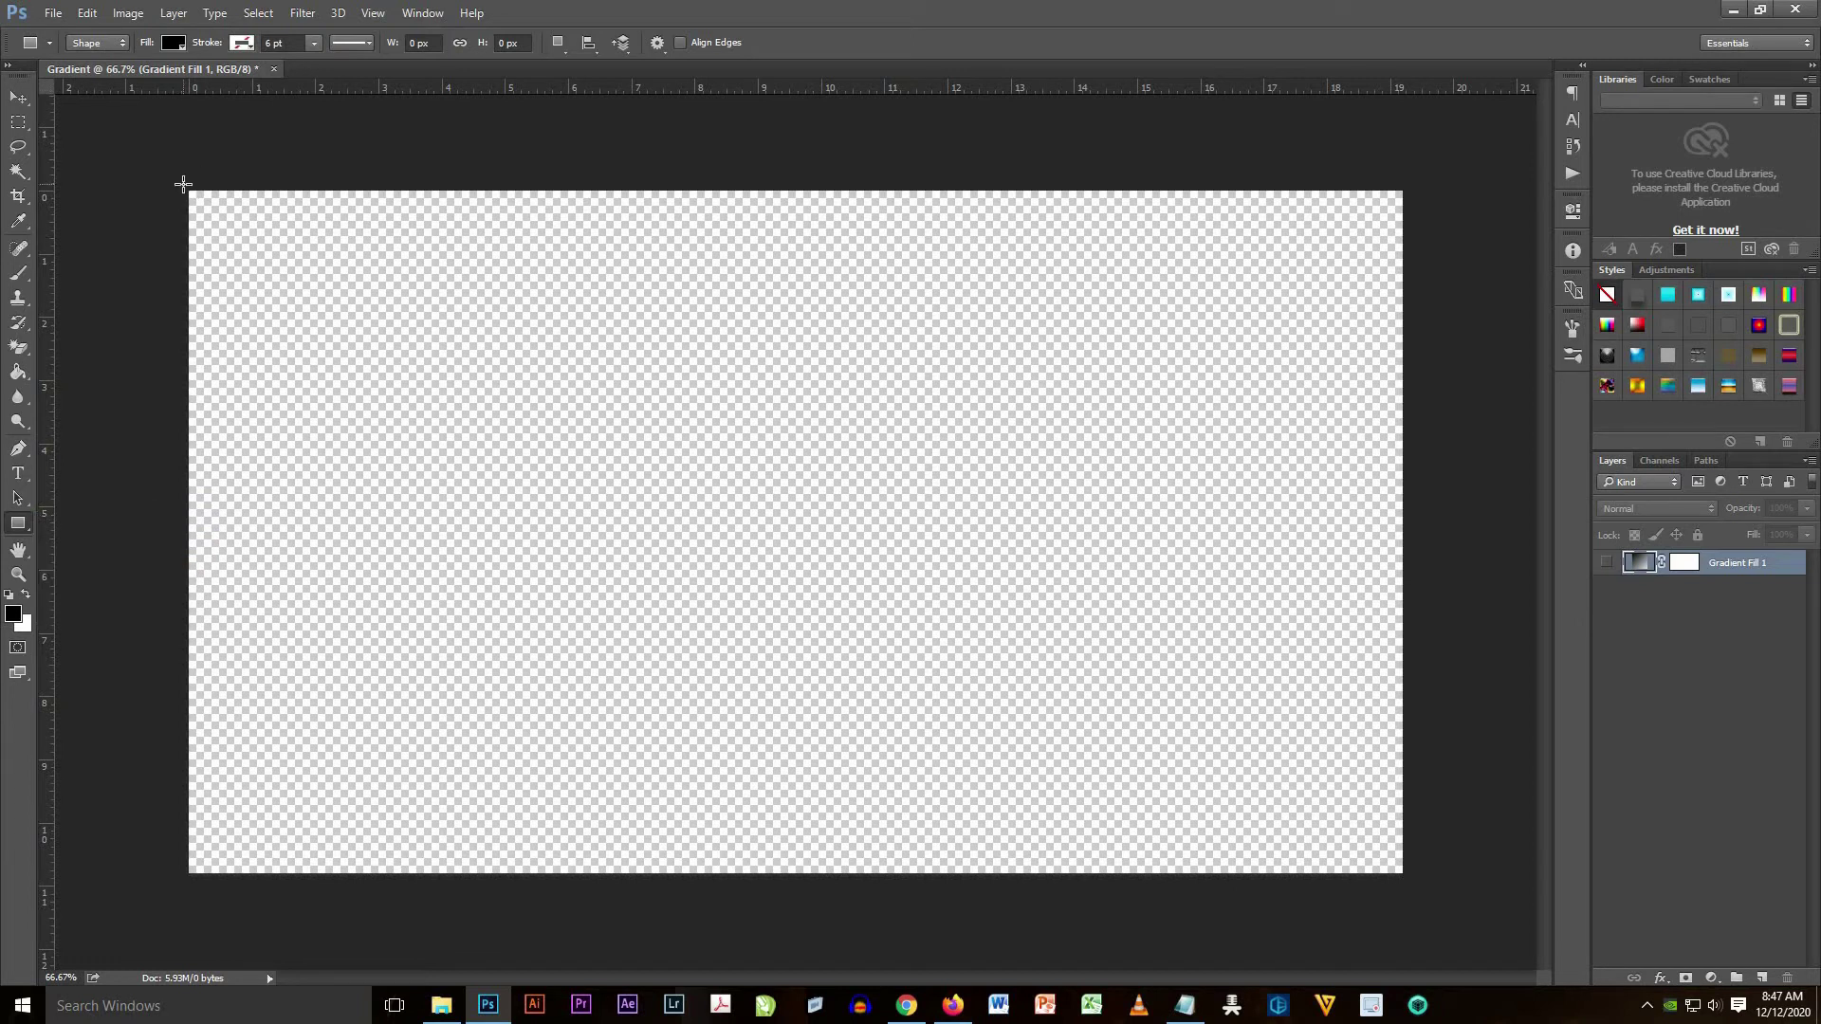
left_click_drag(187, 188, 1405, 877)
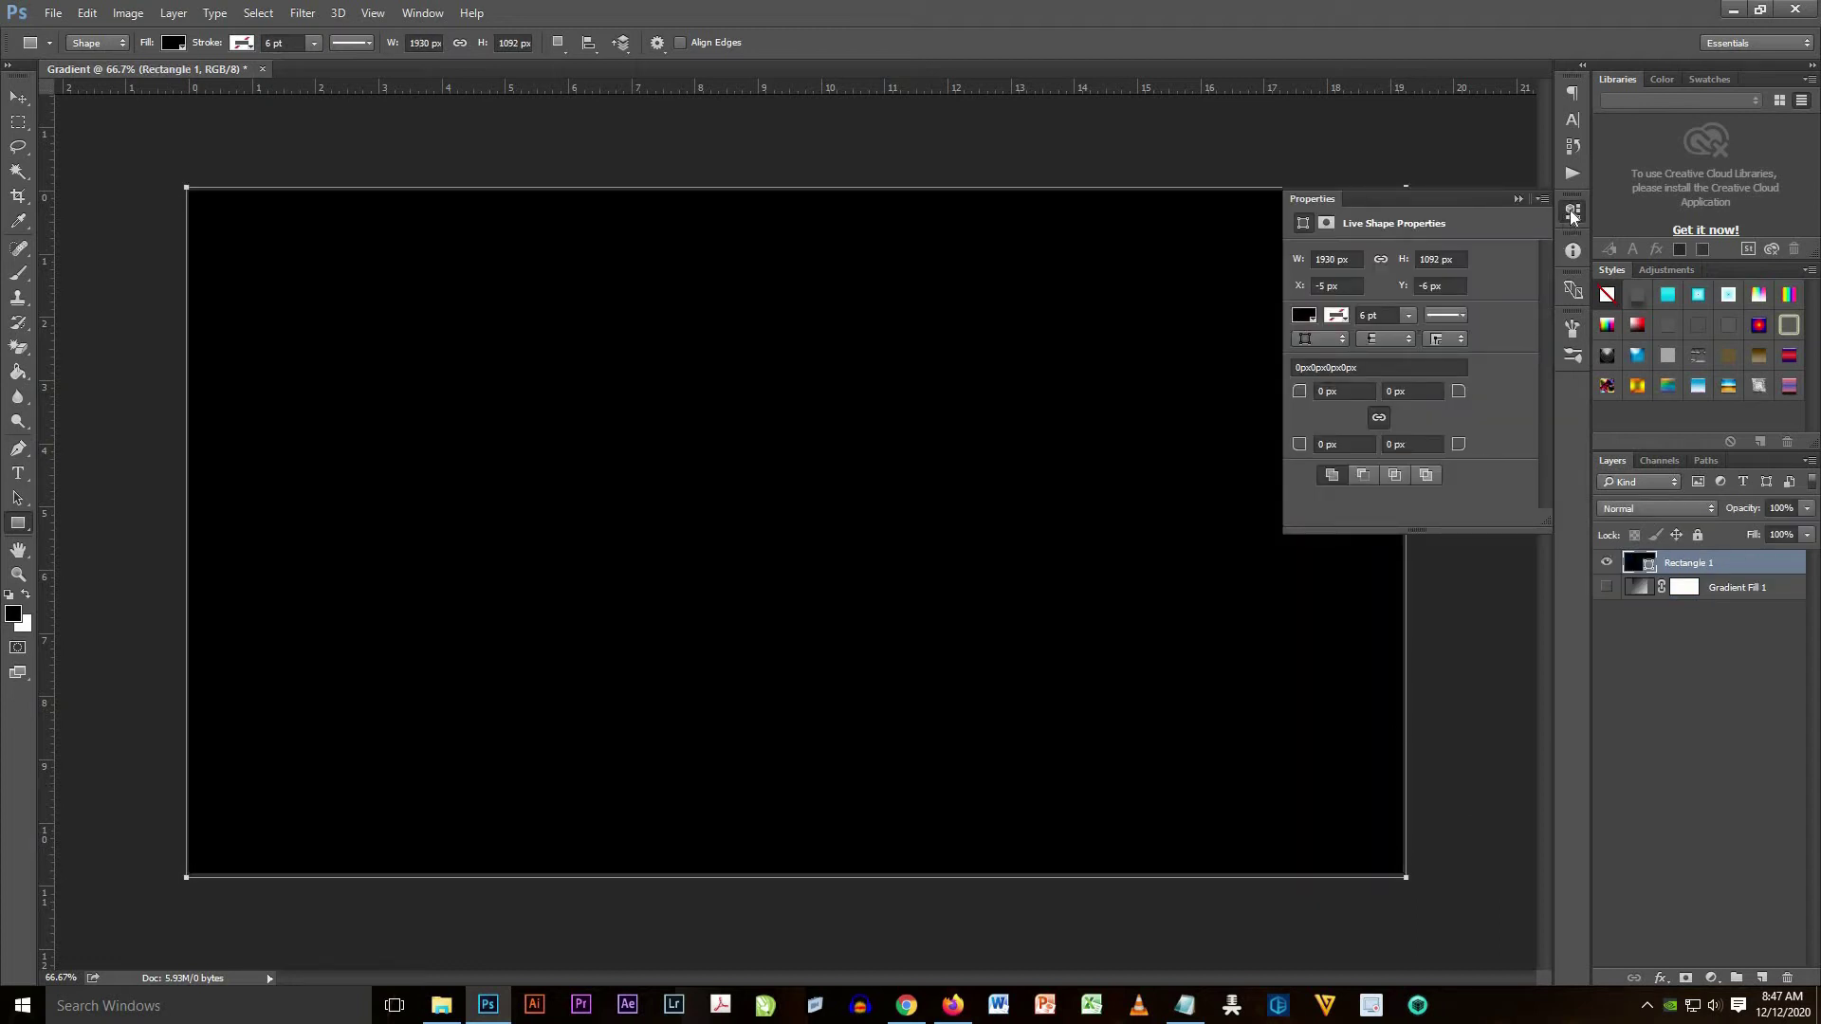
left_click(1571, 212)
left_click(18, 98)
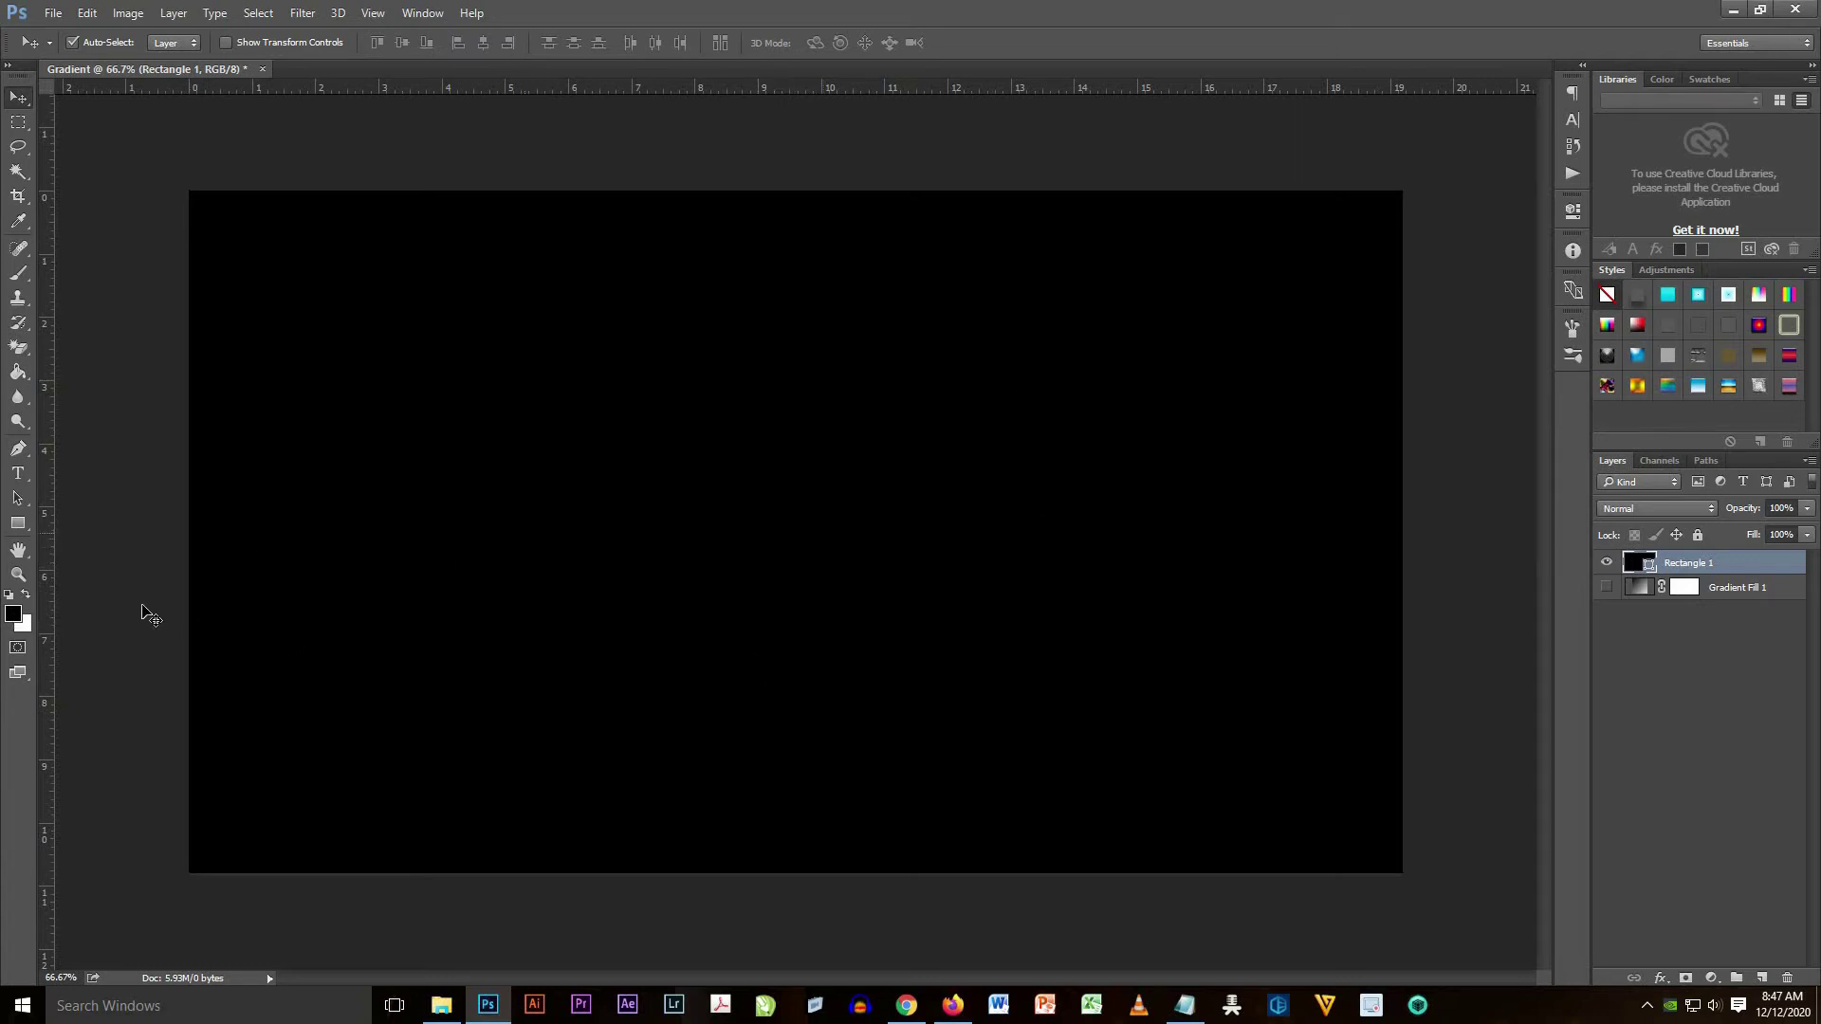
left_click(20, 526)
- With the Rectangle Tool active, switch the rectangle's fill to Gradient
right_click(20, 528)
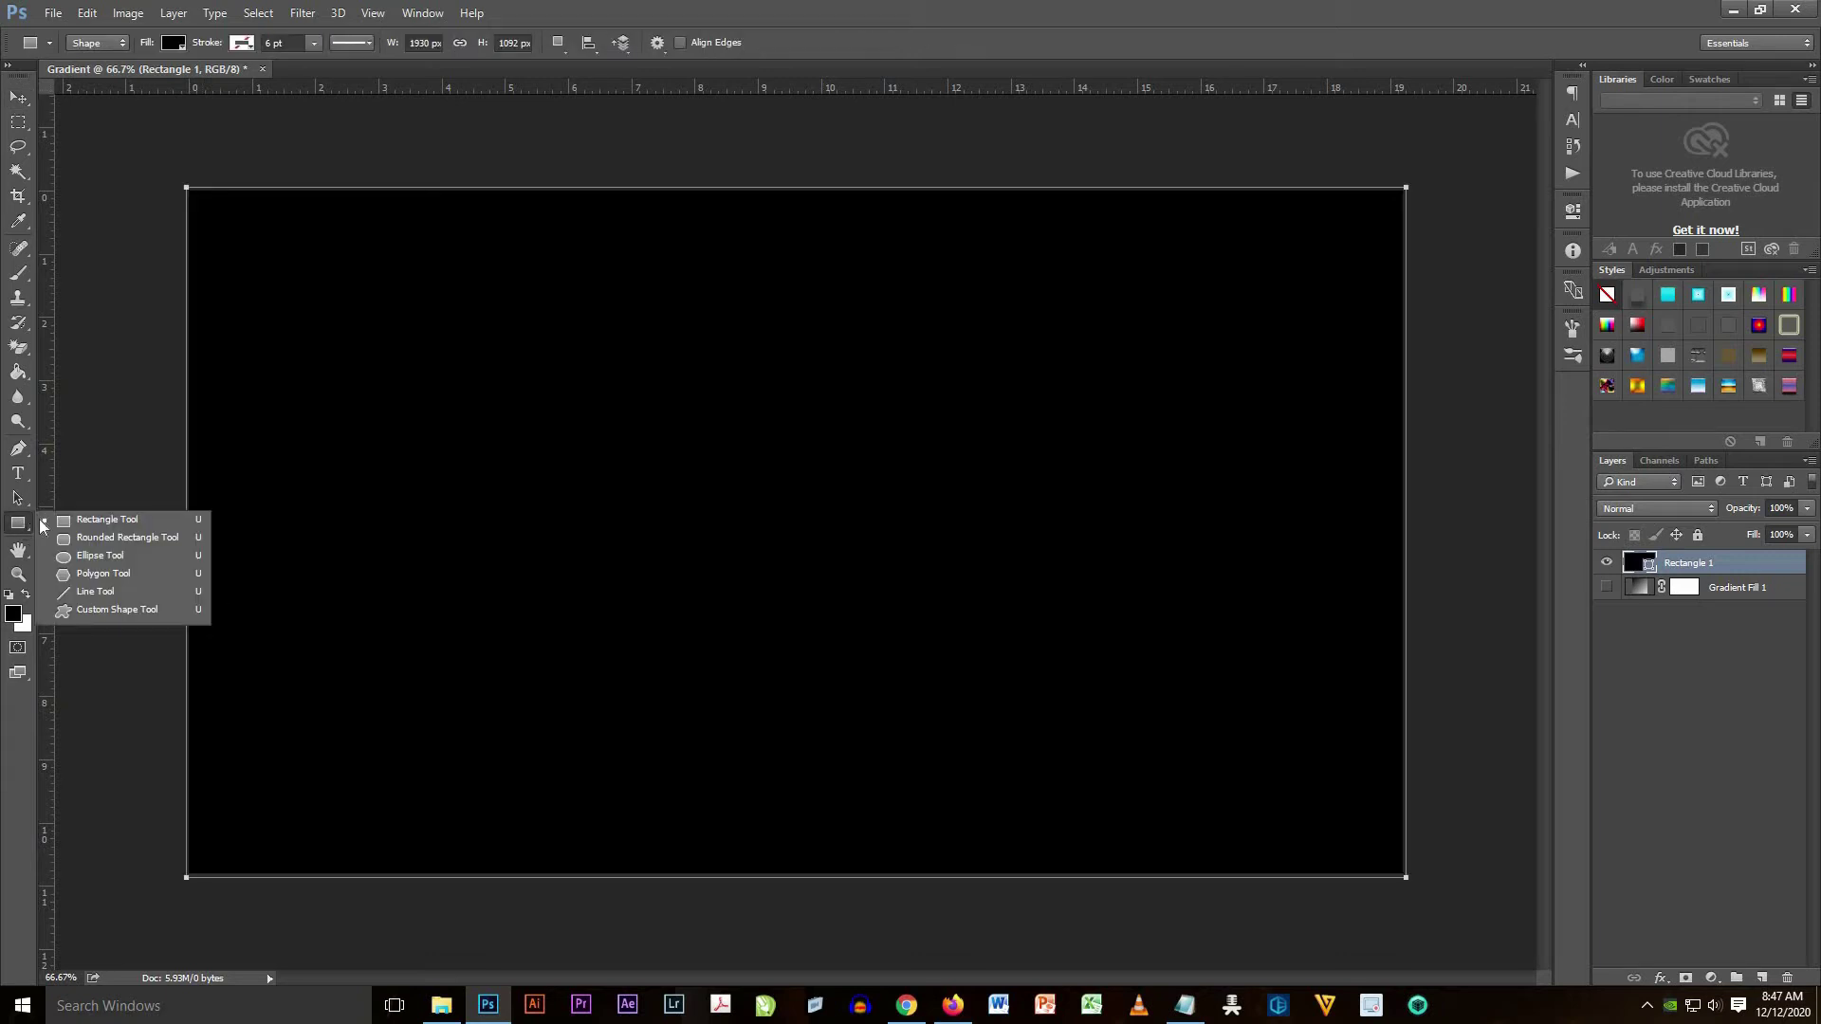
left_click(66, 522)
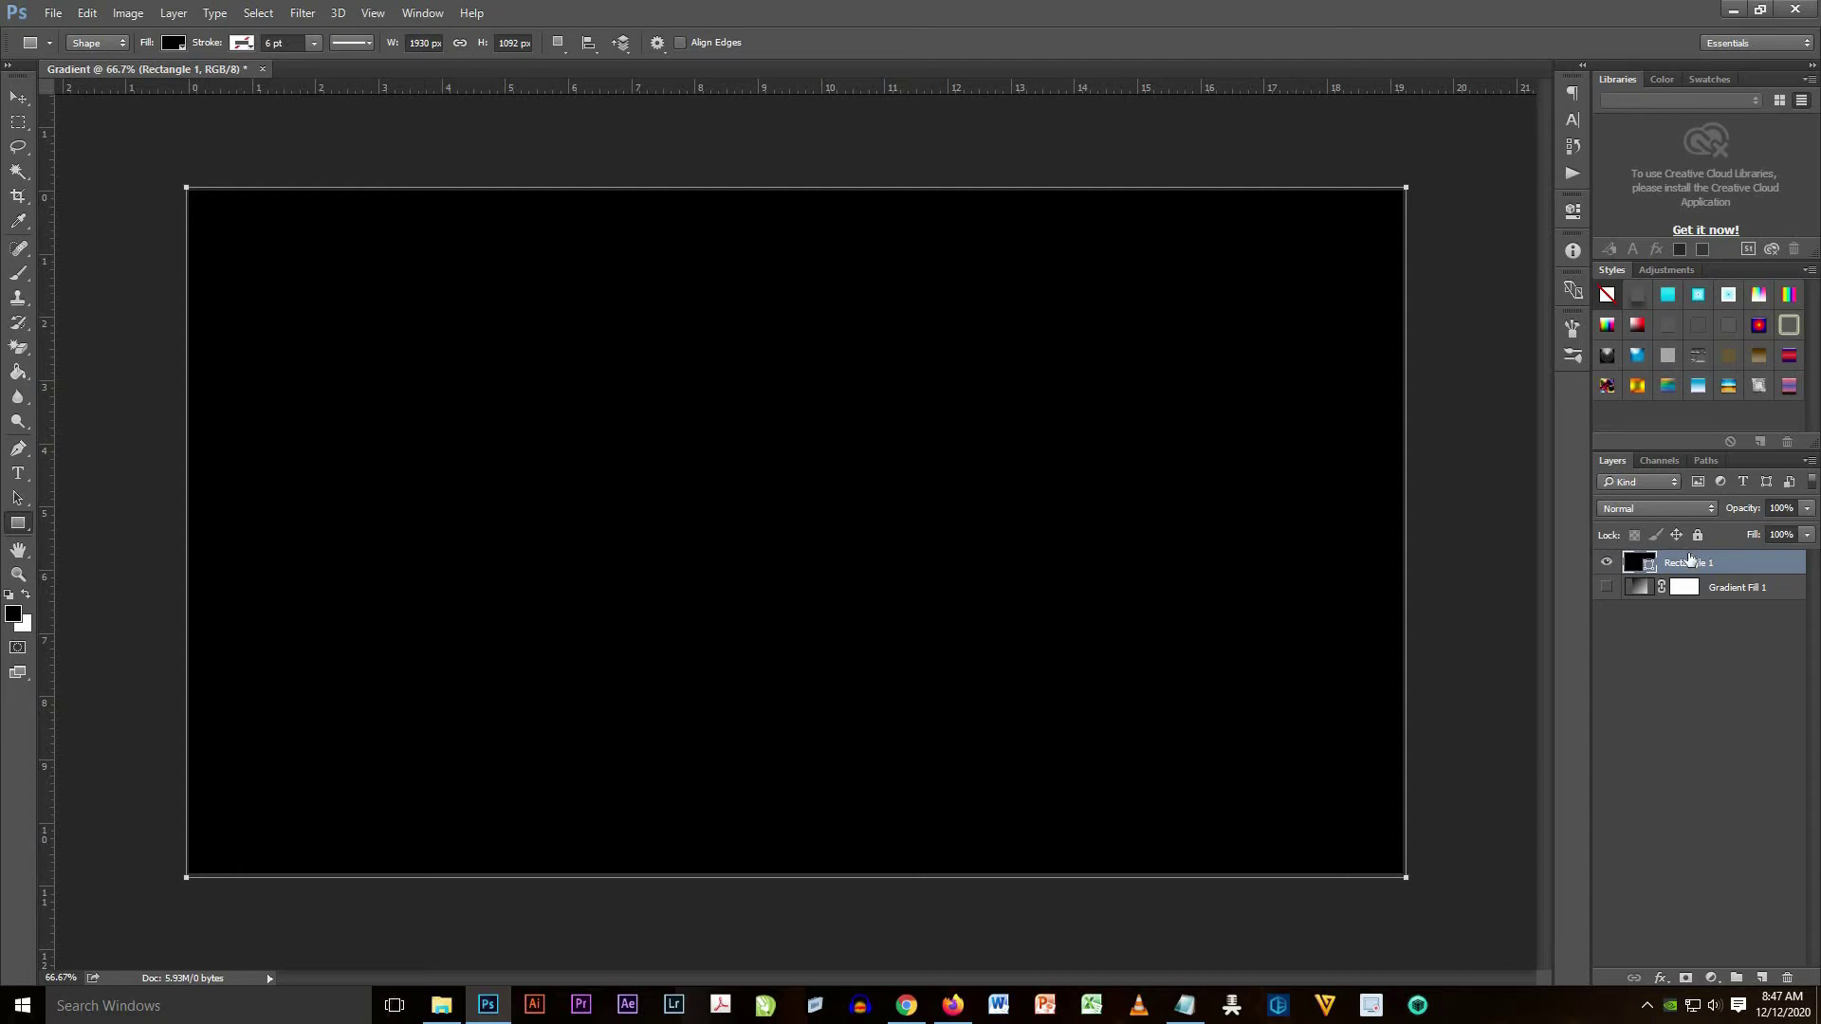
left_click(176, 46)
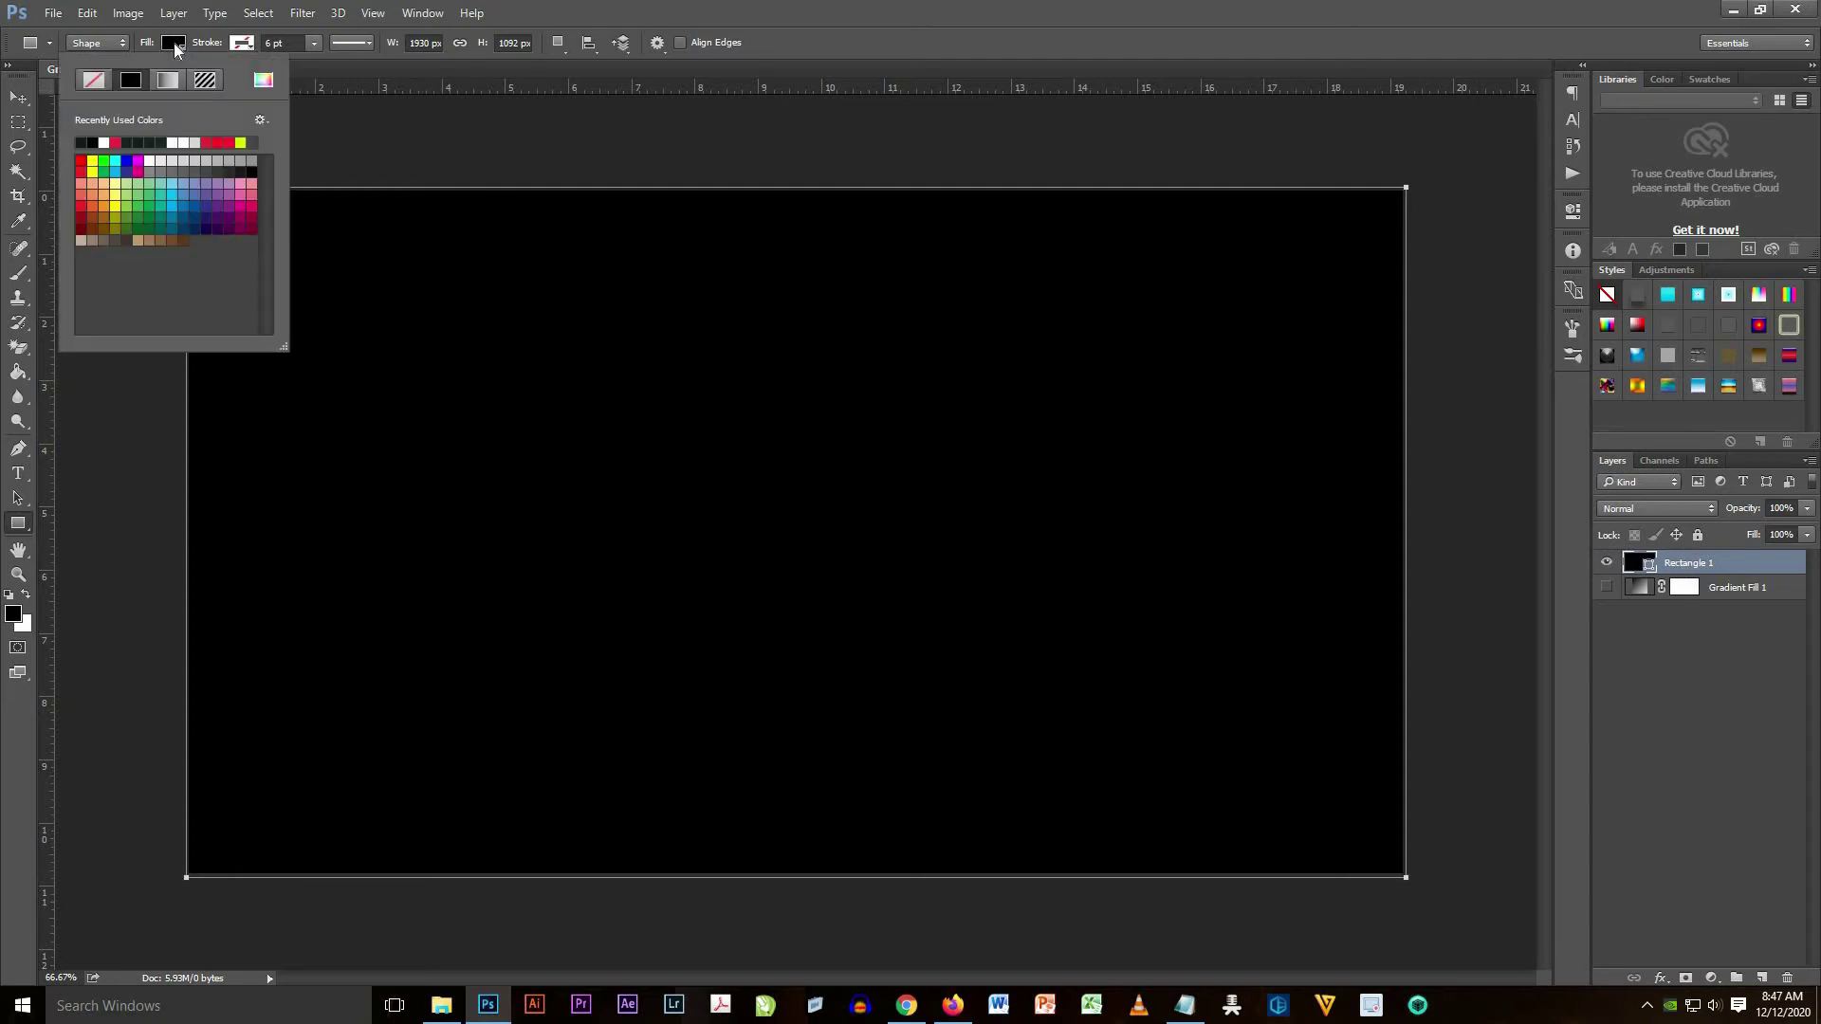
left_click(164, 82)
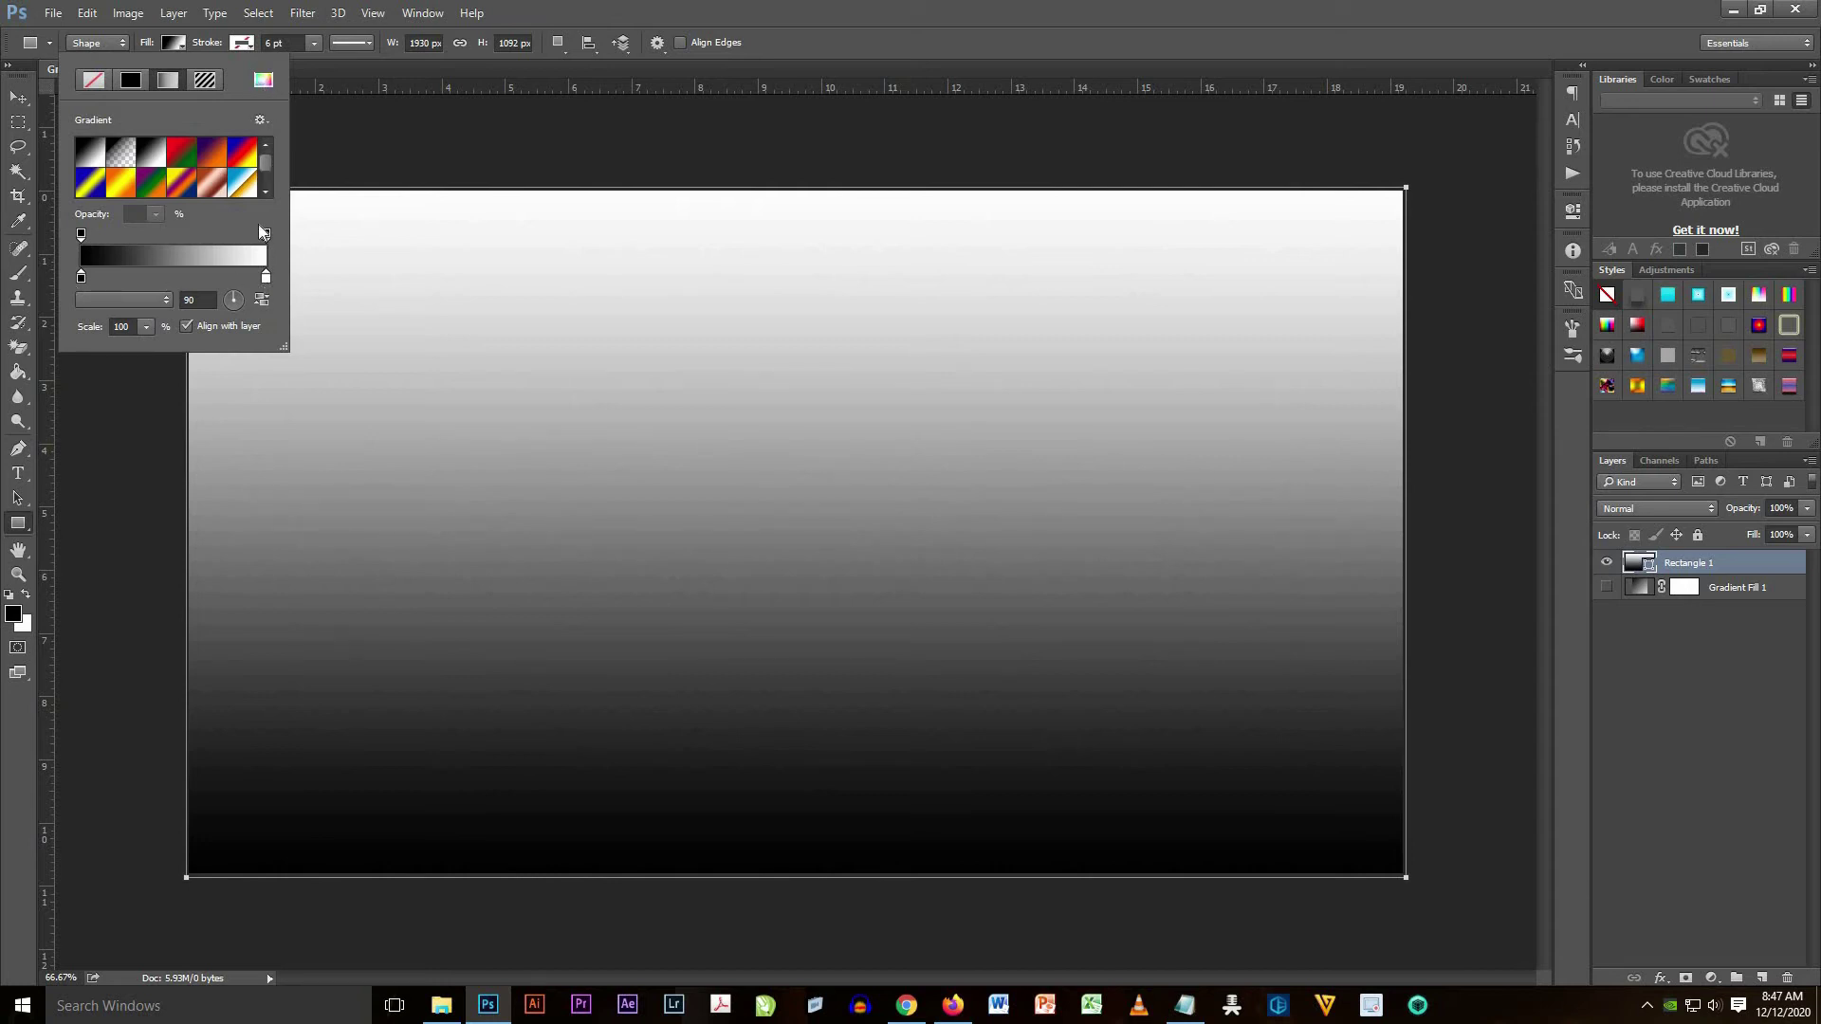
left_click(262, 79)
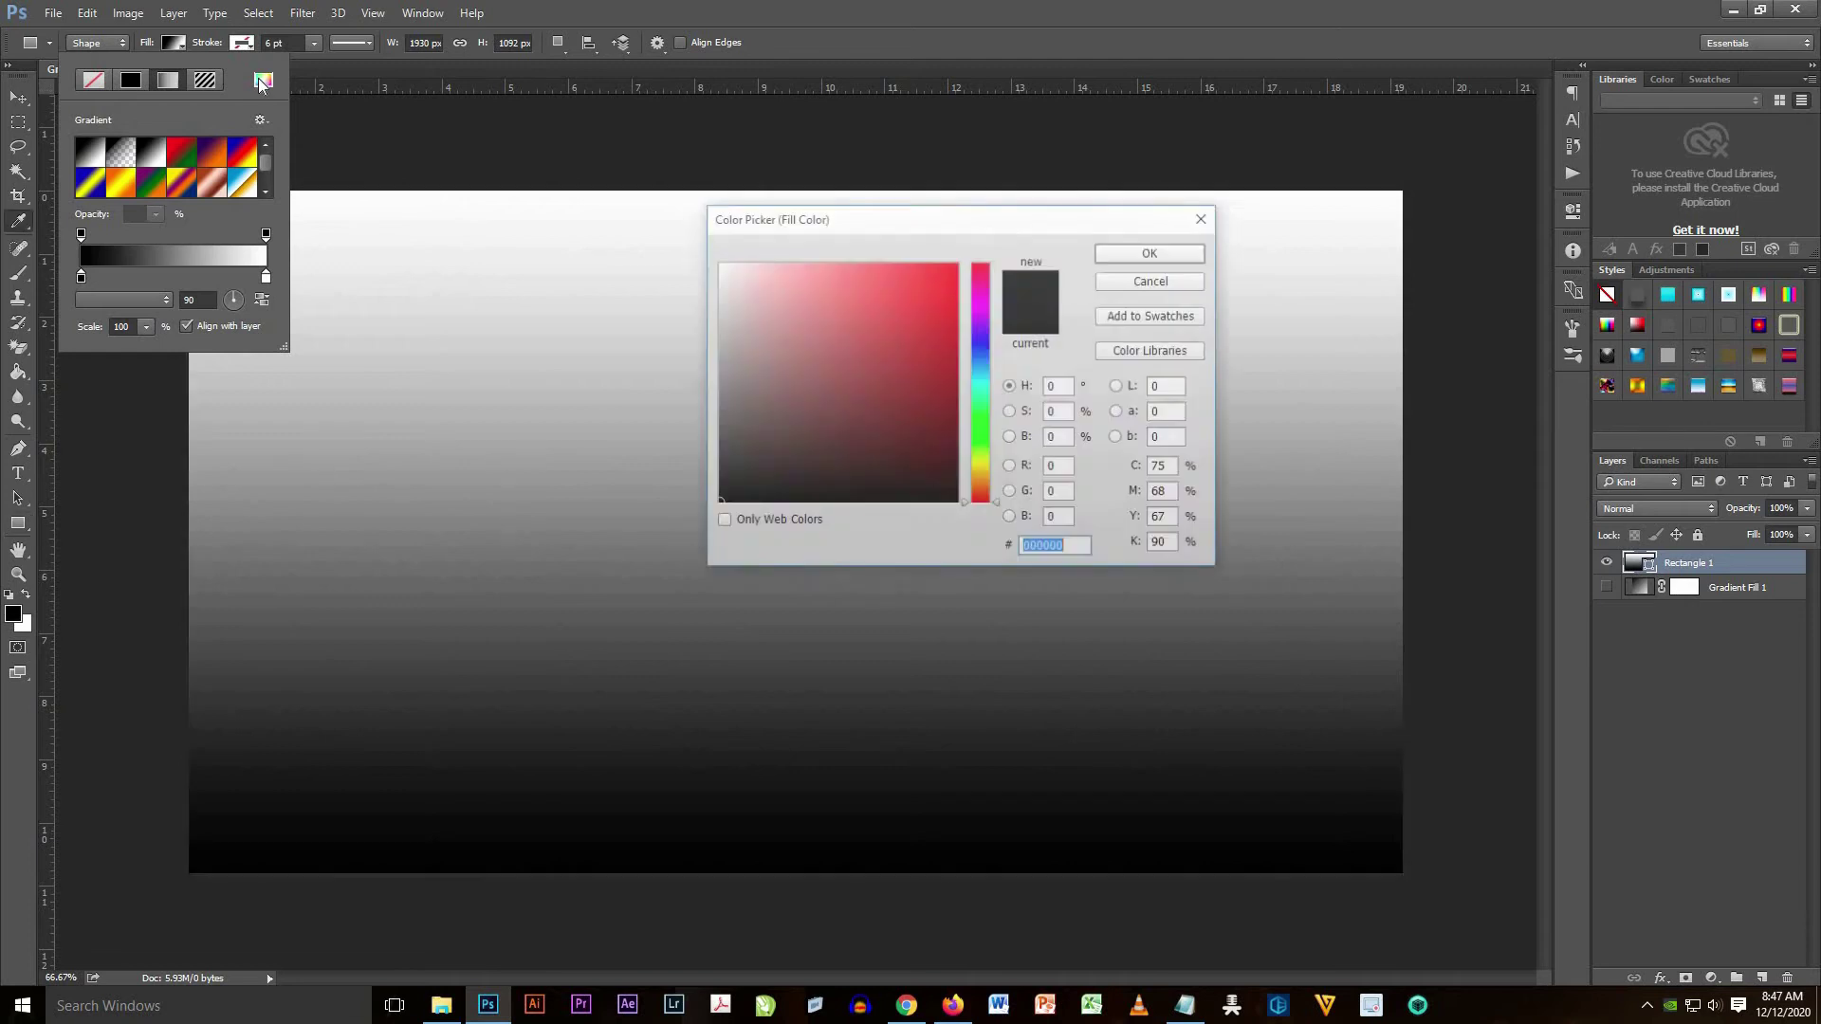
left_click(1158, 282)
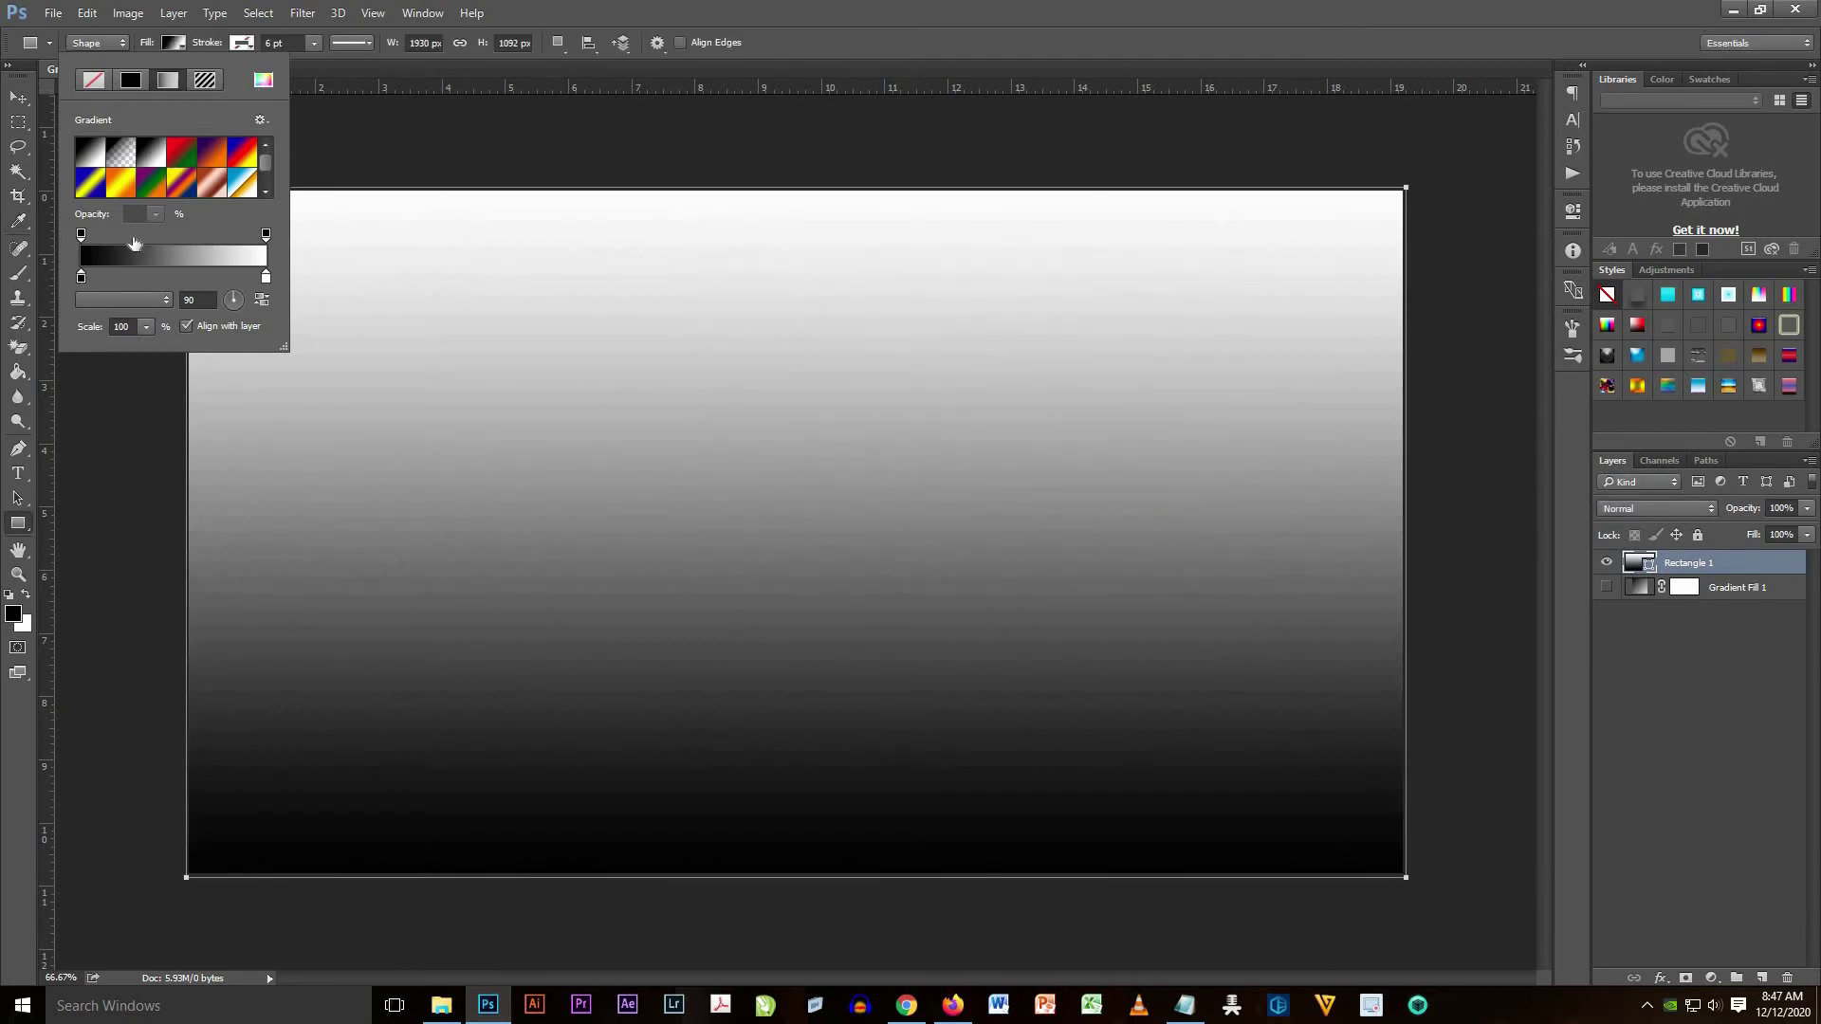
- Set the gradient's first stop to lime #dcff36 by pasting the hex code
double_click(81, 278)
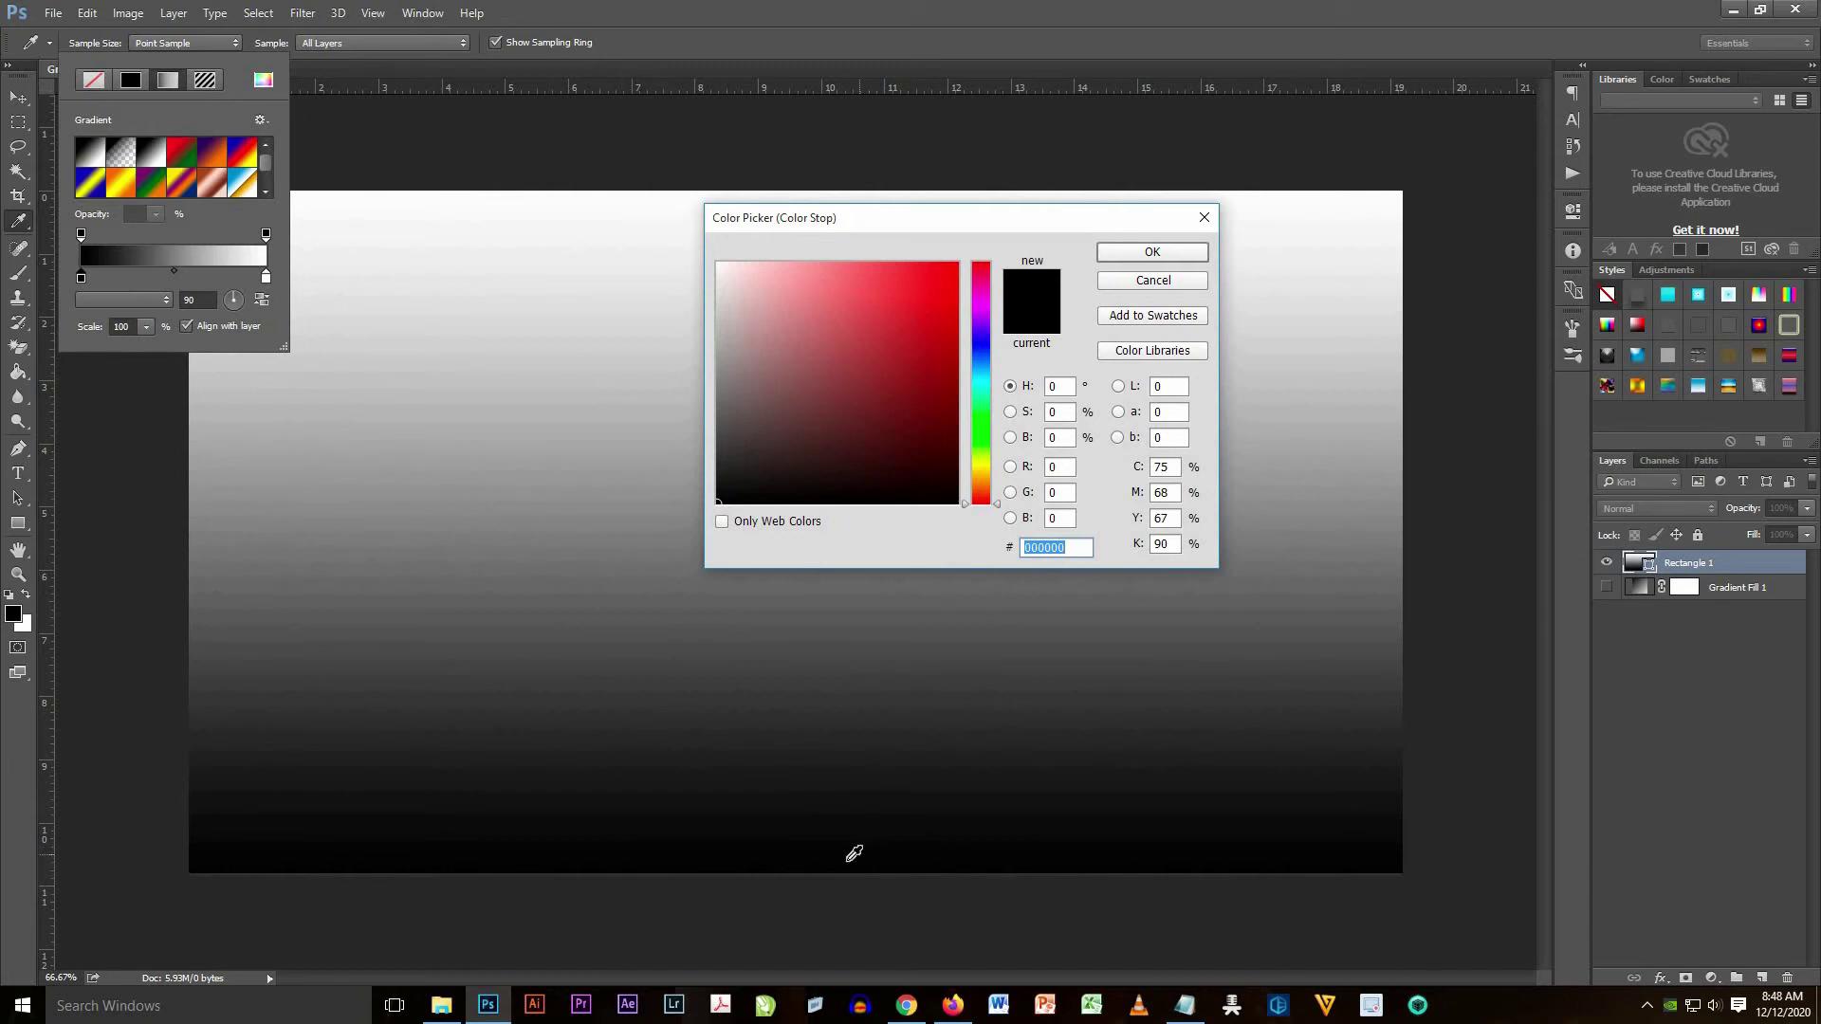
left_click(1184, 1005)
left_click(1419, 103)
right_click(1052, 553)
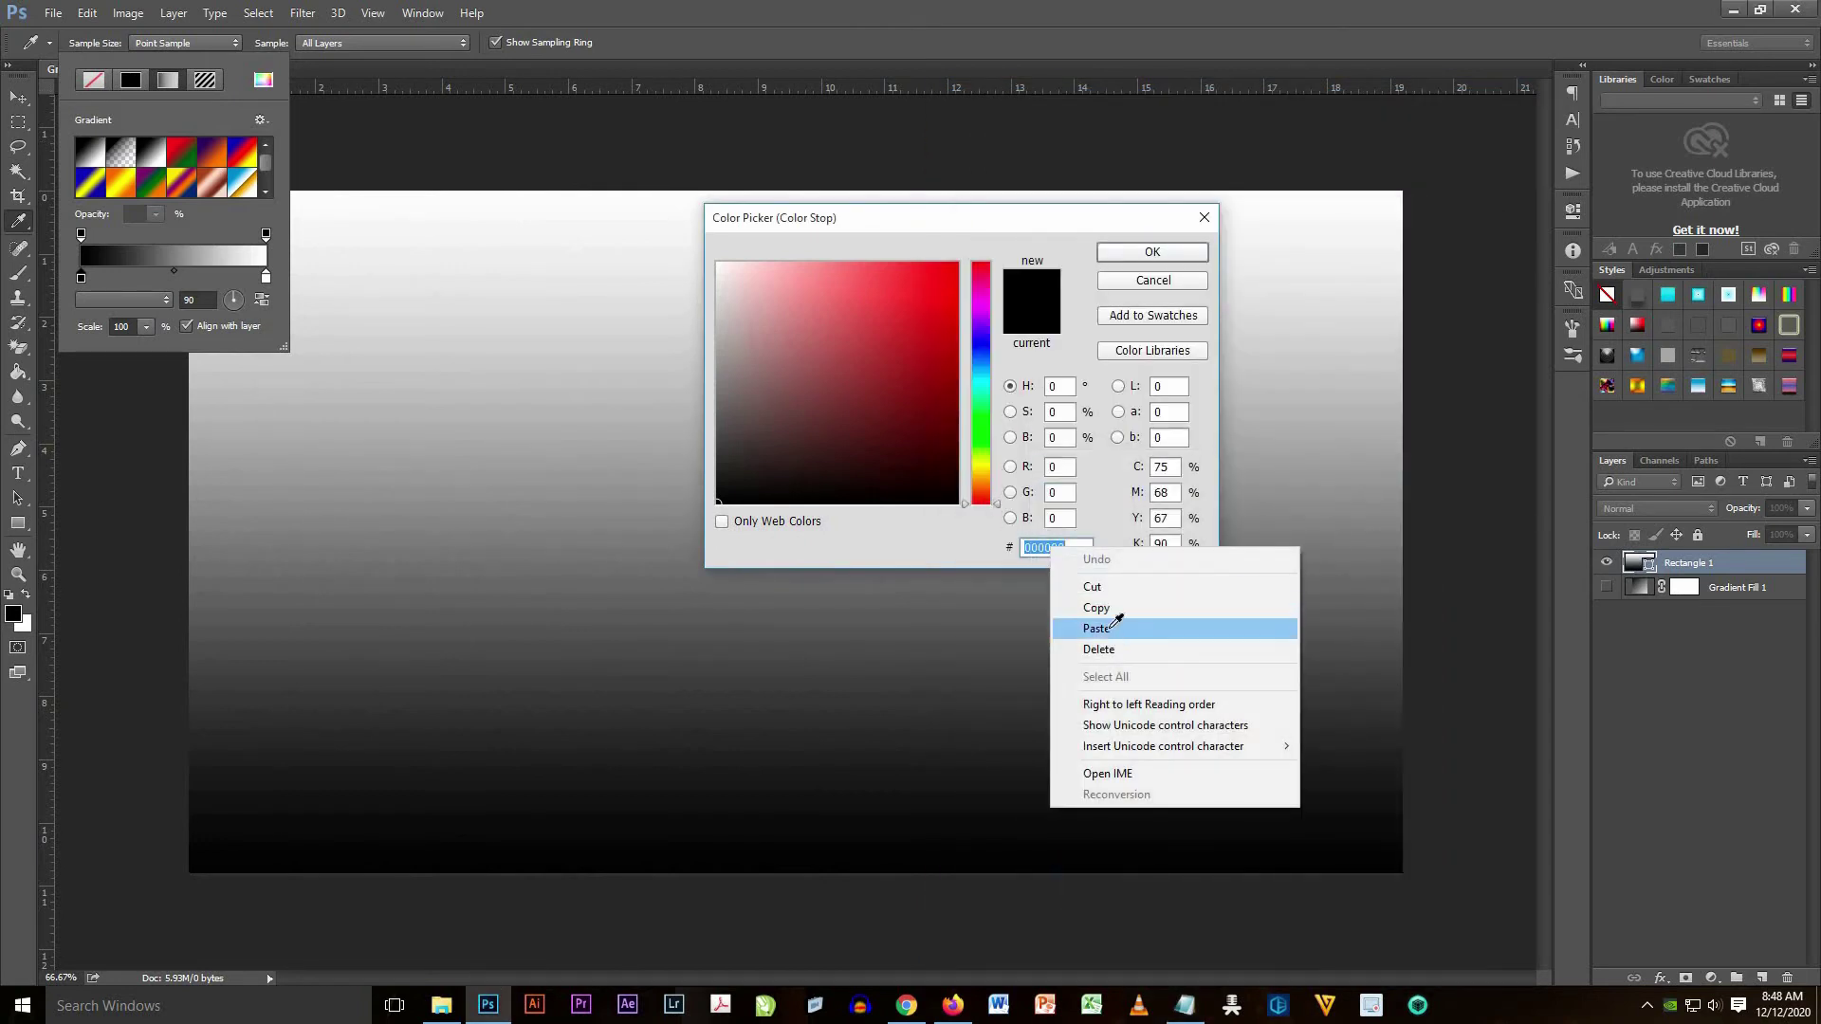
left_click(1124, 630)
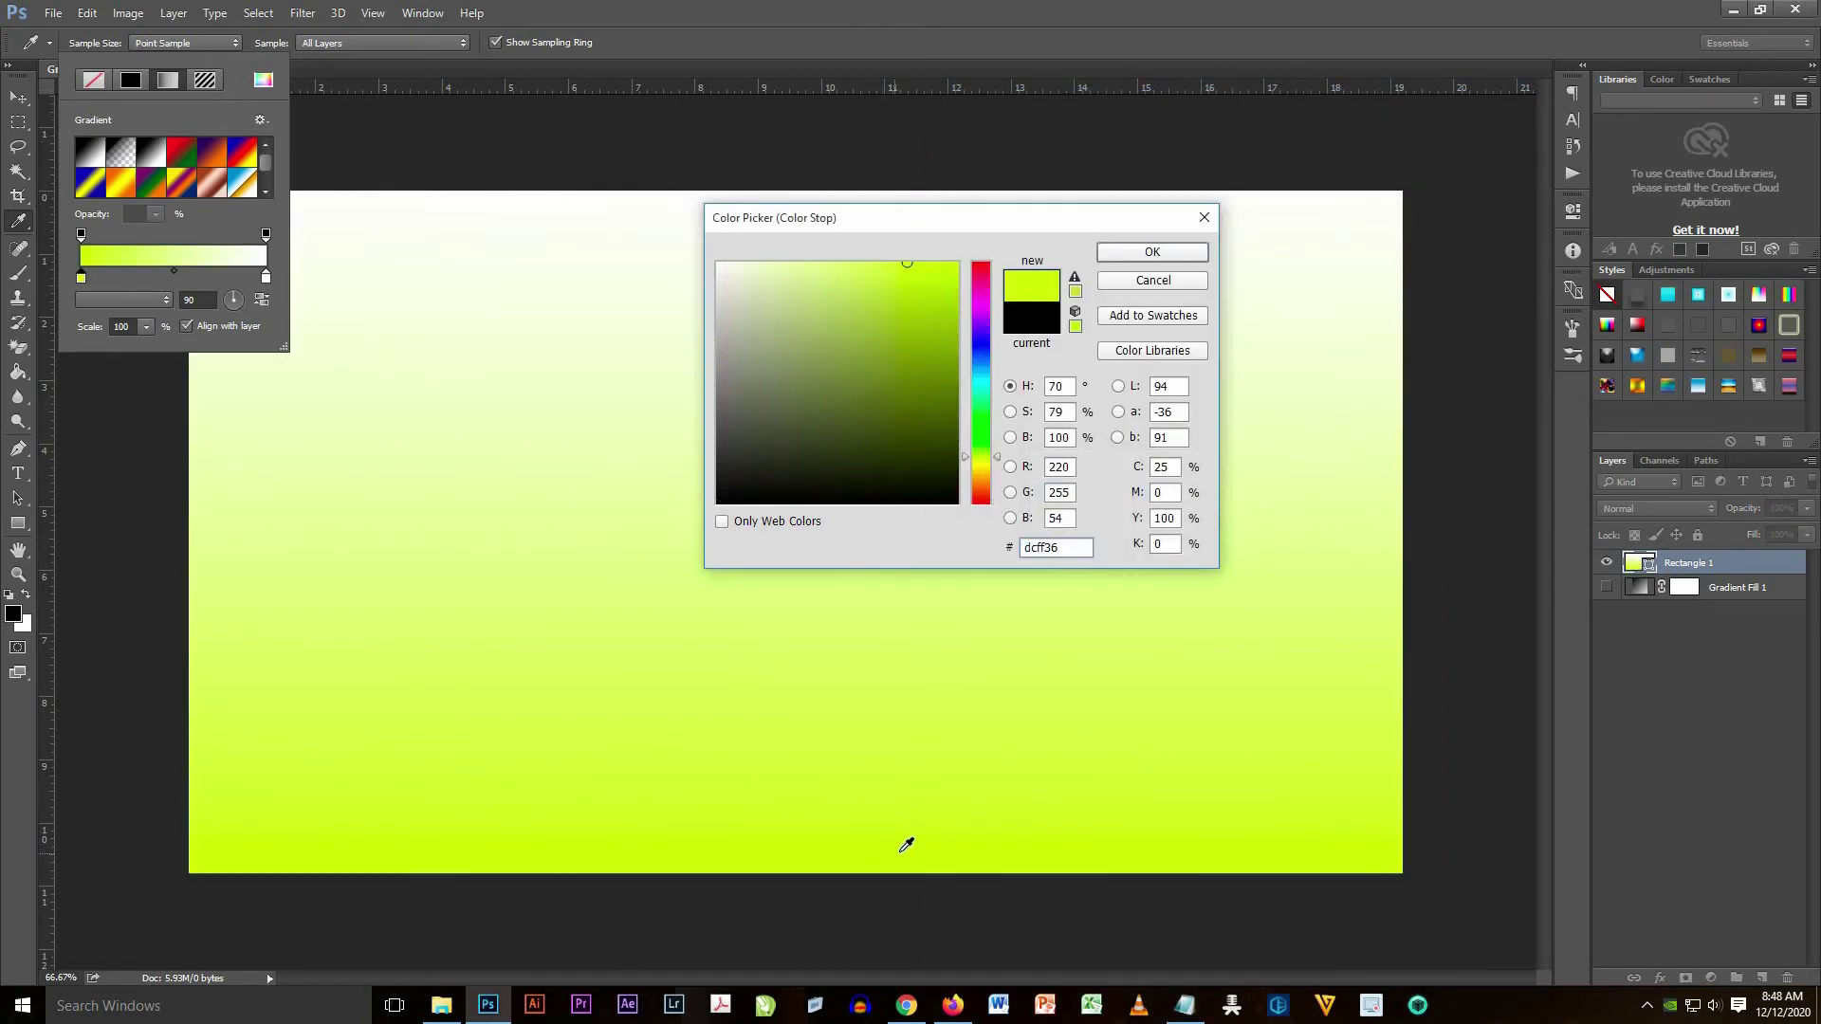
left_click(1170, 256)
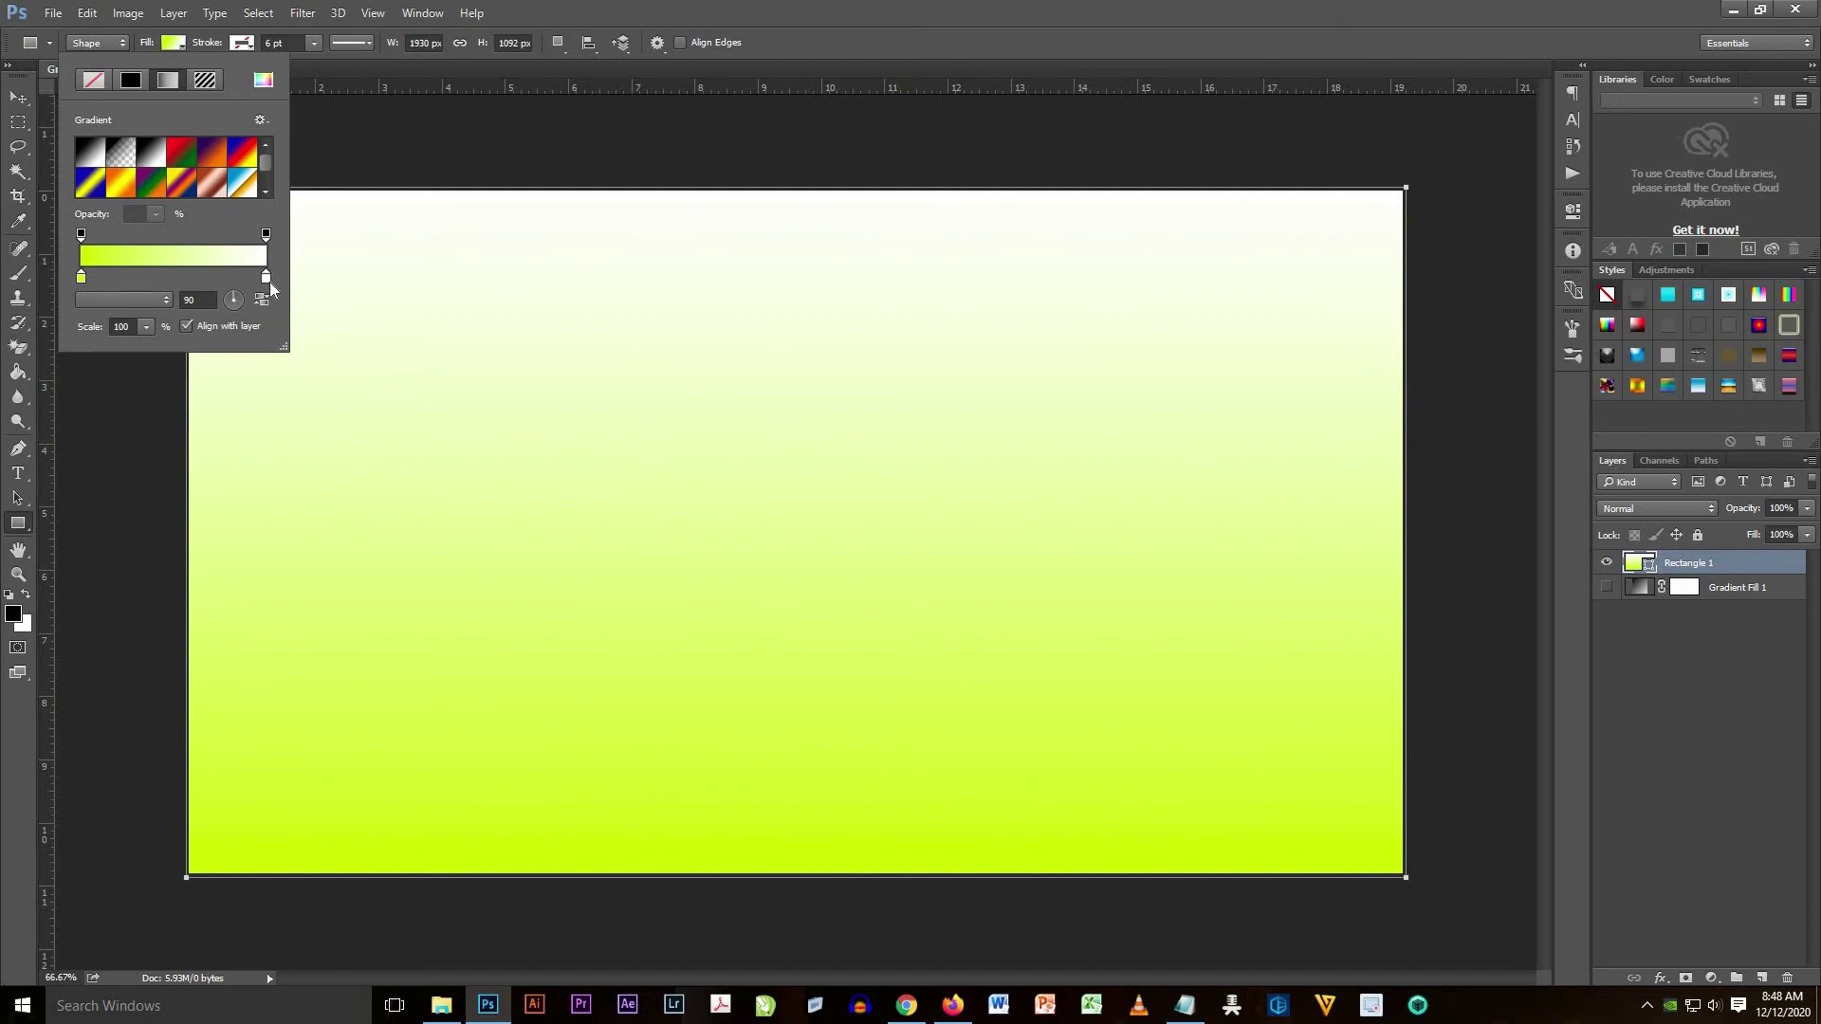
- Copy hex 8ae415 from the notes and set the second stop to that green
double_click(265, 277)
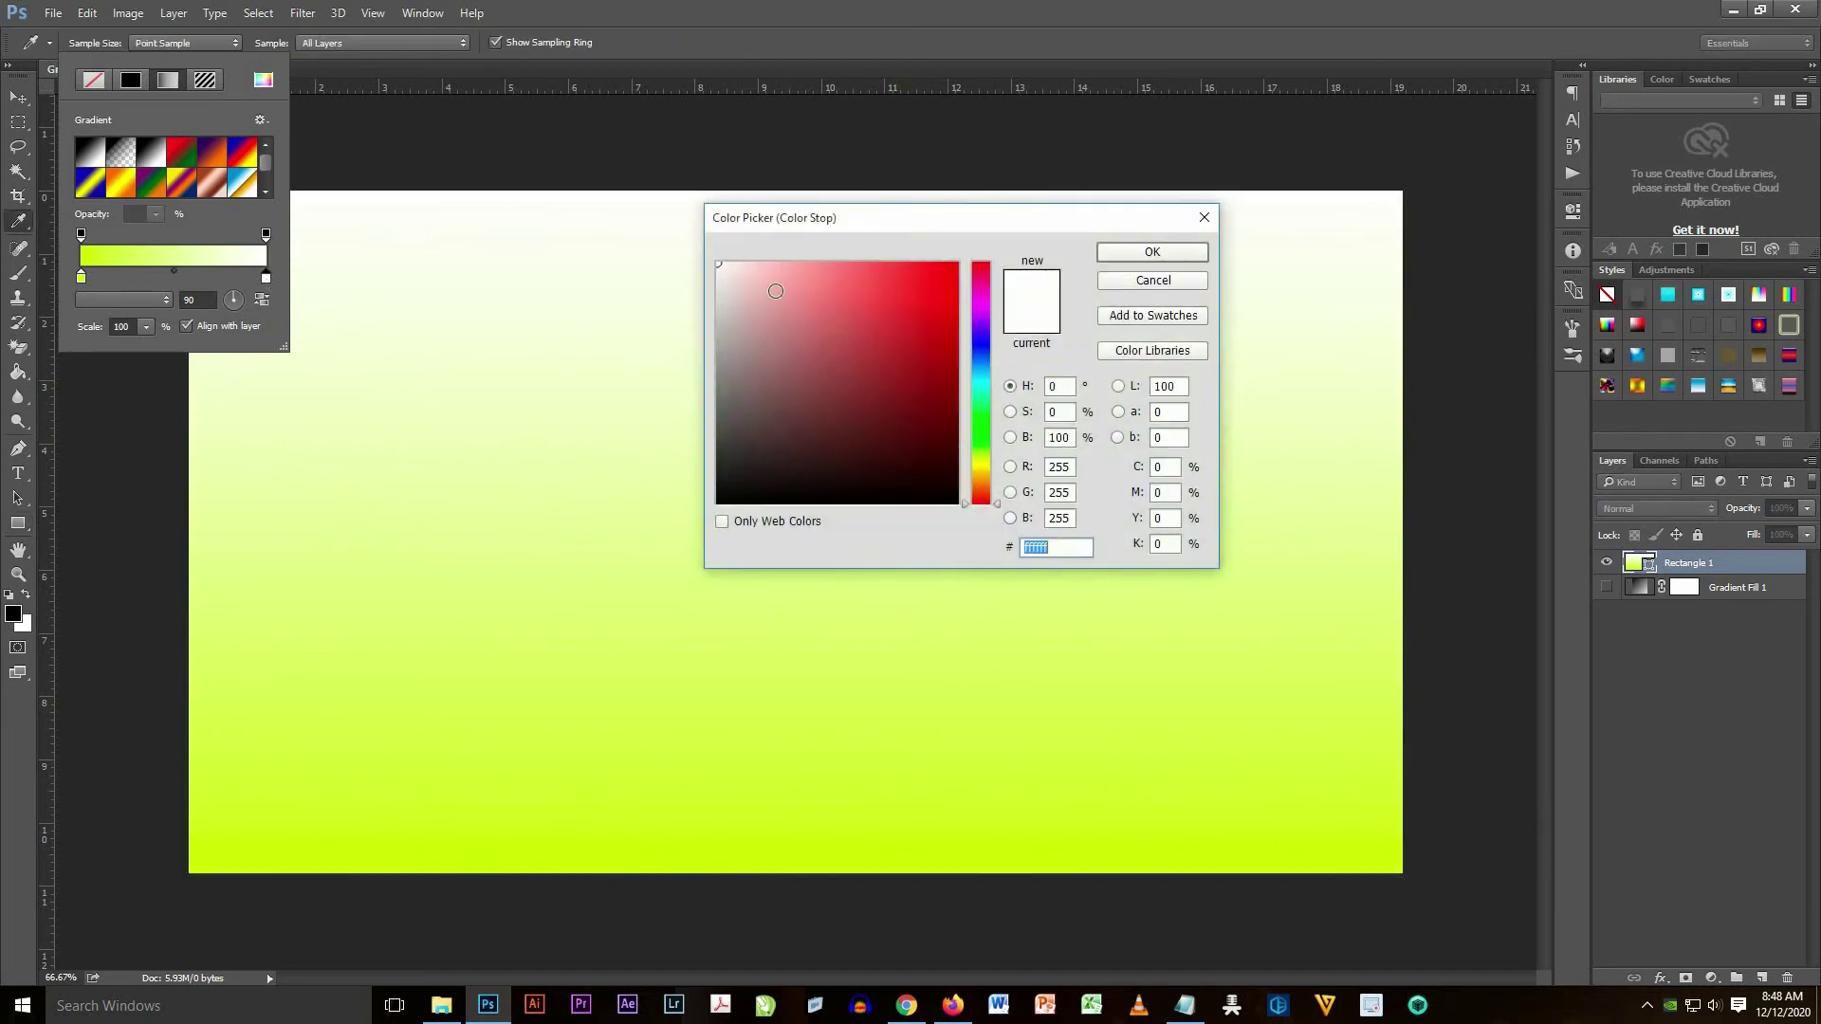
left_click(1184, 1005)
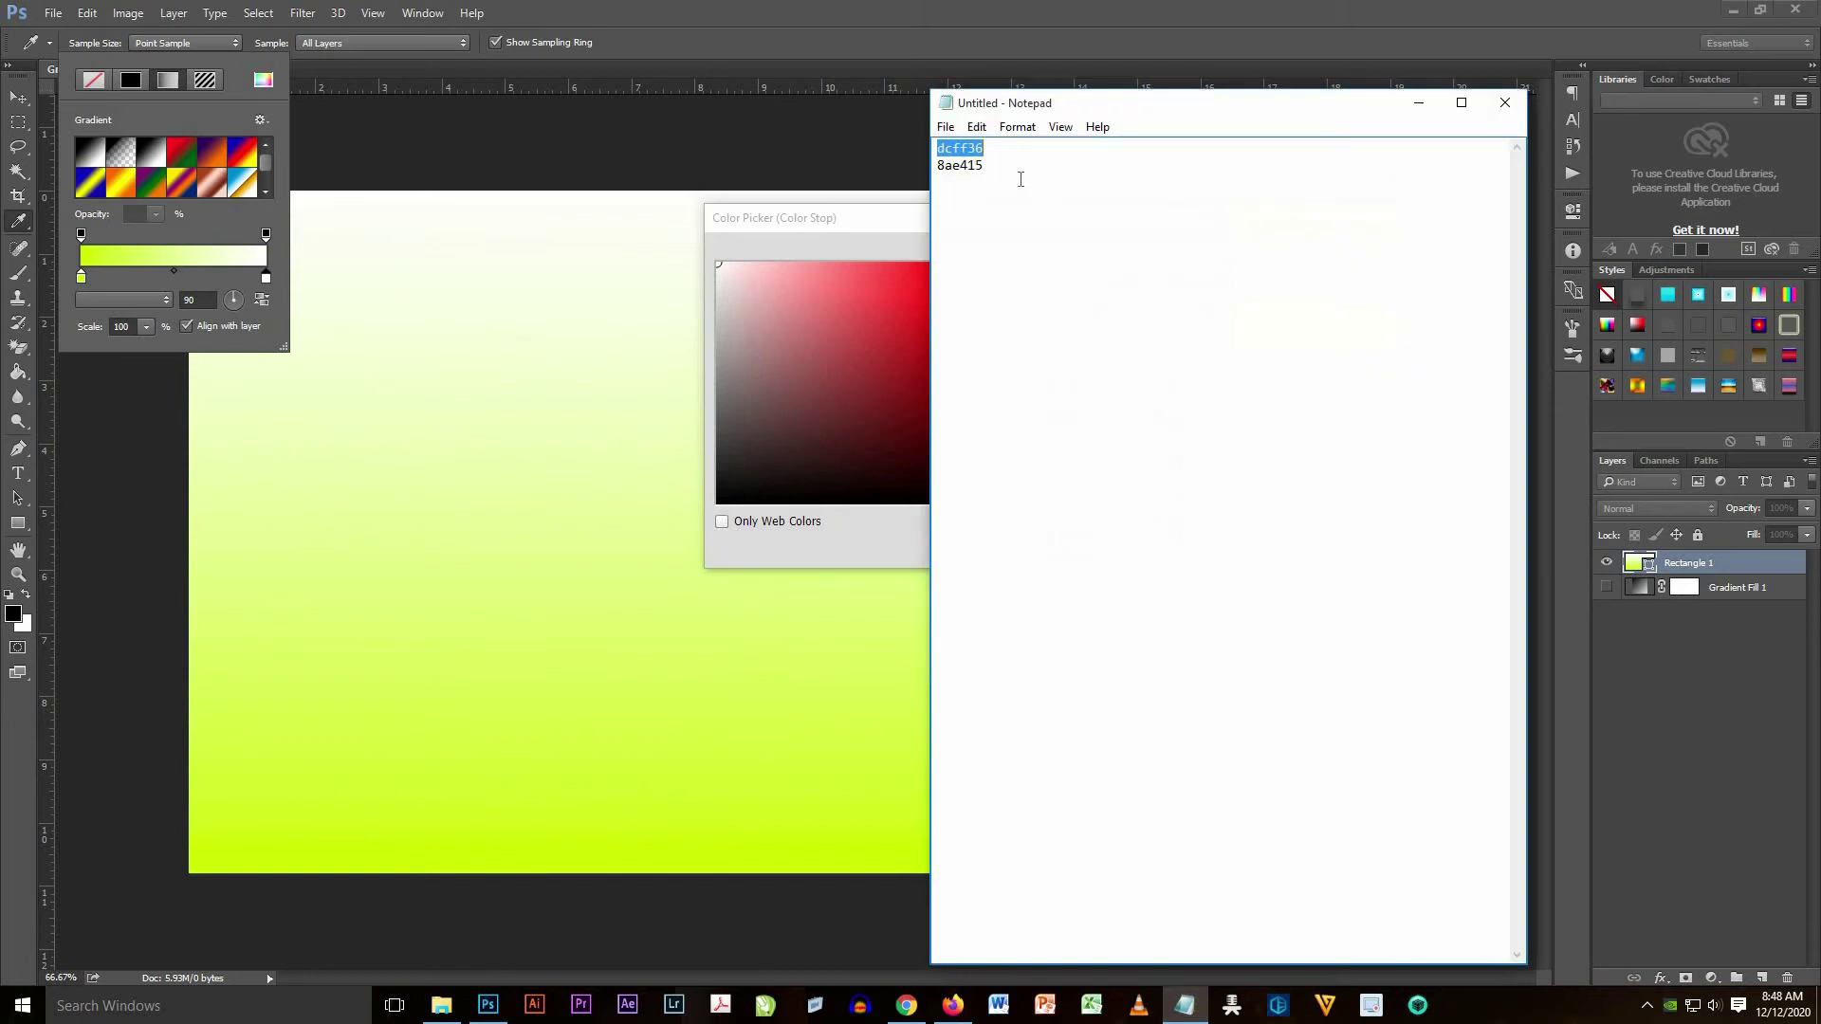
left_click(996, 173)
left_click_drag(938, 165, 984, 165)
left_click(982, 522)
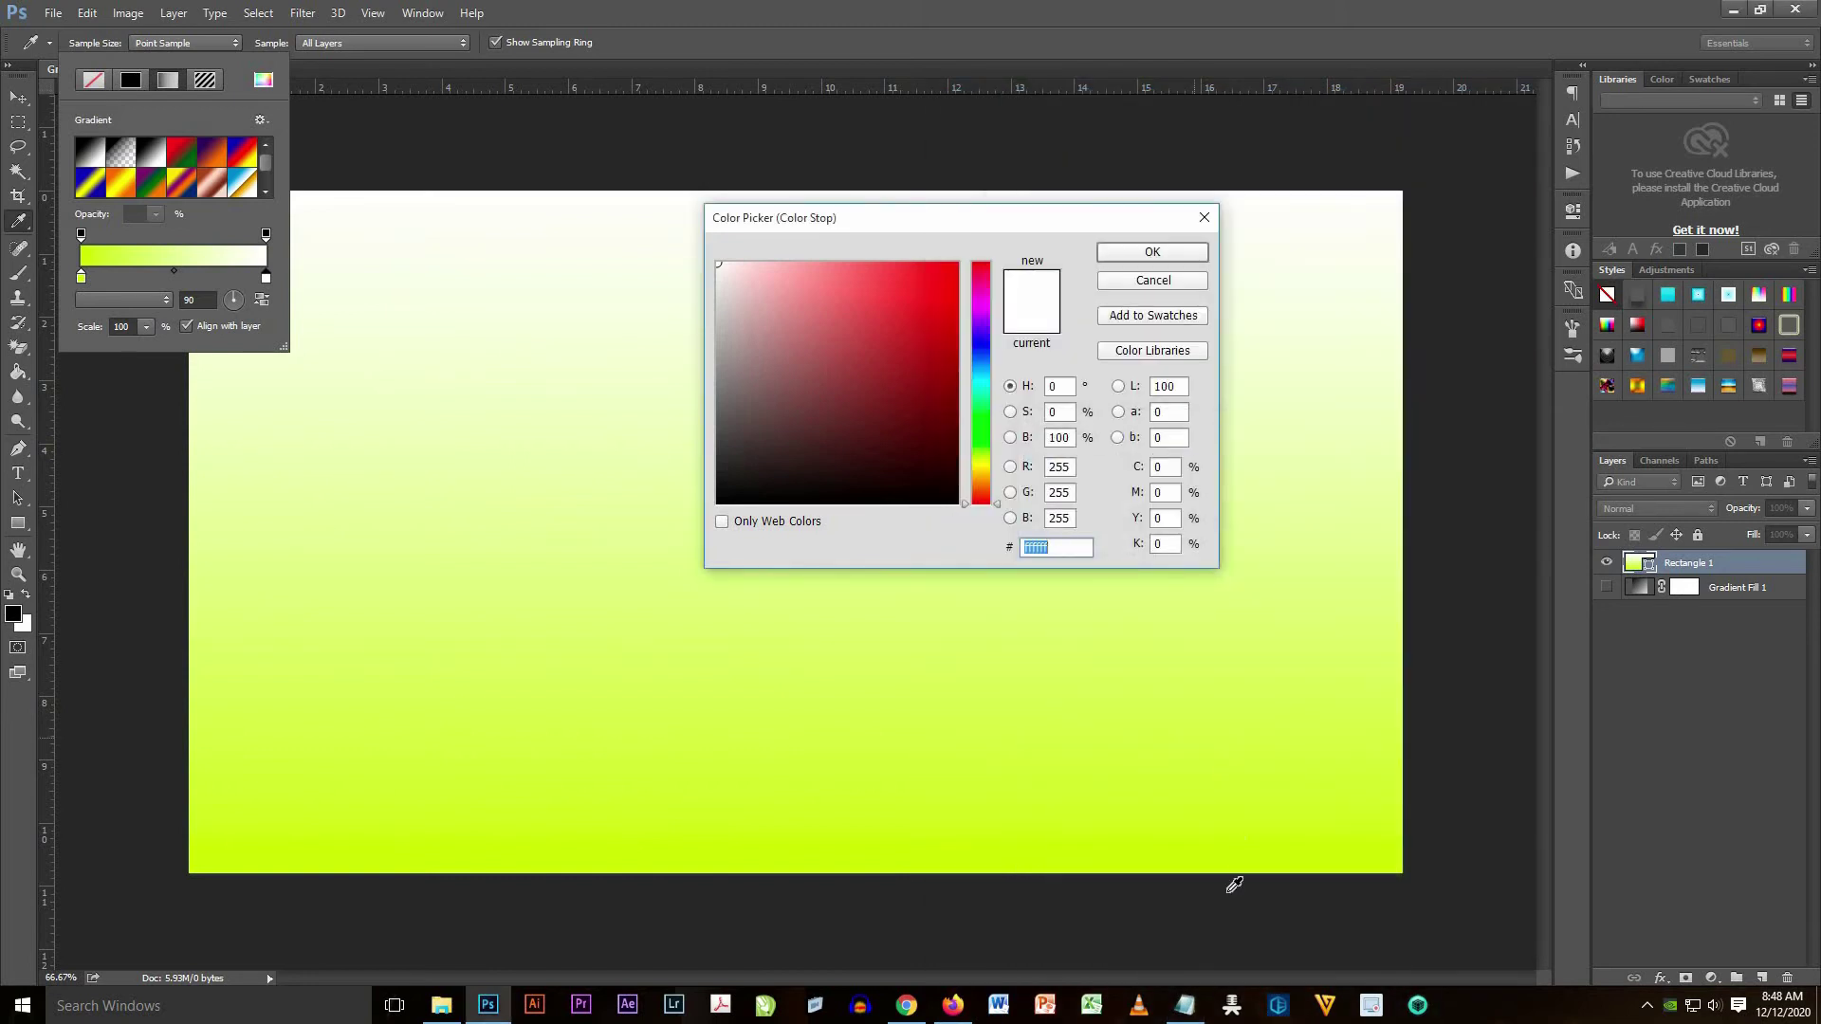
left_click(1183, 1005)
right_click(962, 170)
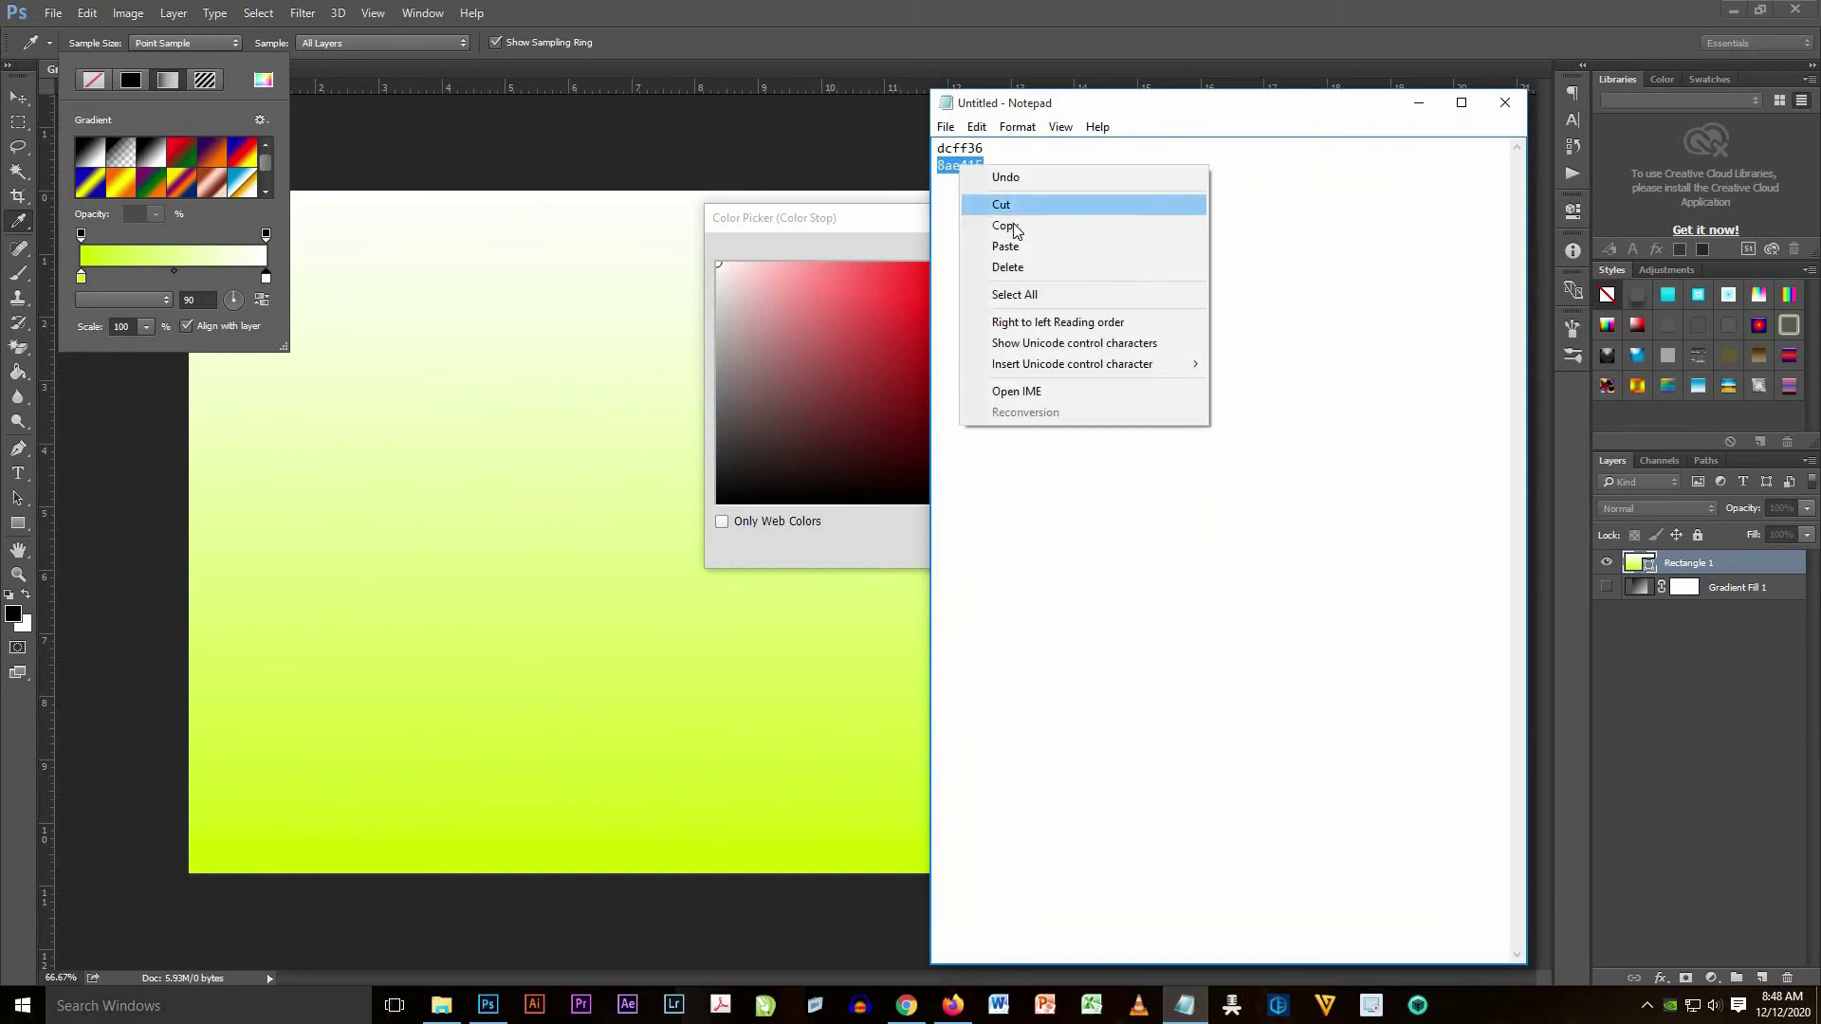
left_click(991, 224)
left_click(1419, 103)
right_click(1034, 548)
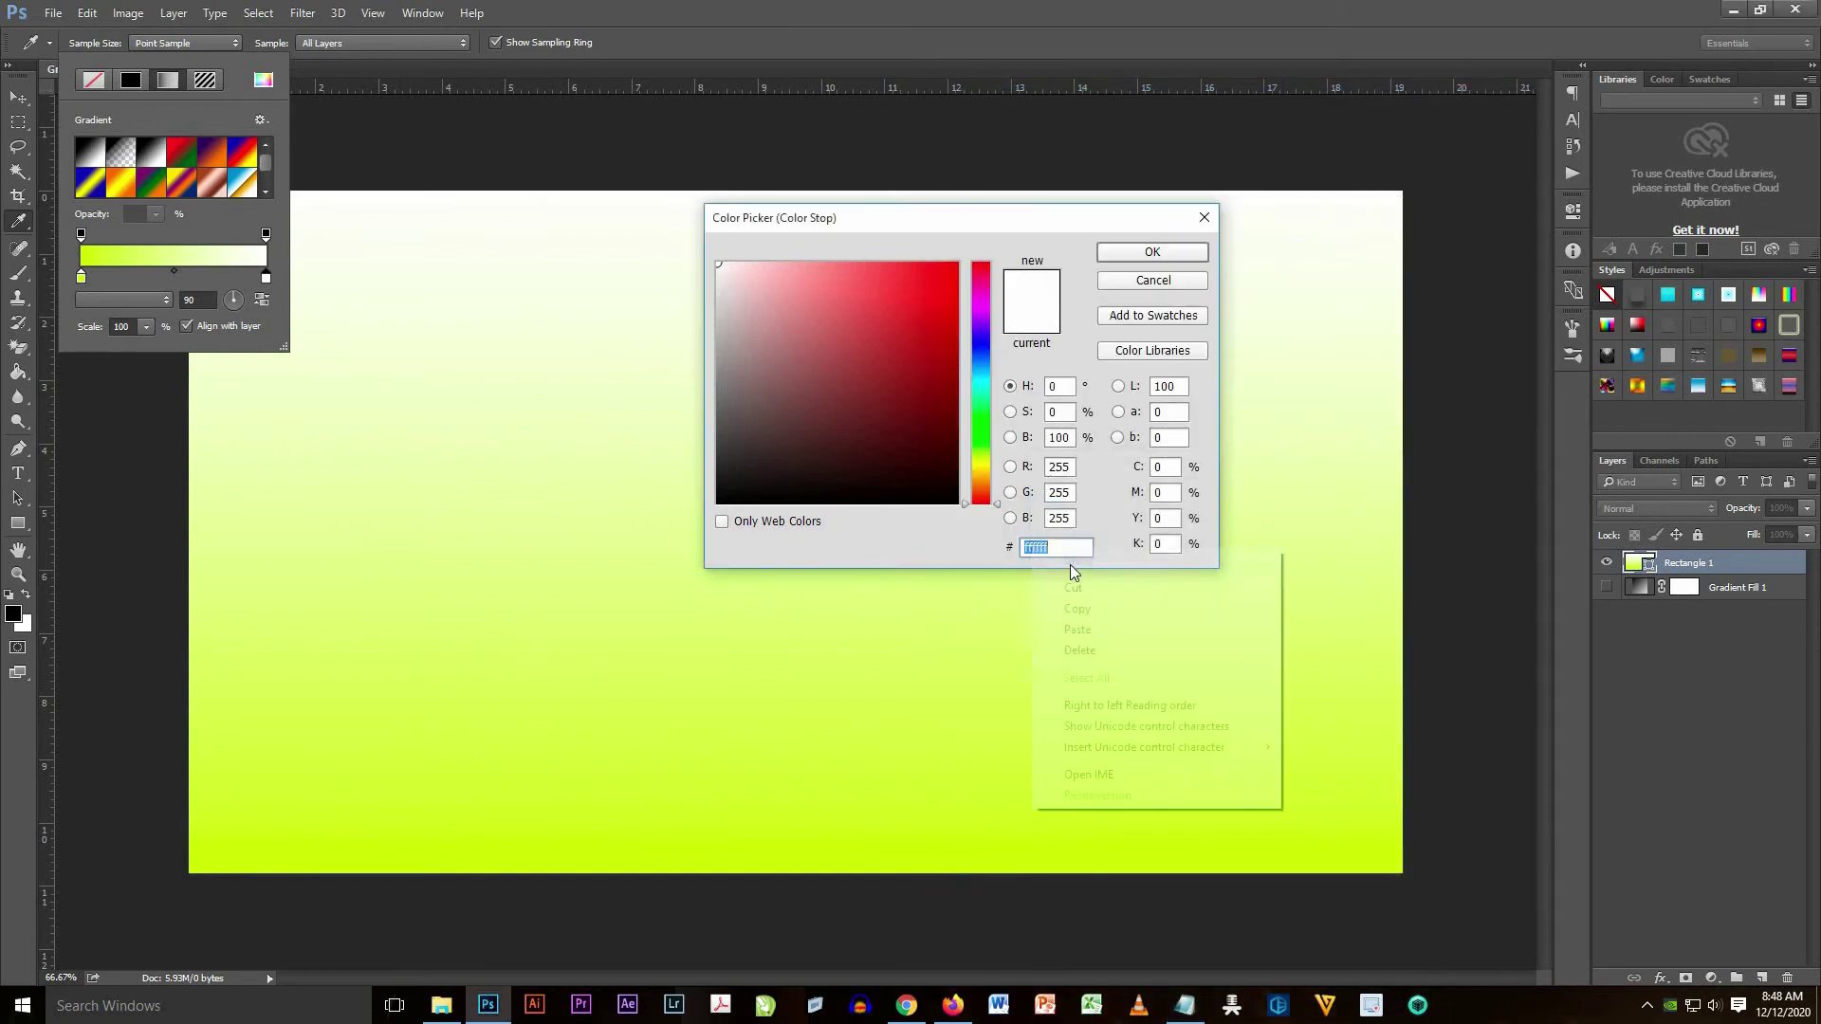
left_click(1111, 629)
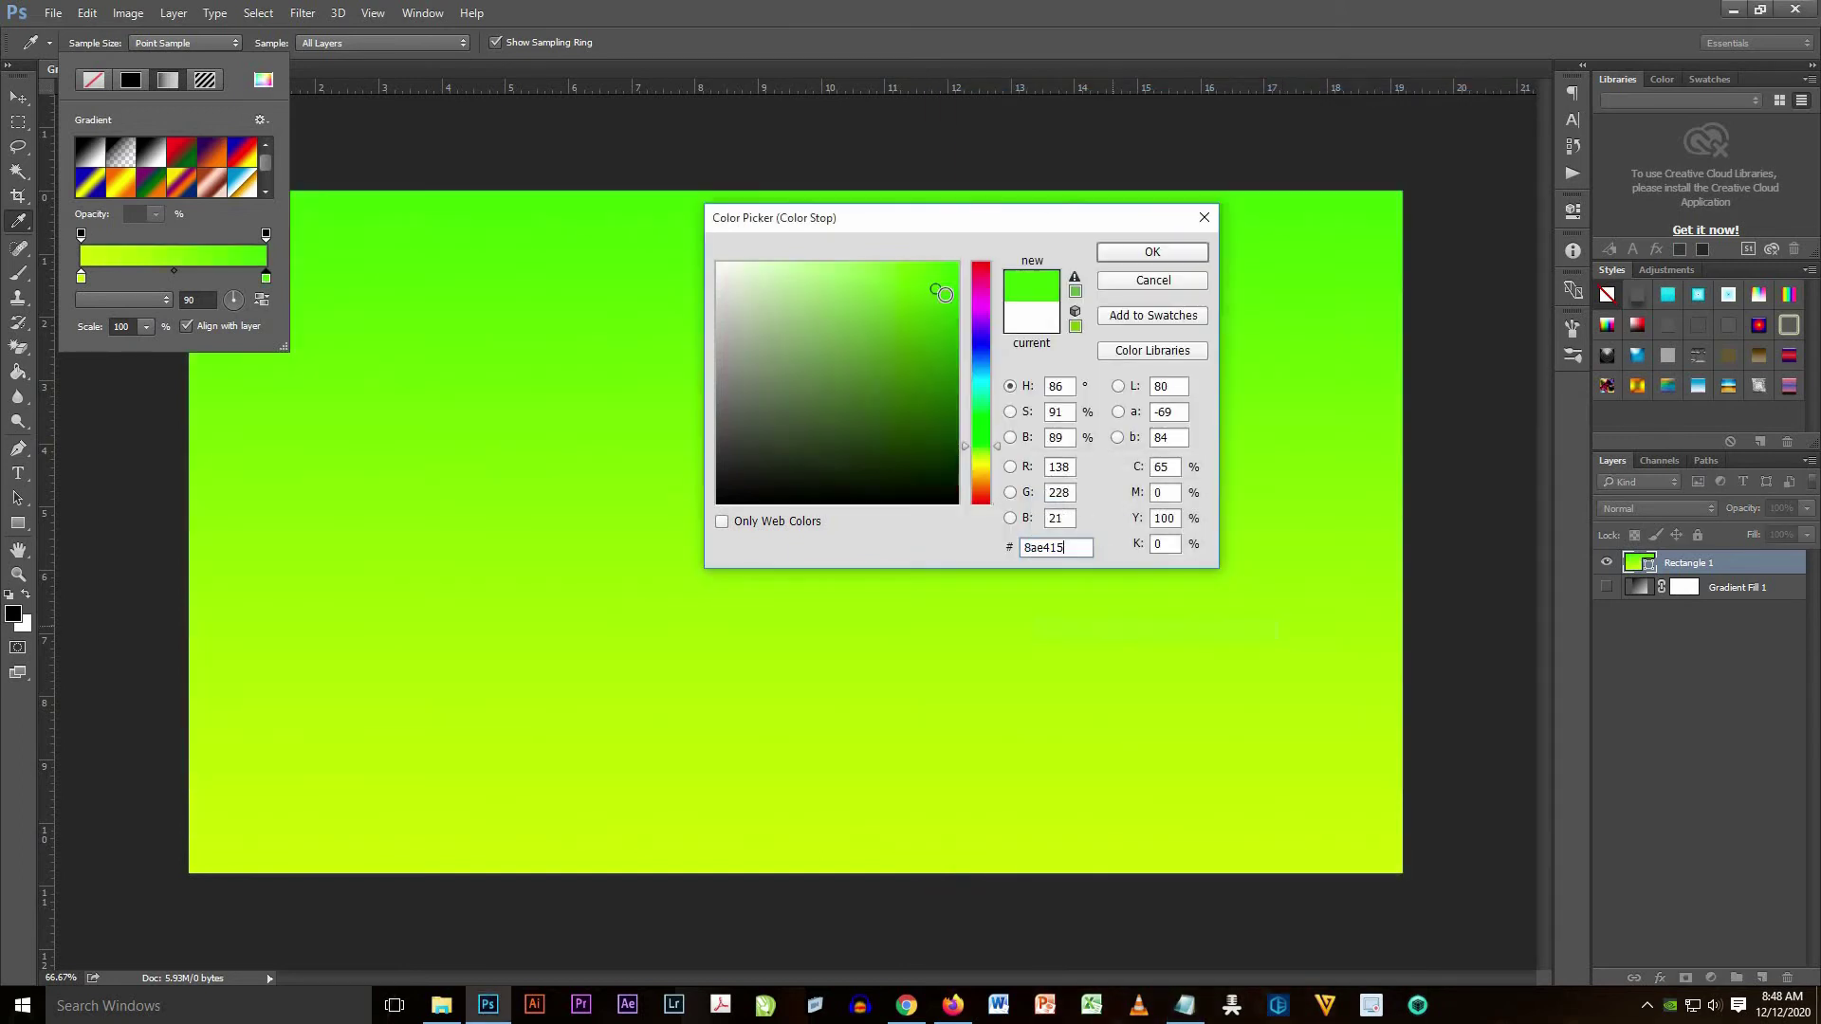
left_click(1130, 254)
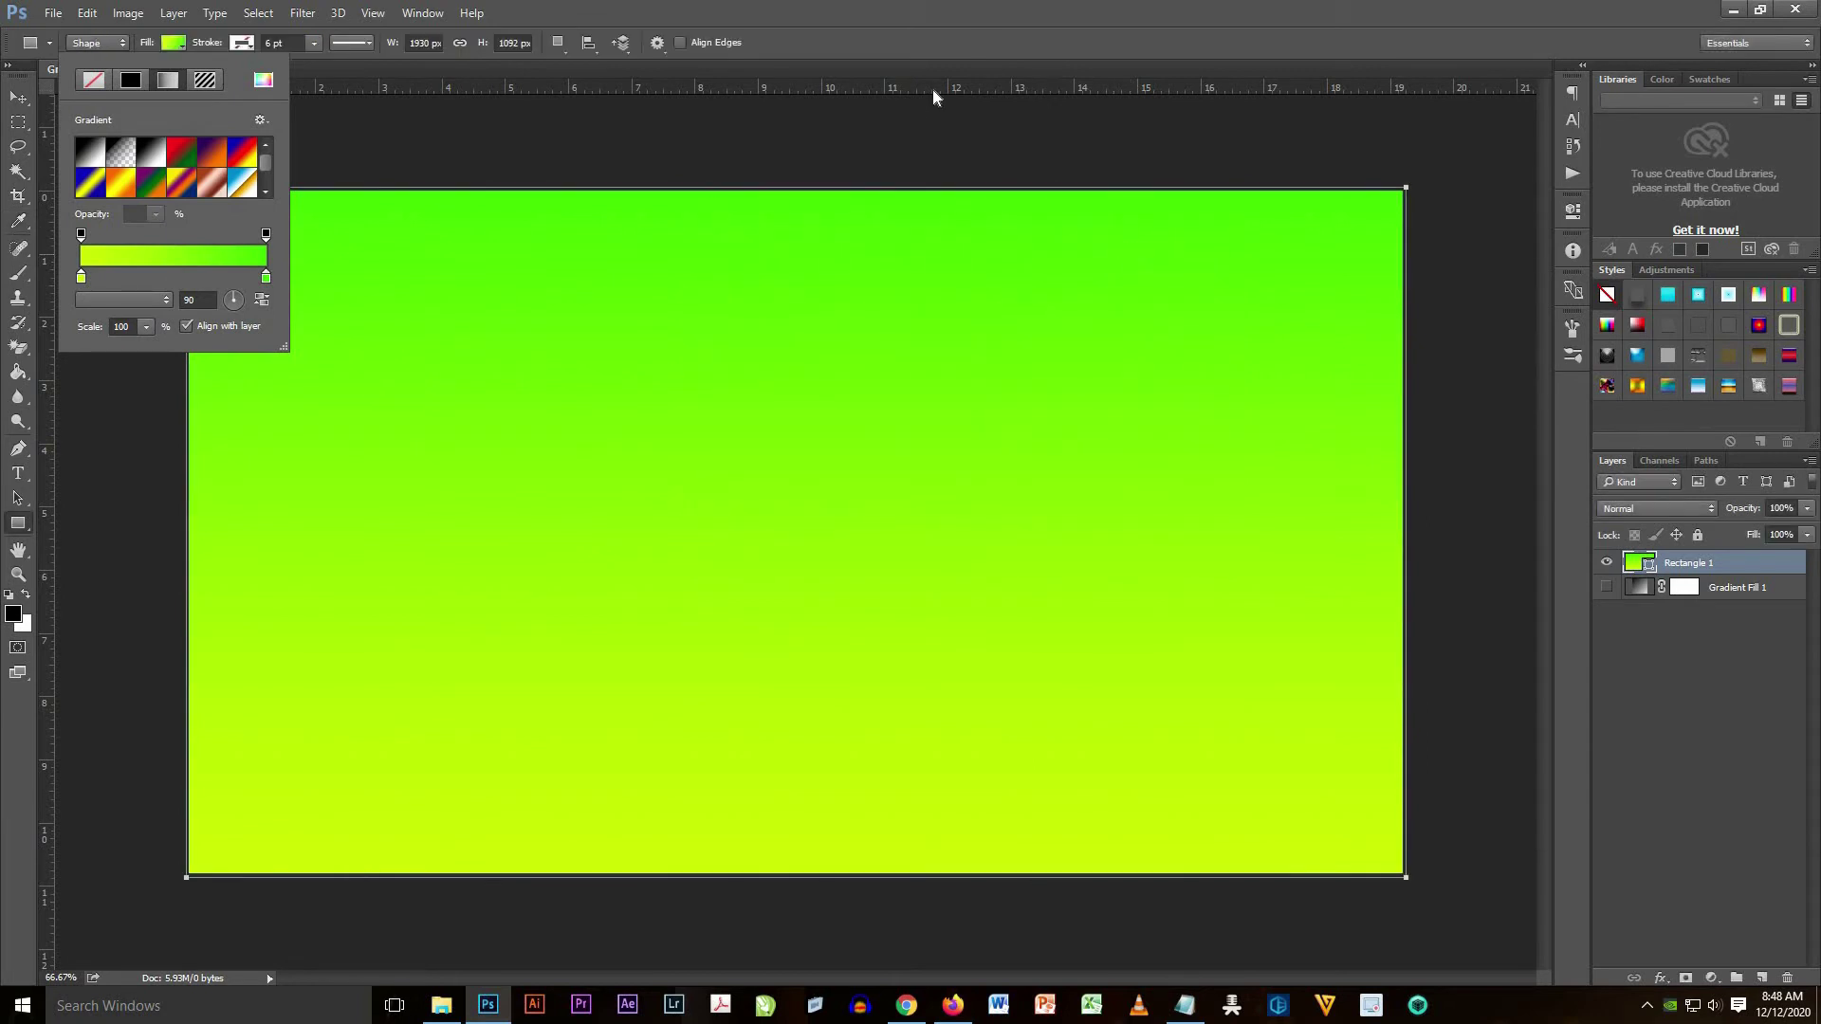
- Toggle Rectangle 1 and Gradient Fill 1 visibility to compare the two backgrounds
left_click(1607, 564)
left_click(1606, 565)
left_click(1607, 588)
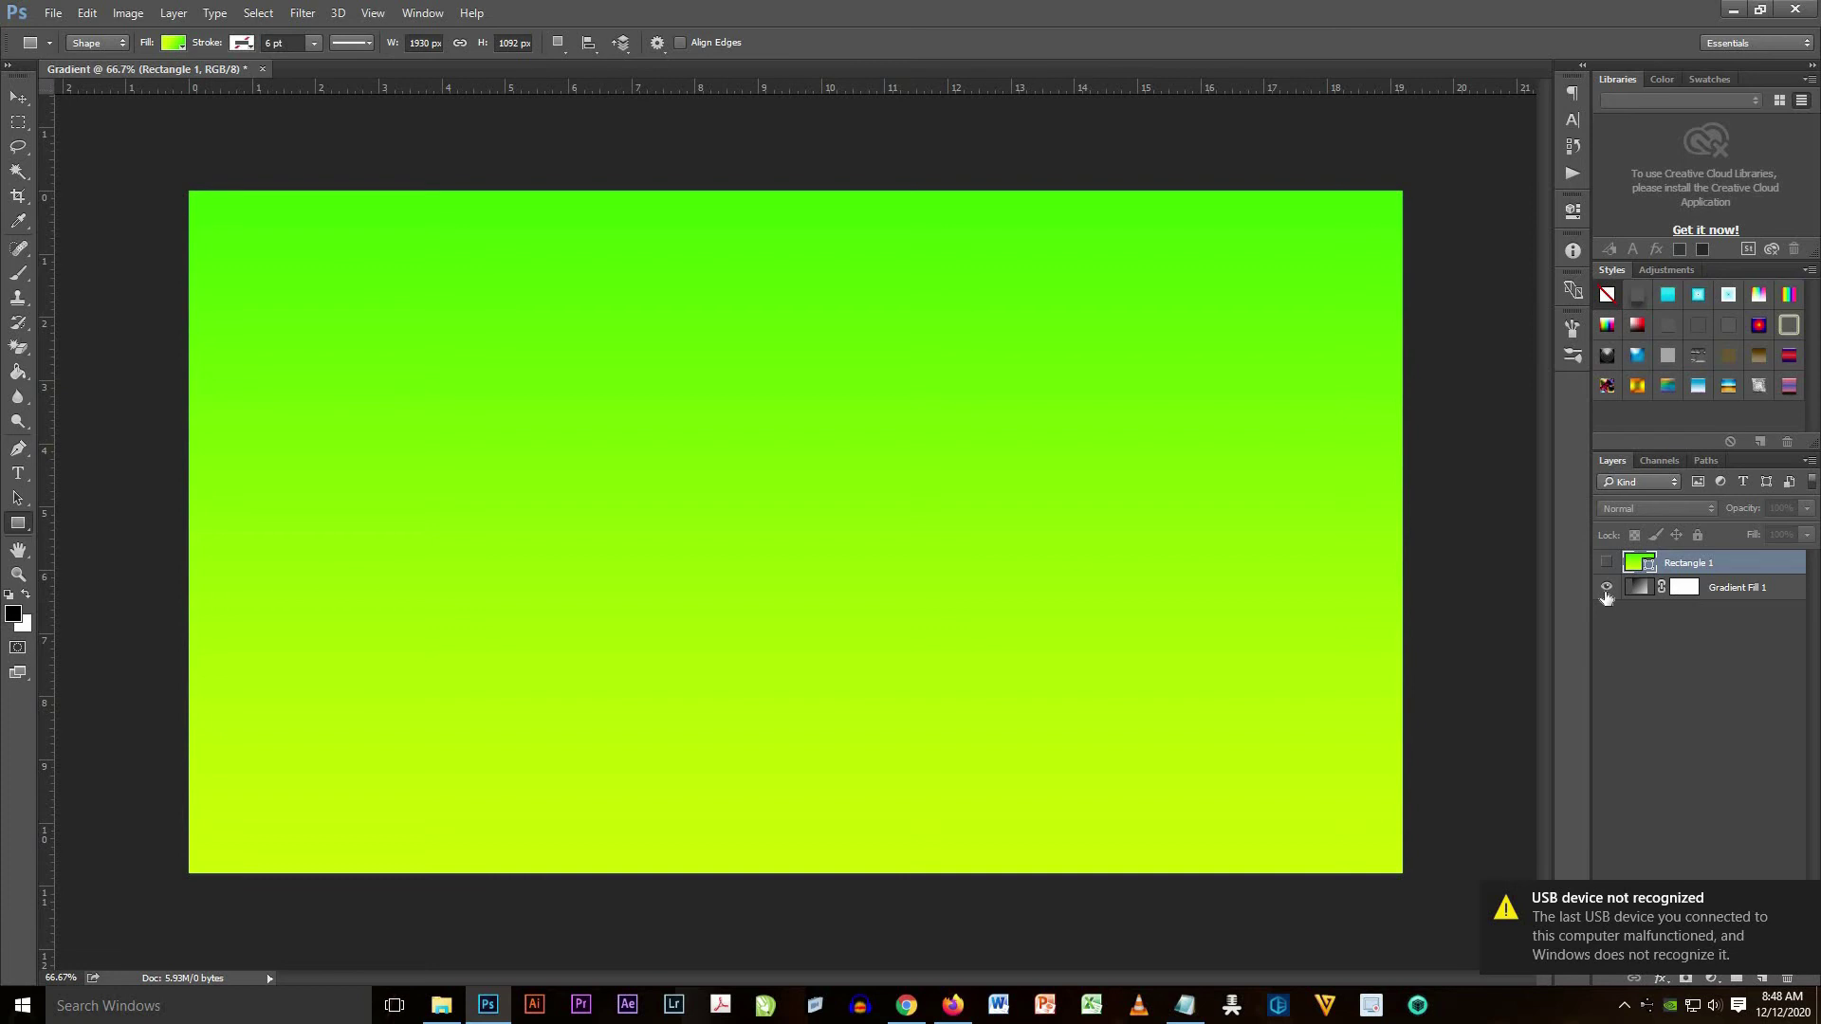
left_click(1607, 588)
left_click(1607, 564)
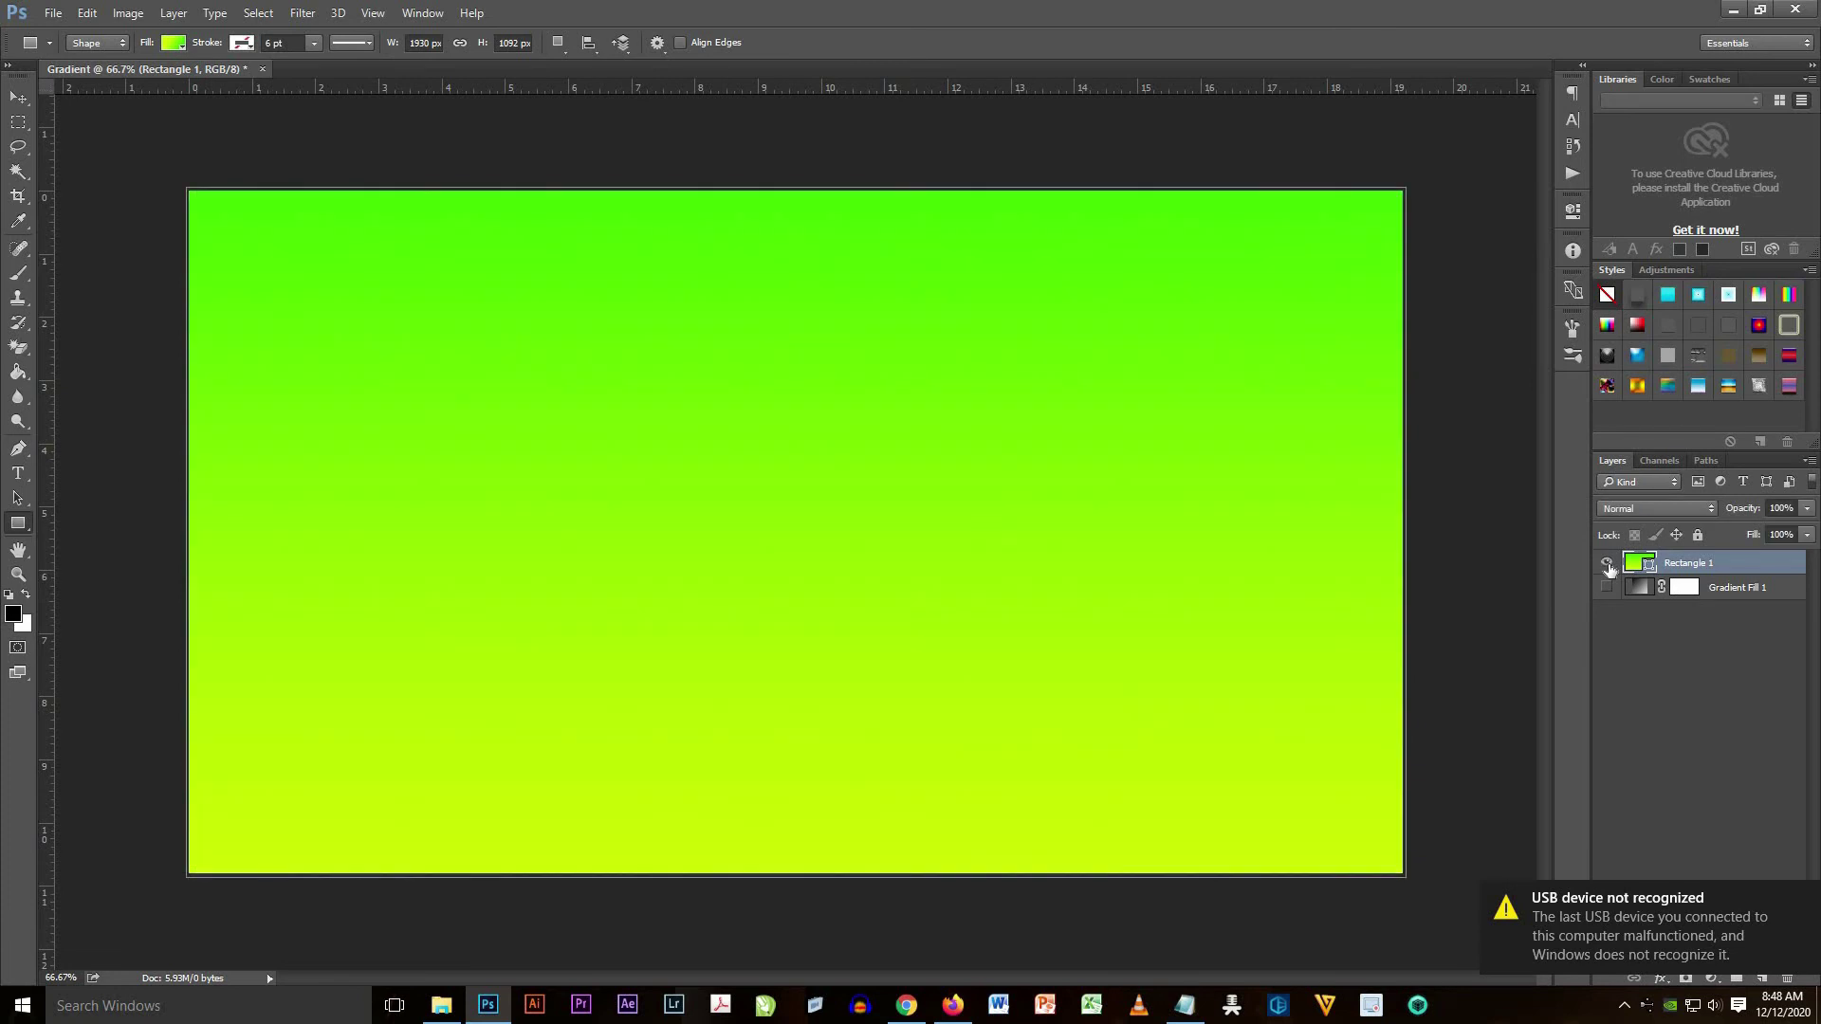
left_click(1607, 565)
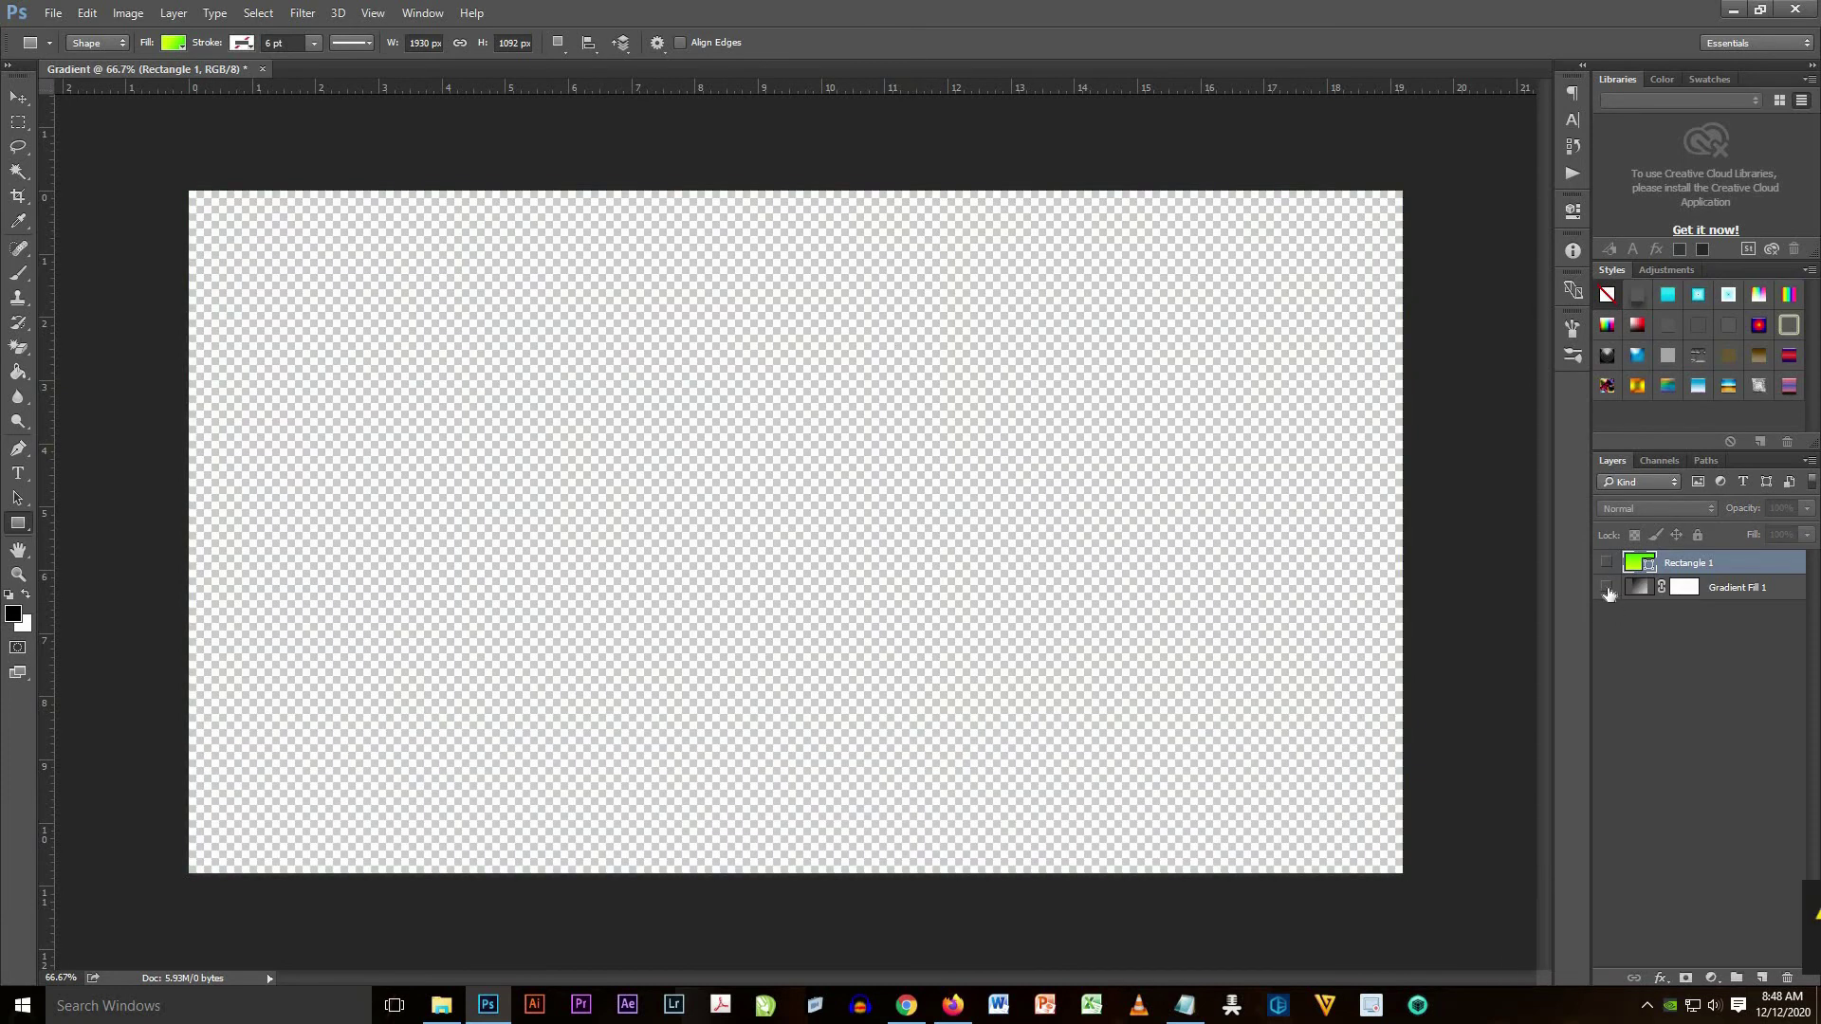
left_click(1606, 588)
left_click(1607, 564)
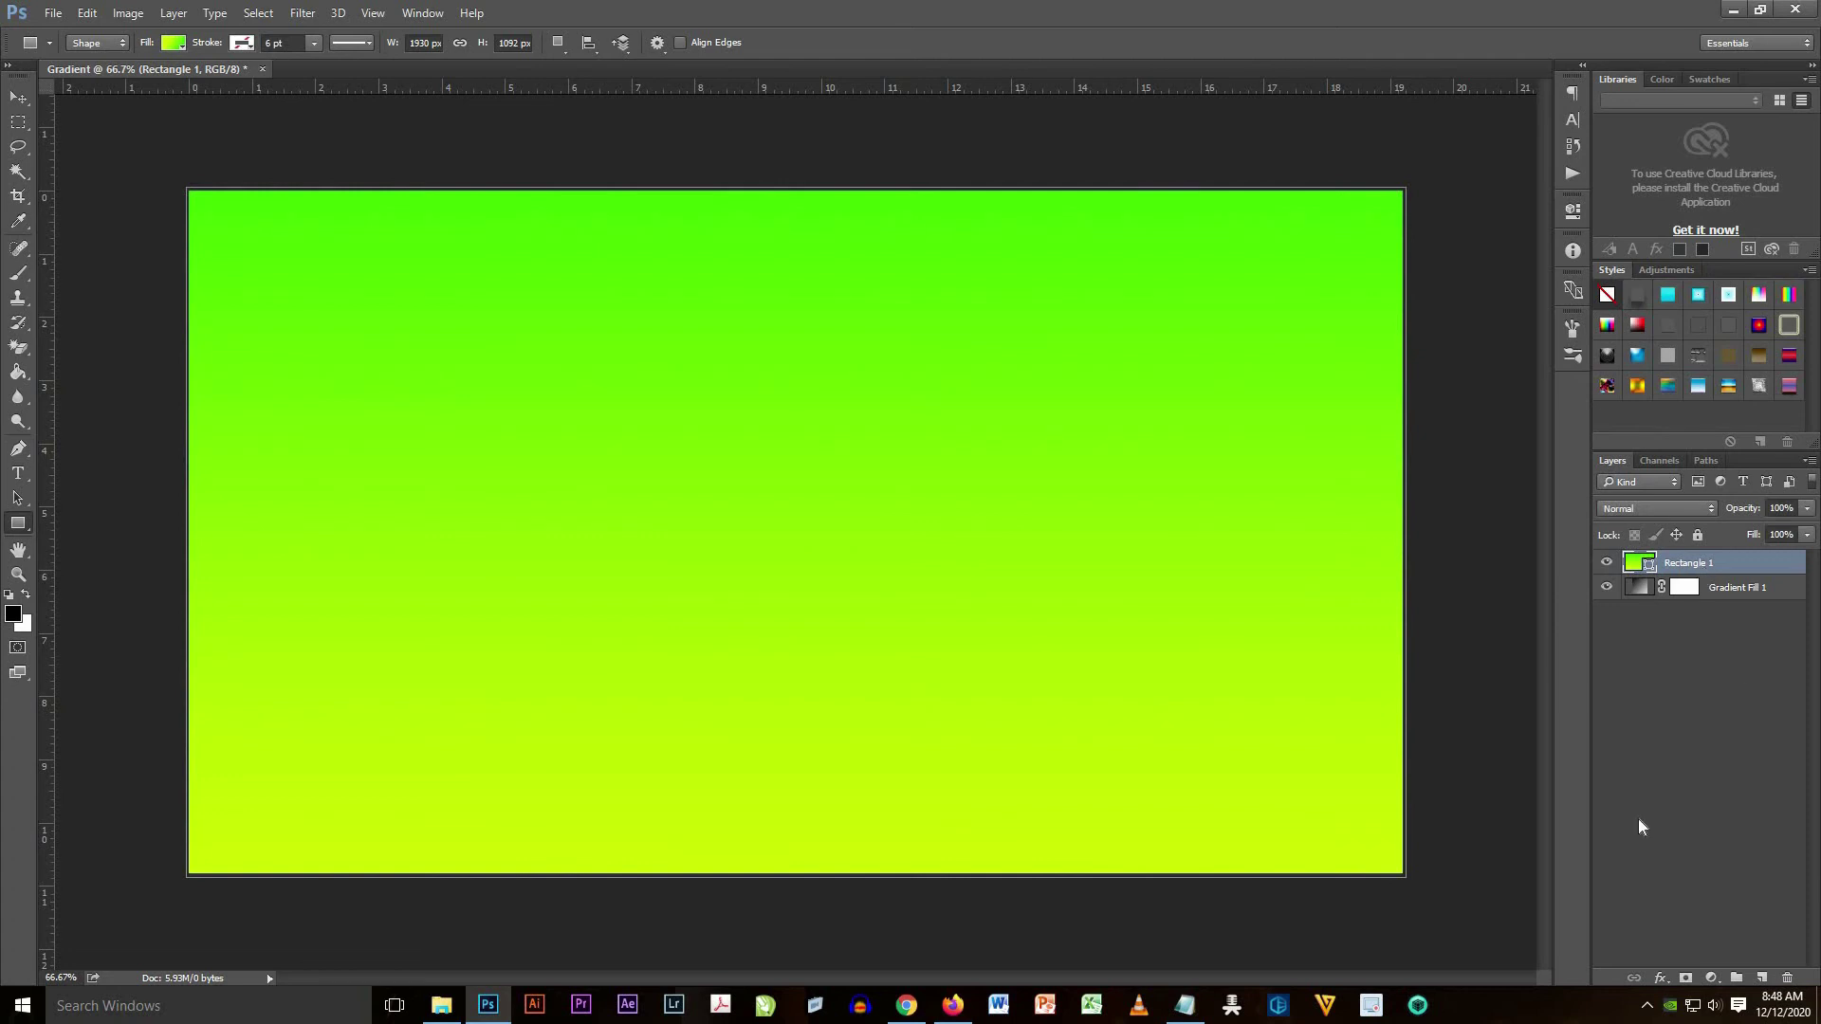
- Turn Gradient Fill 1 off, leaving Rectangle 1's green-to-yellow gradient as the background
left_click(16, 474)
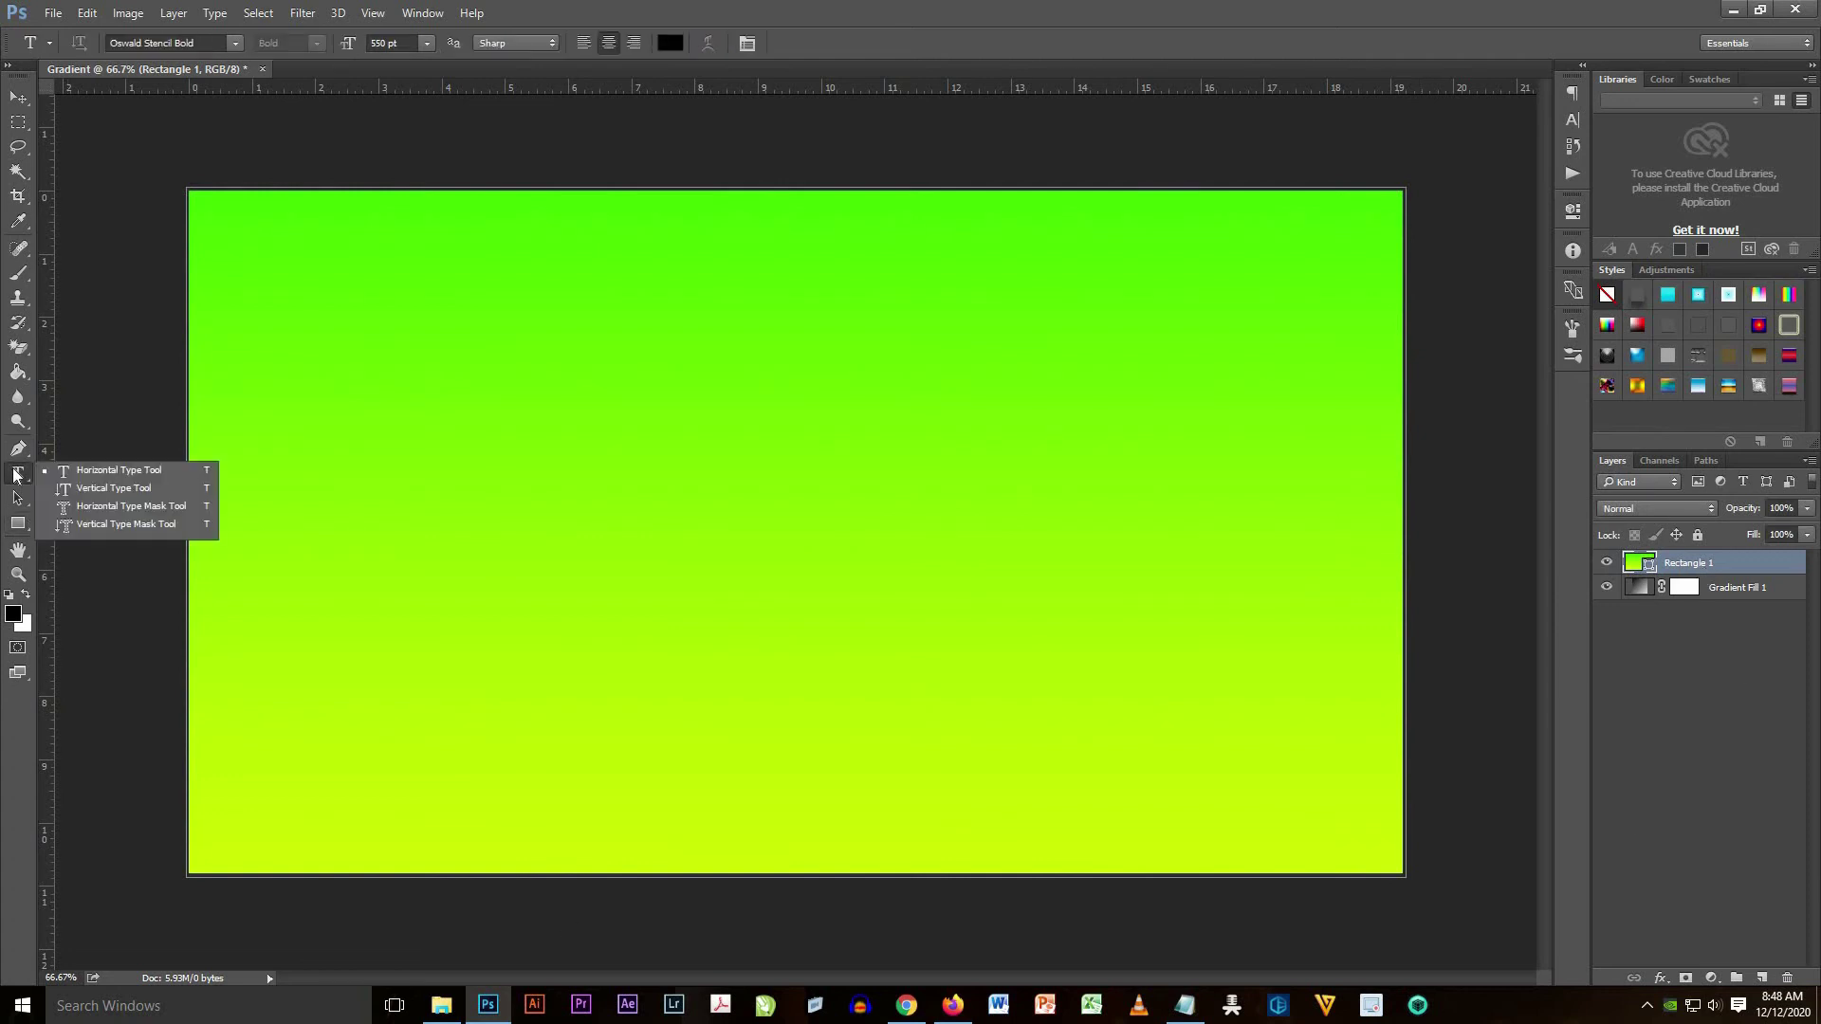
left_click(1759, 567)
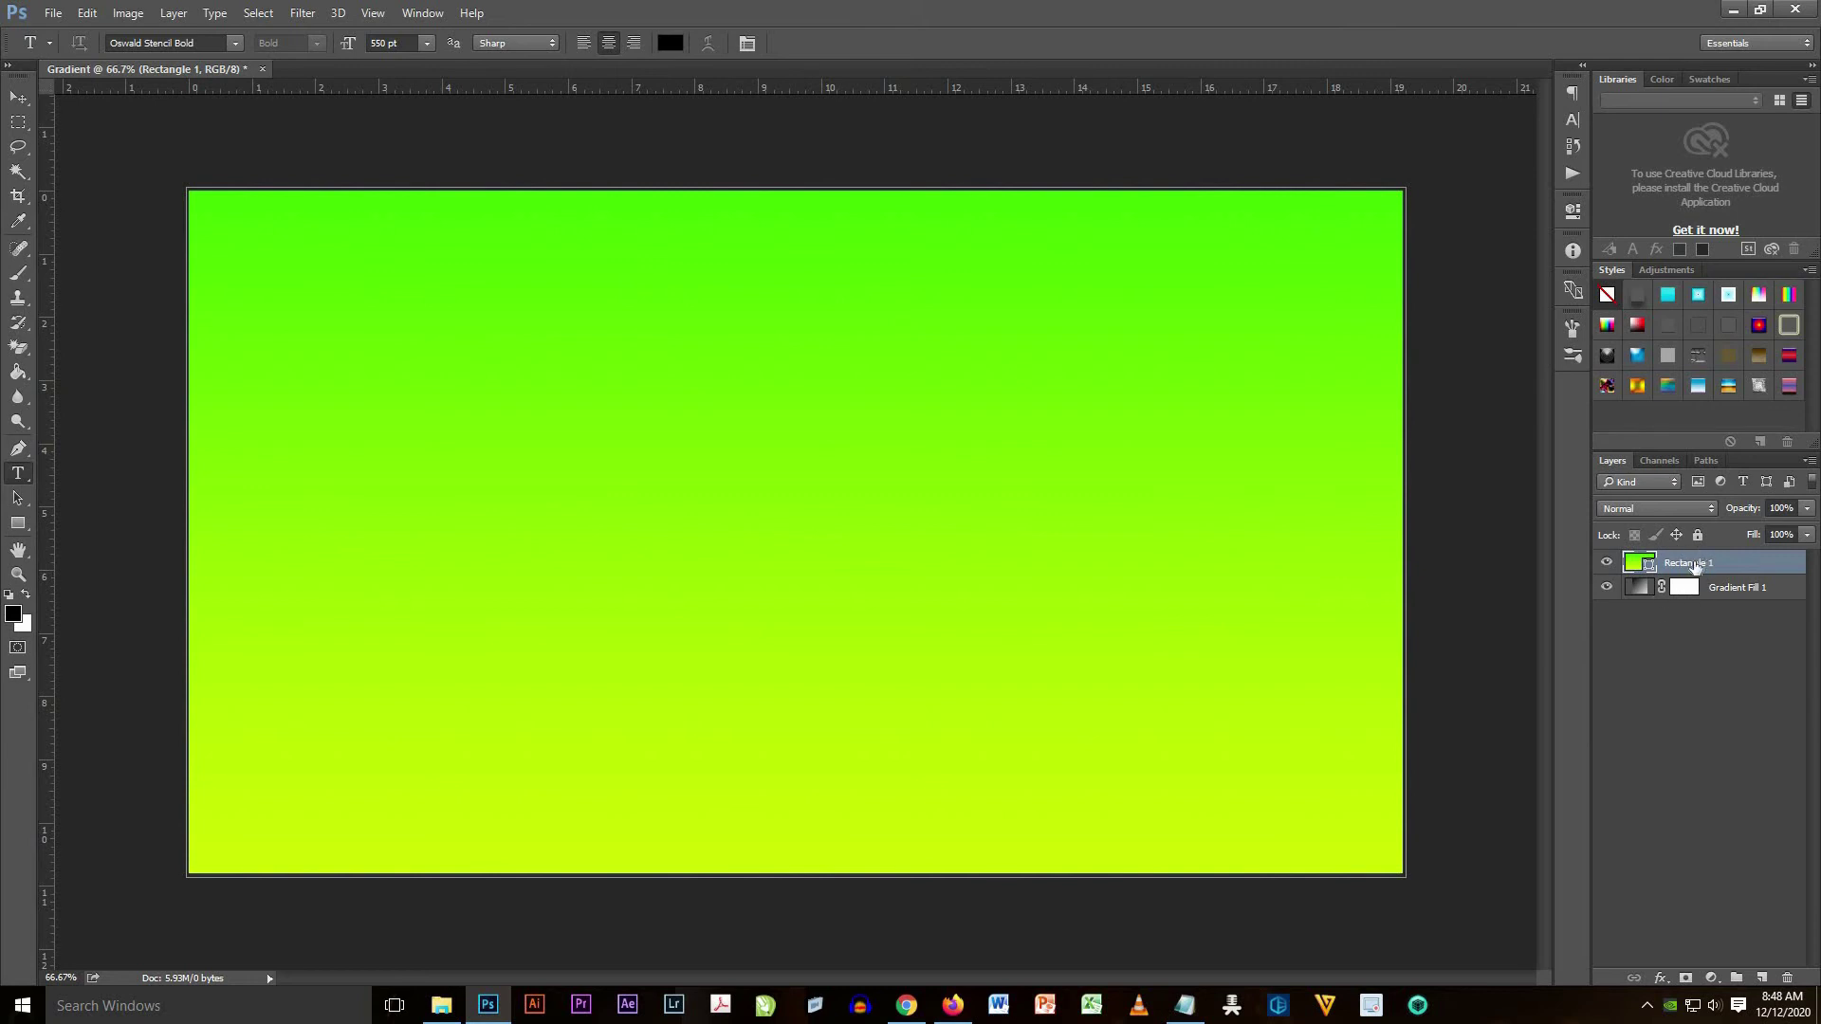
left_click_drag(1606, 563, 1612, 579)
left_click(1610, 572)
left_click(1607, 567)
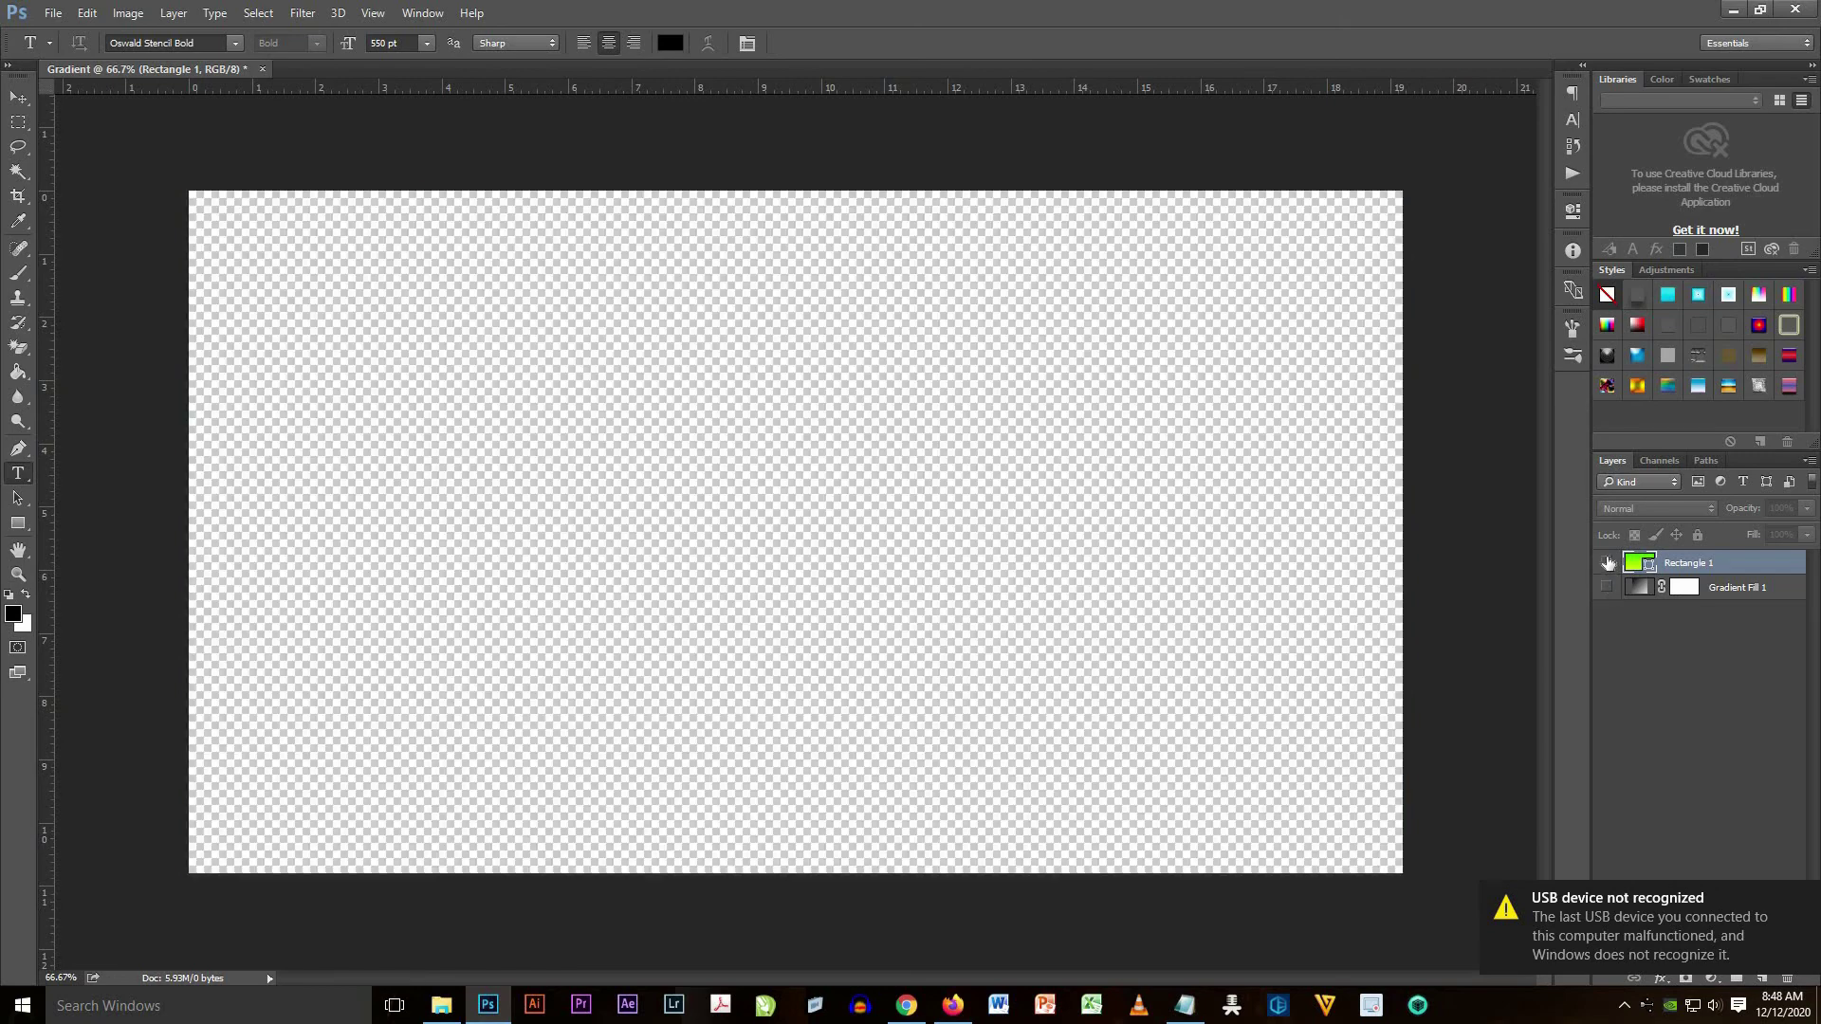
left_click(1606, 563)
key("ctrl+comma")
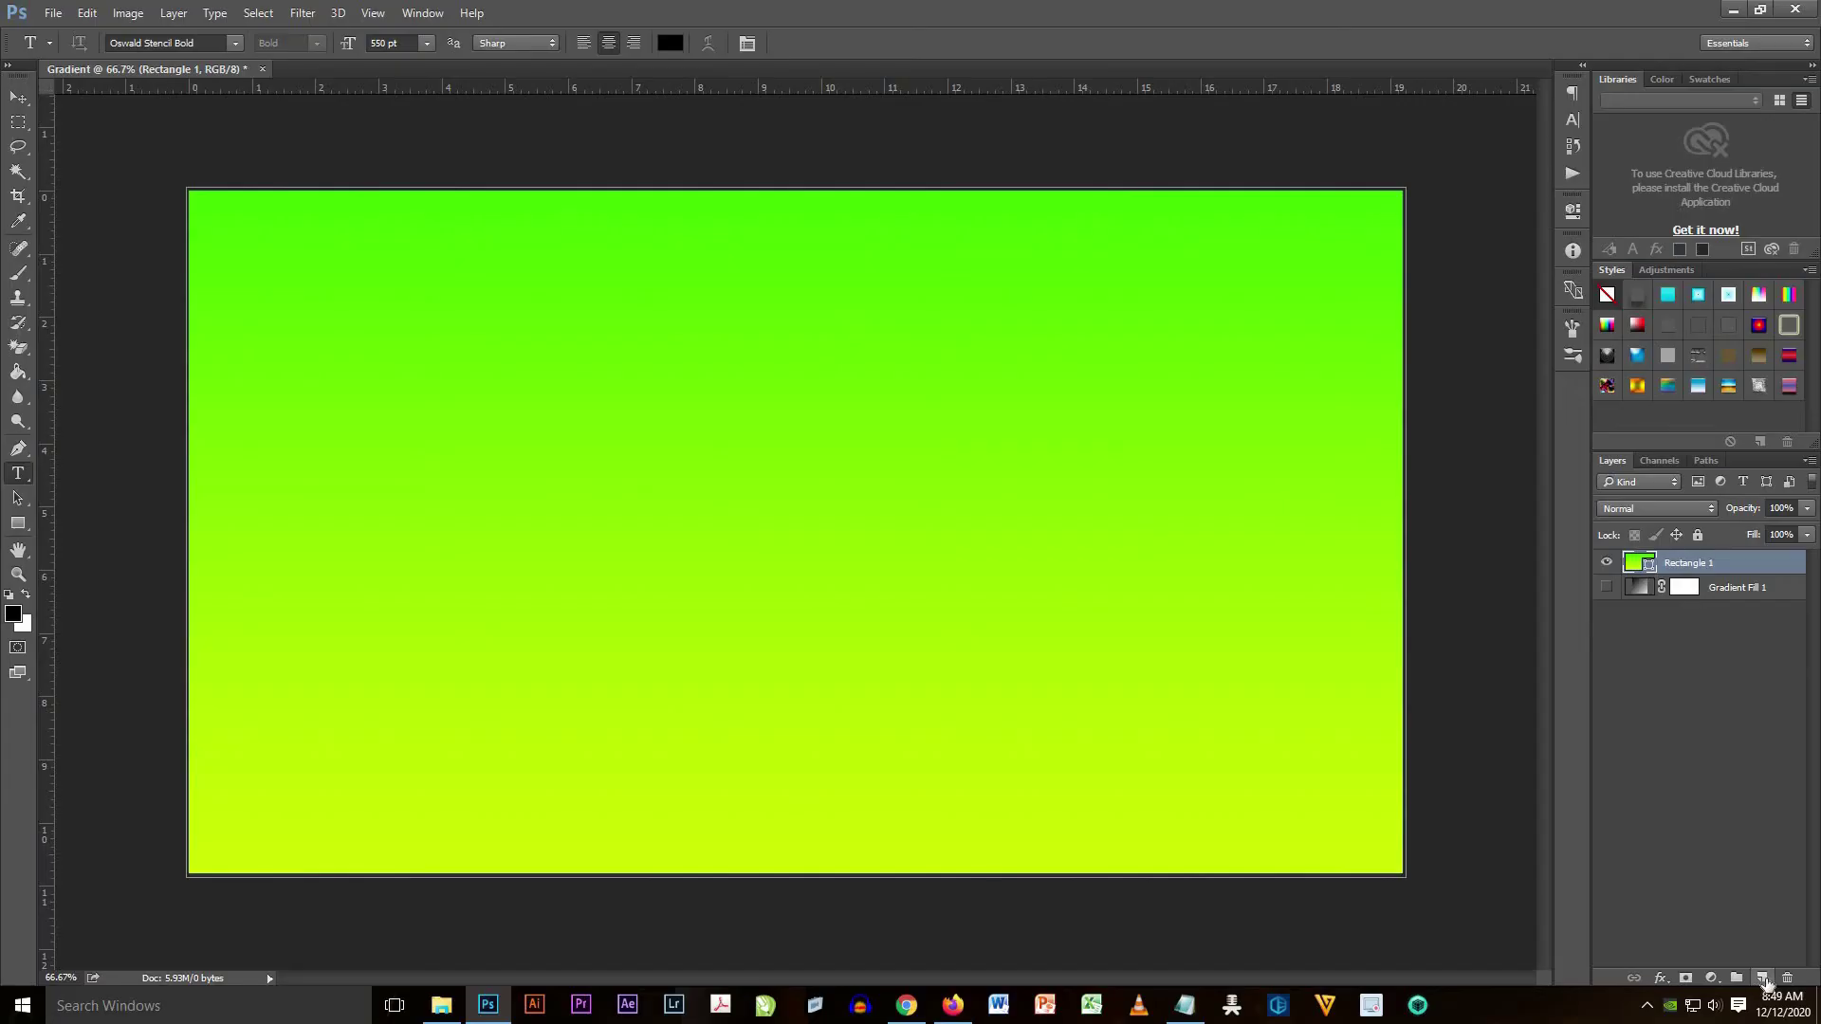
- On a new layer, type GRADIENT mid-canvas in black stencil type at 72 pt
left_click(1762, 978)
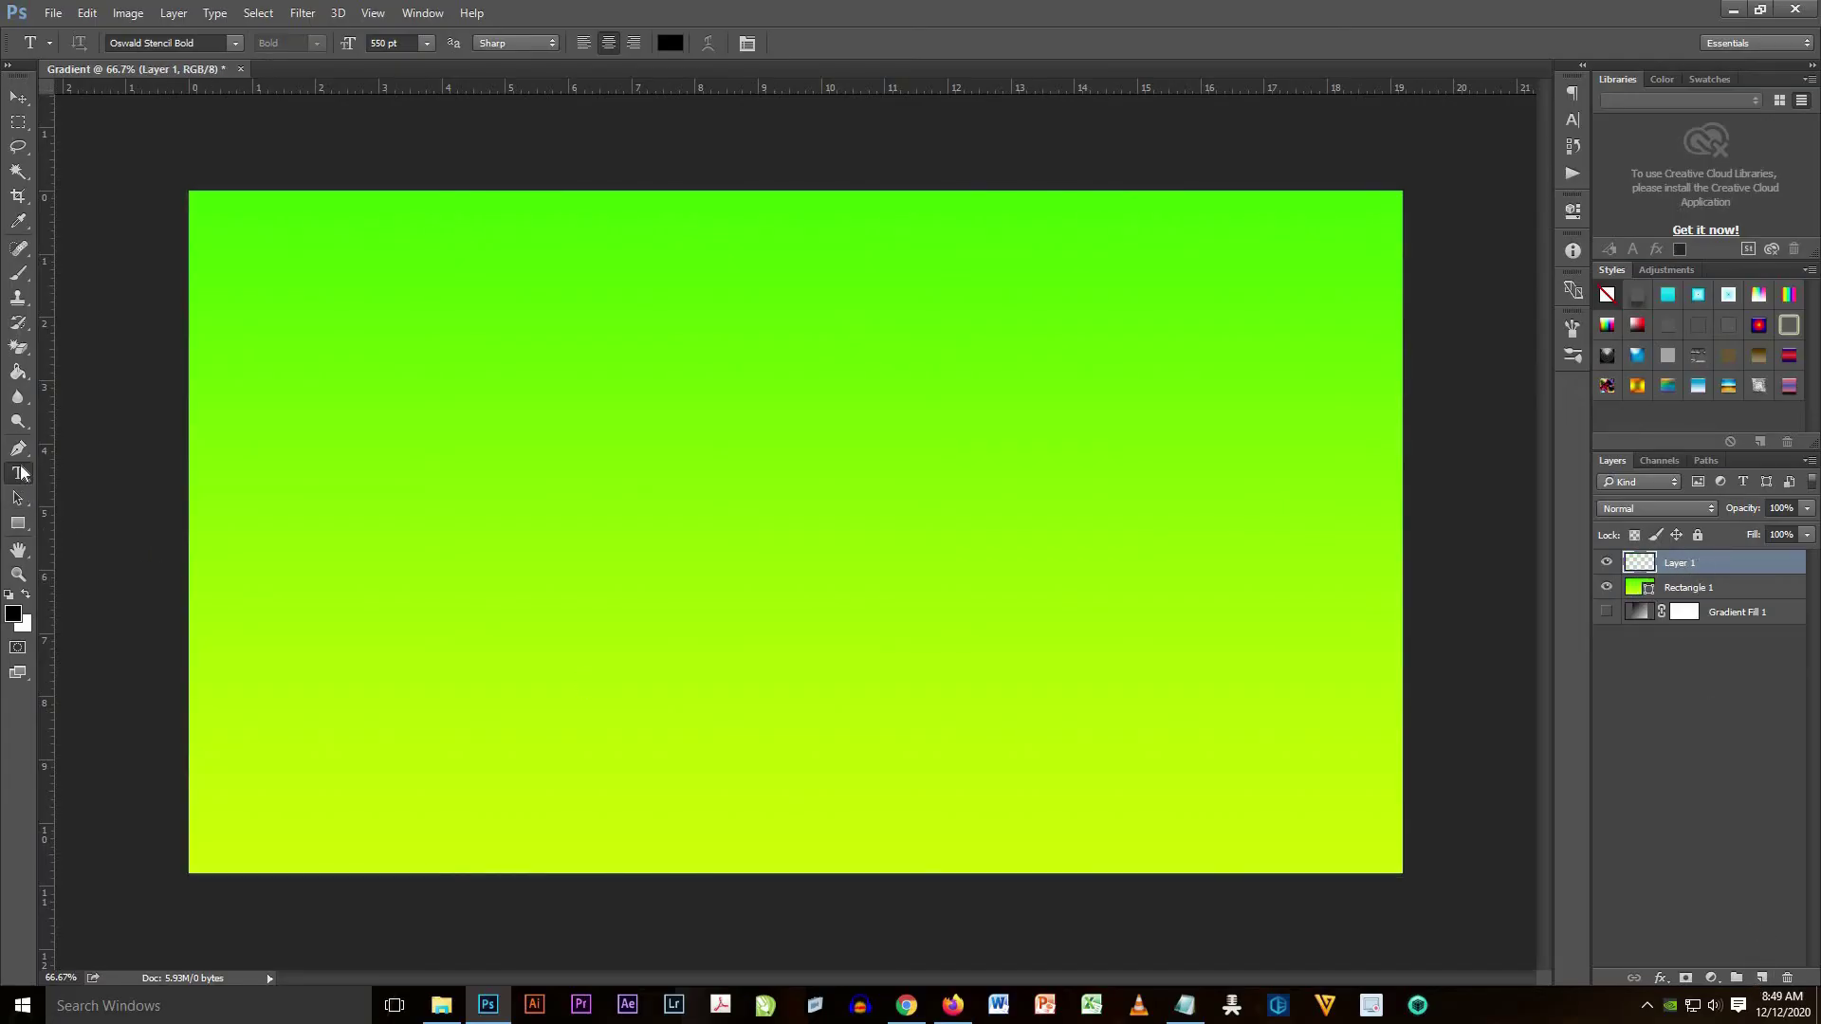
right_click(21, 474)
left_click(92, 474)
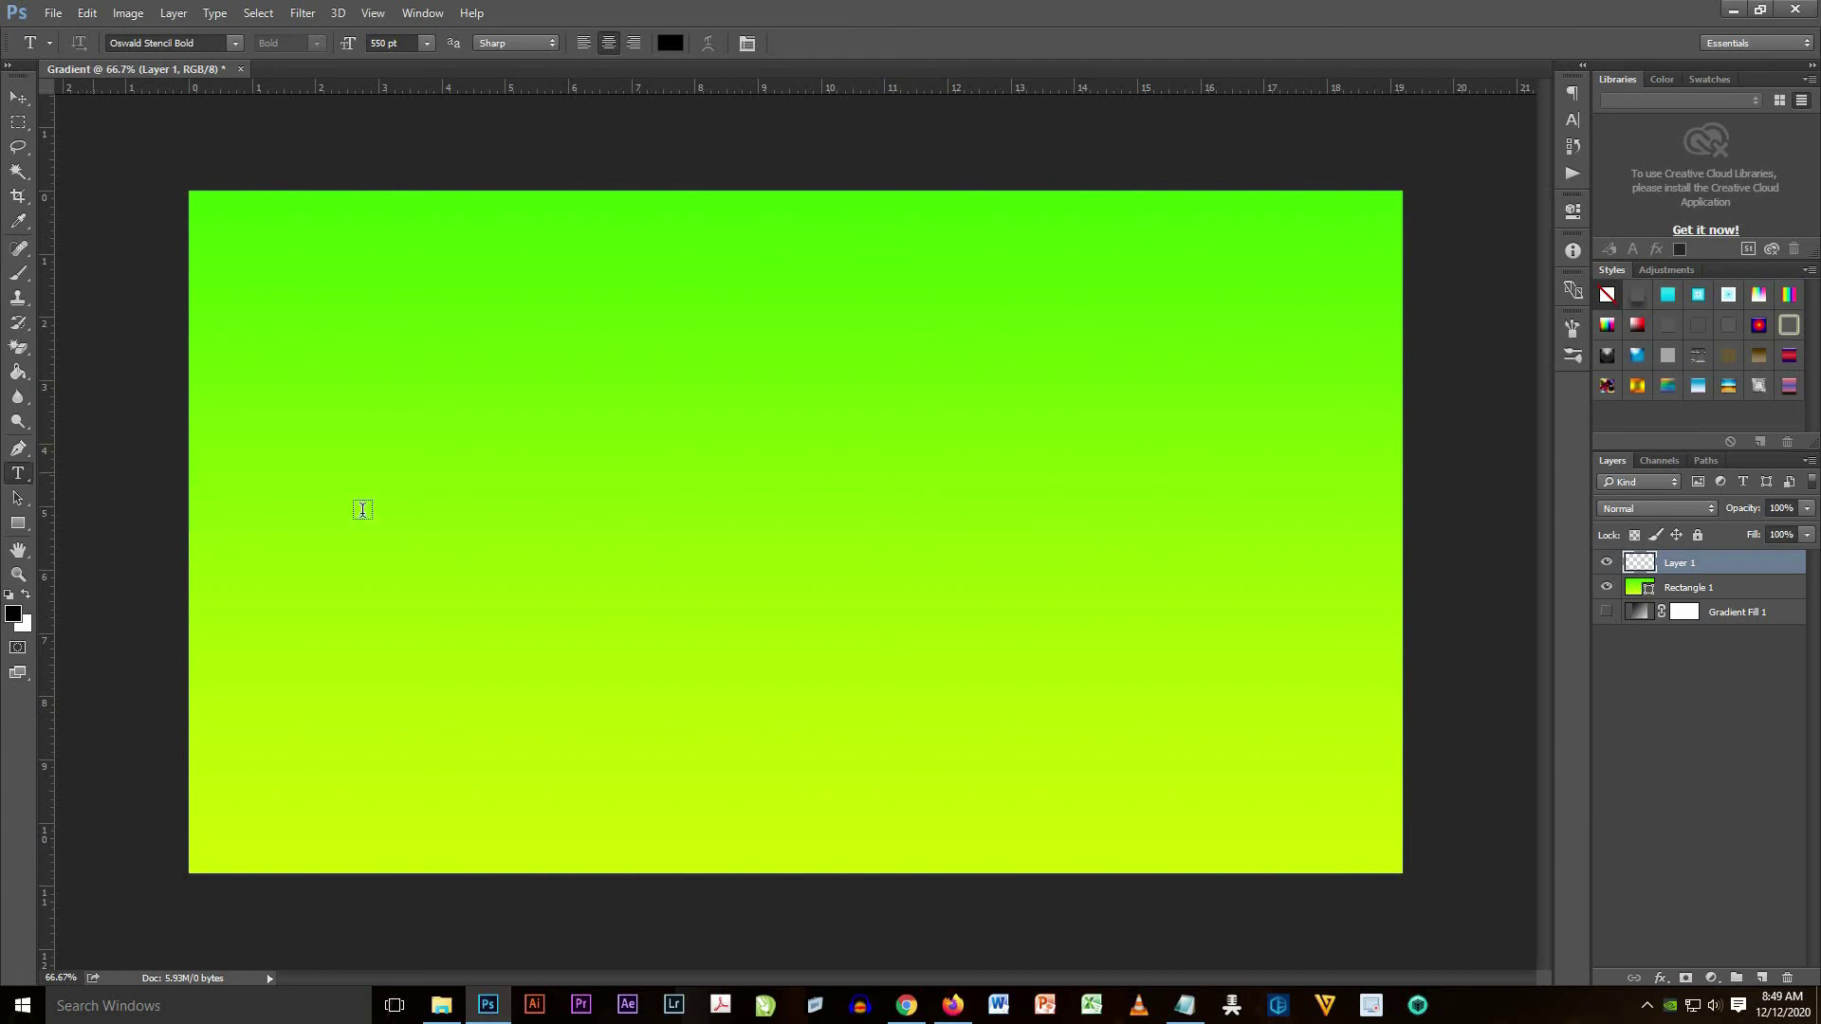
left_click(743, 464)
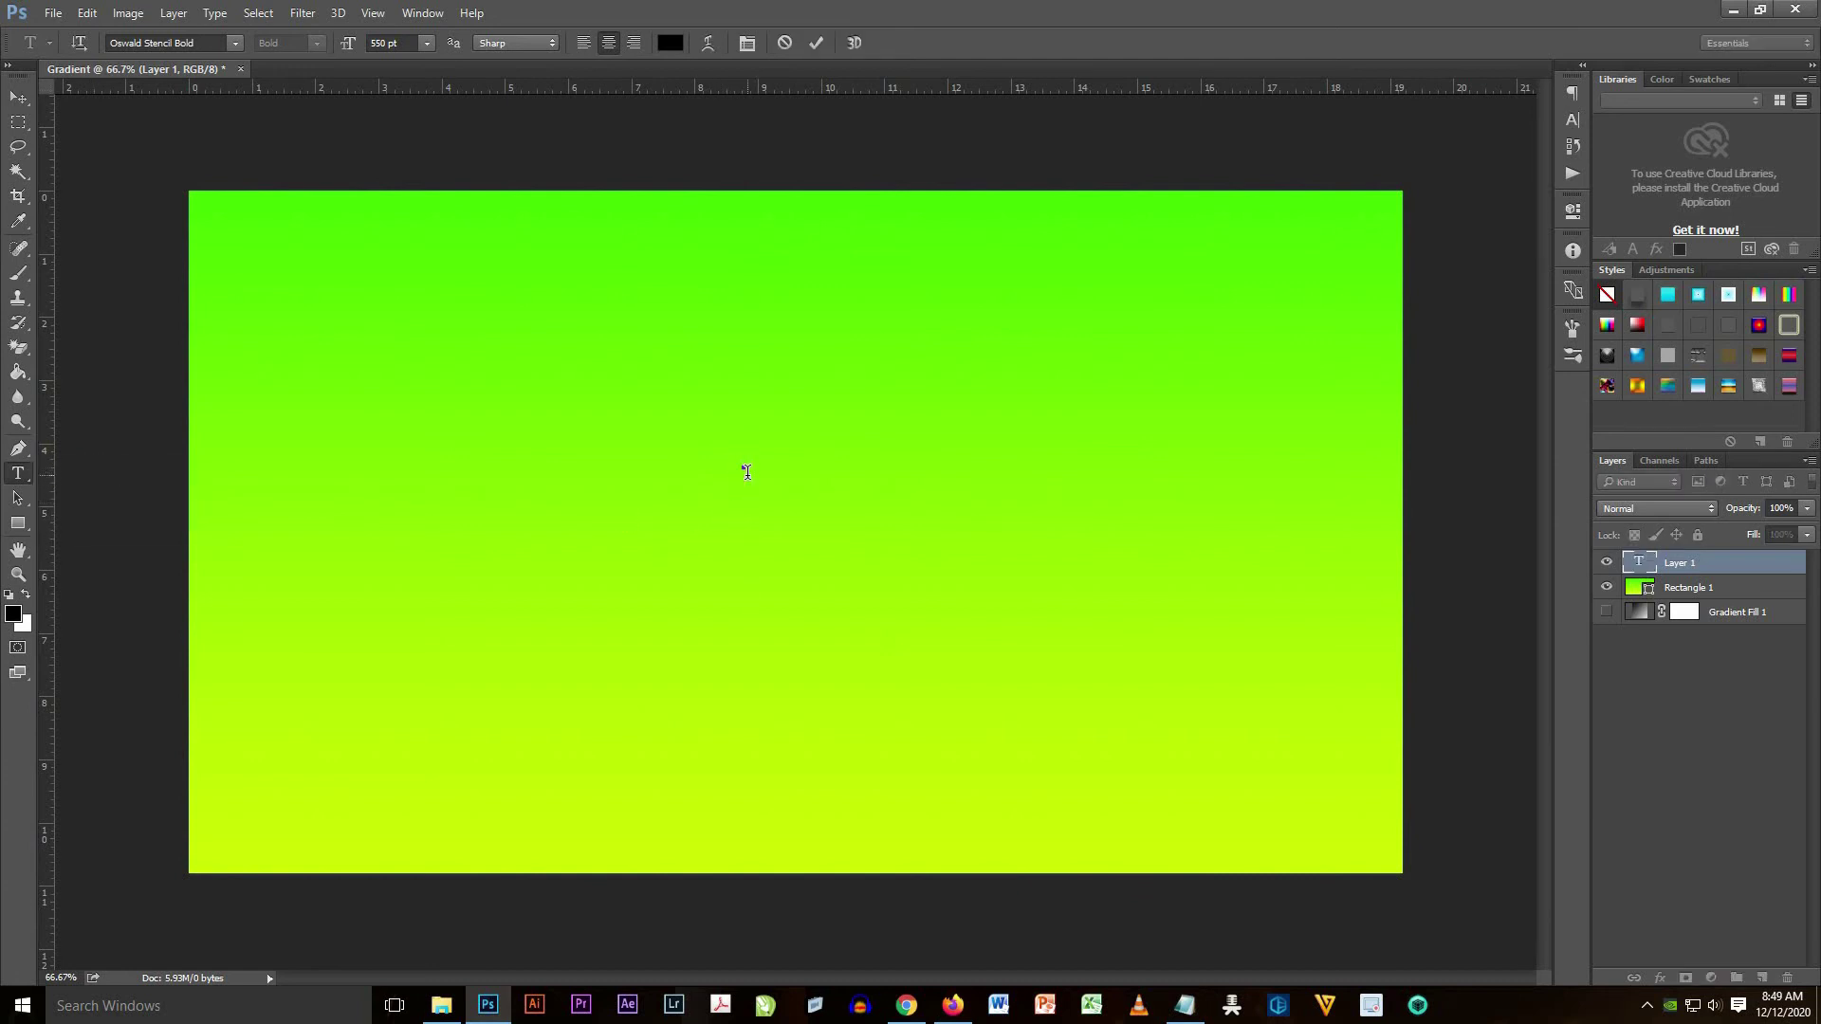
type("GRADI")
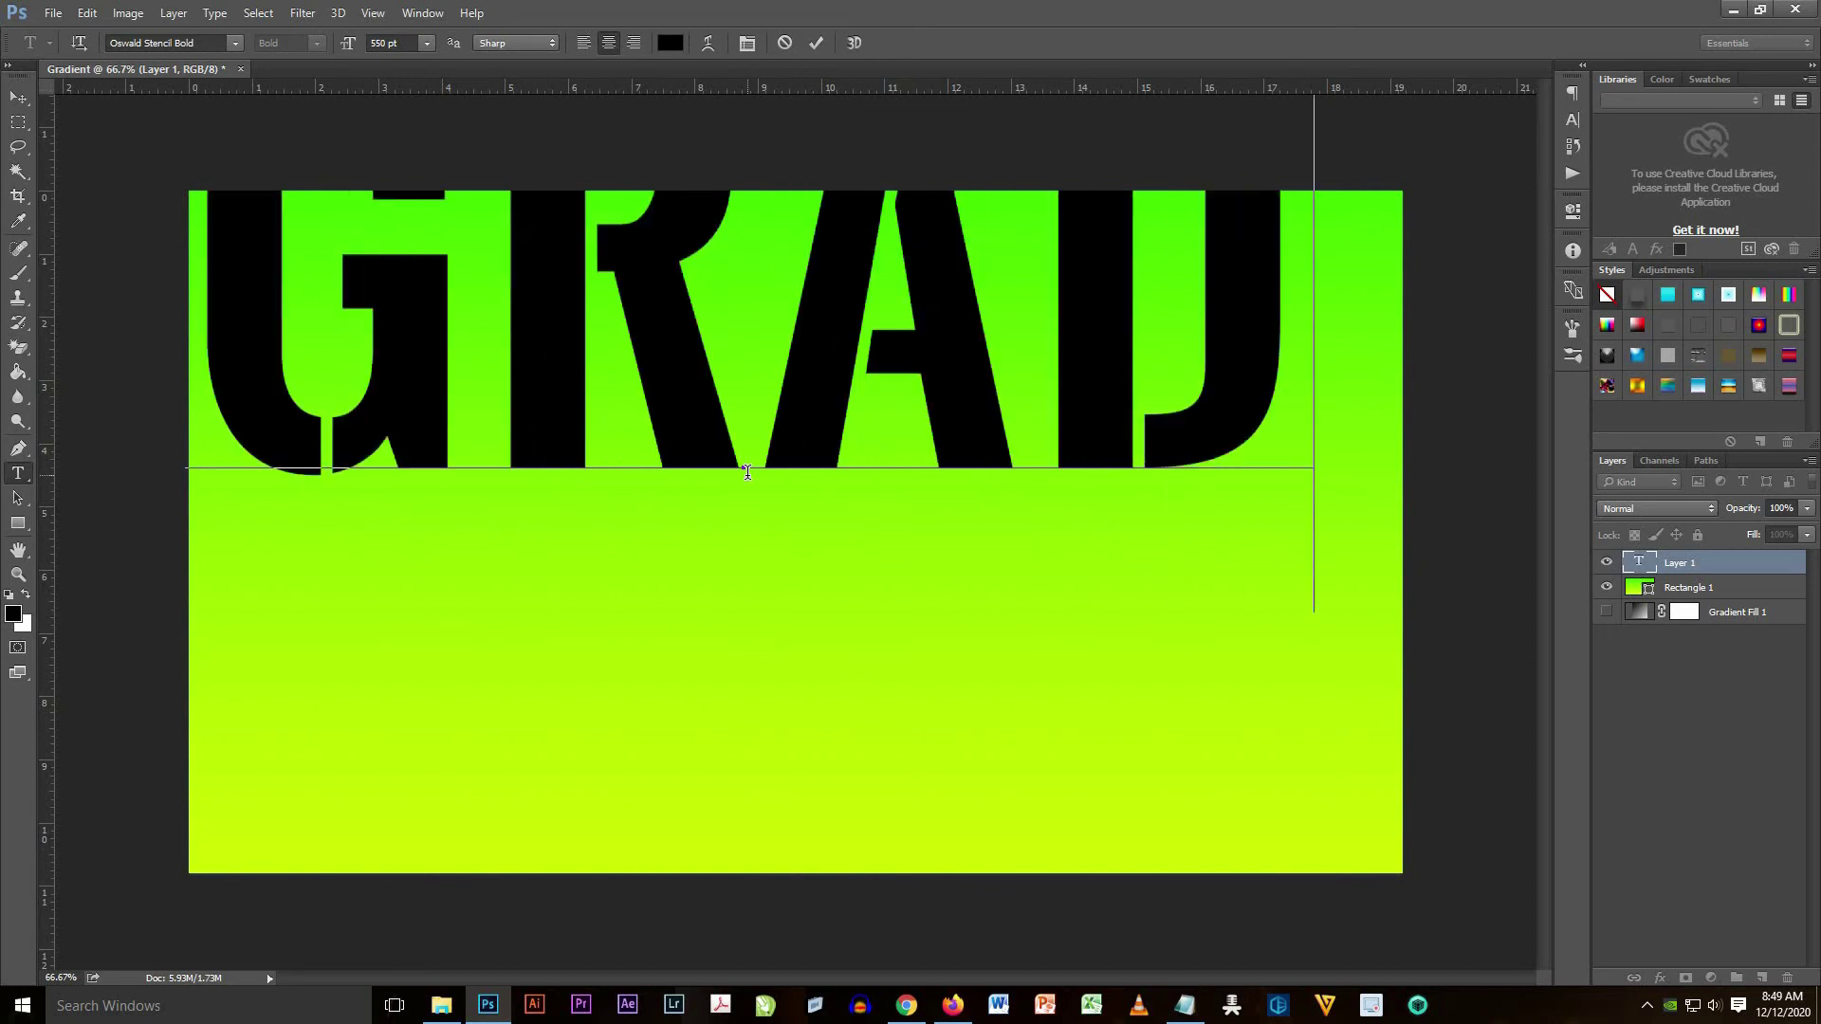
type("EN")
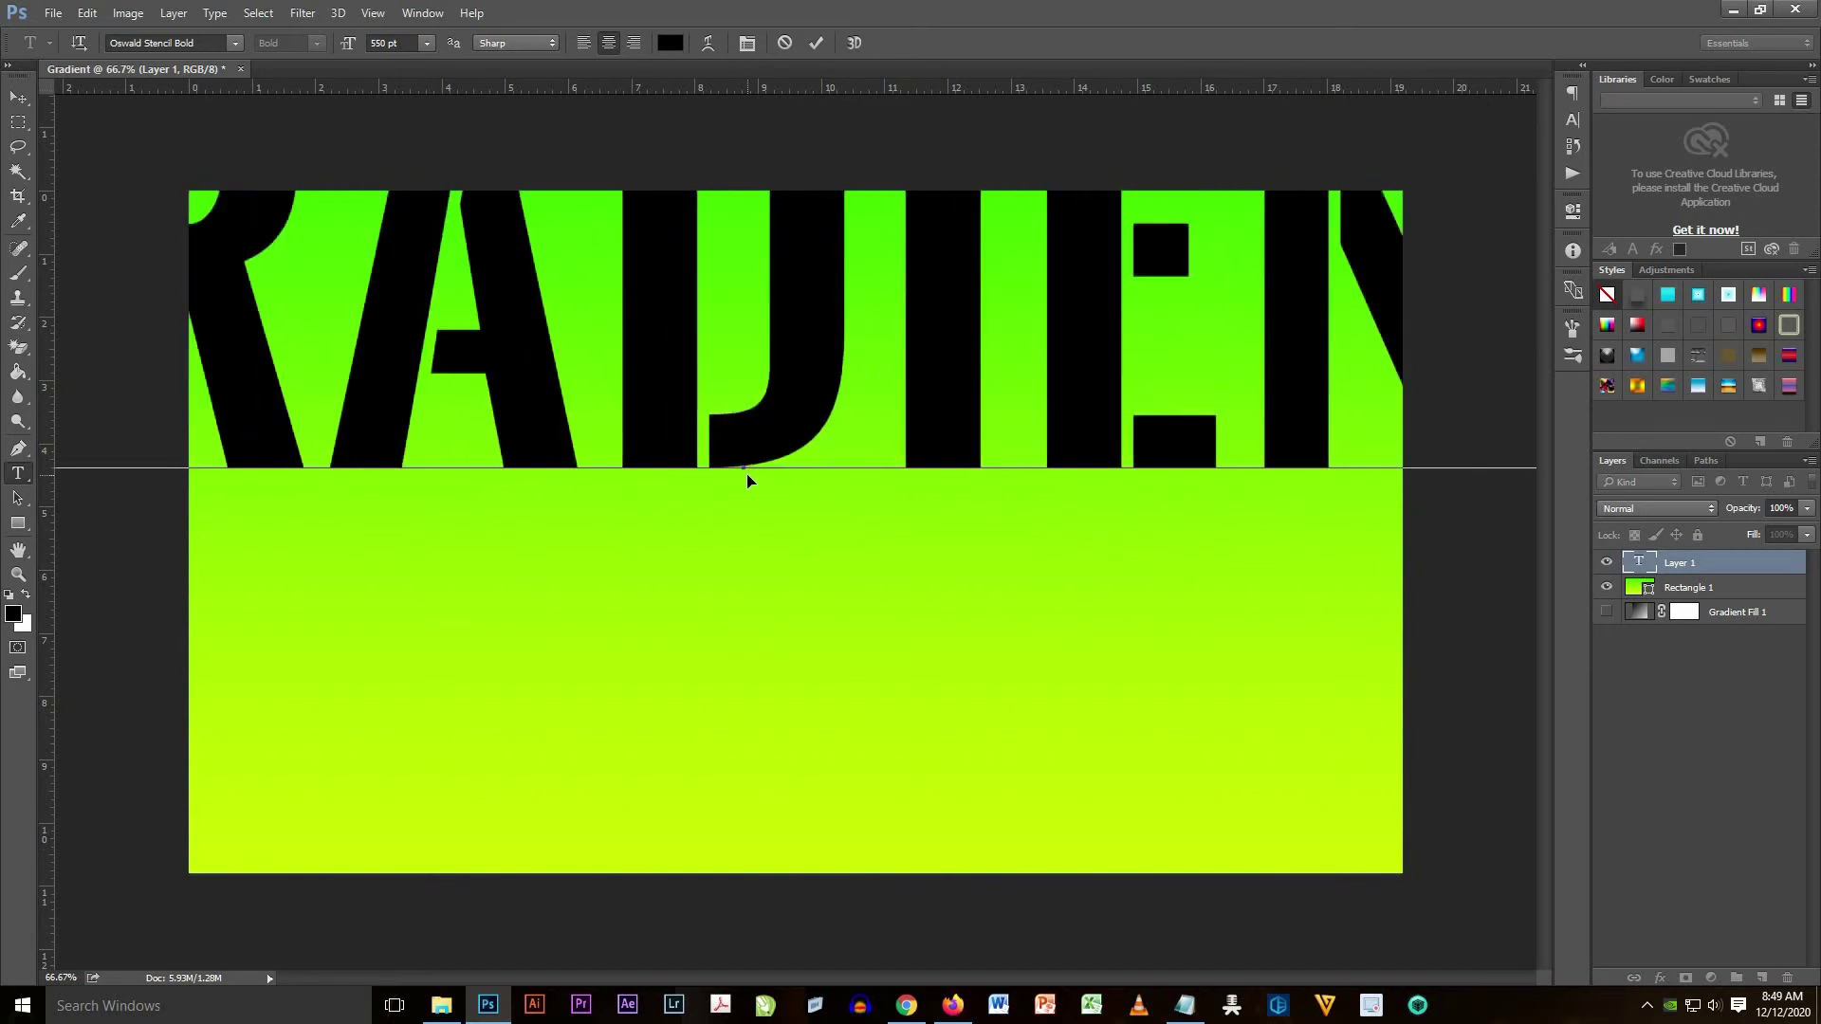
key("ctrl+a")
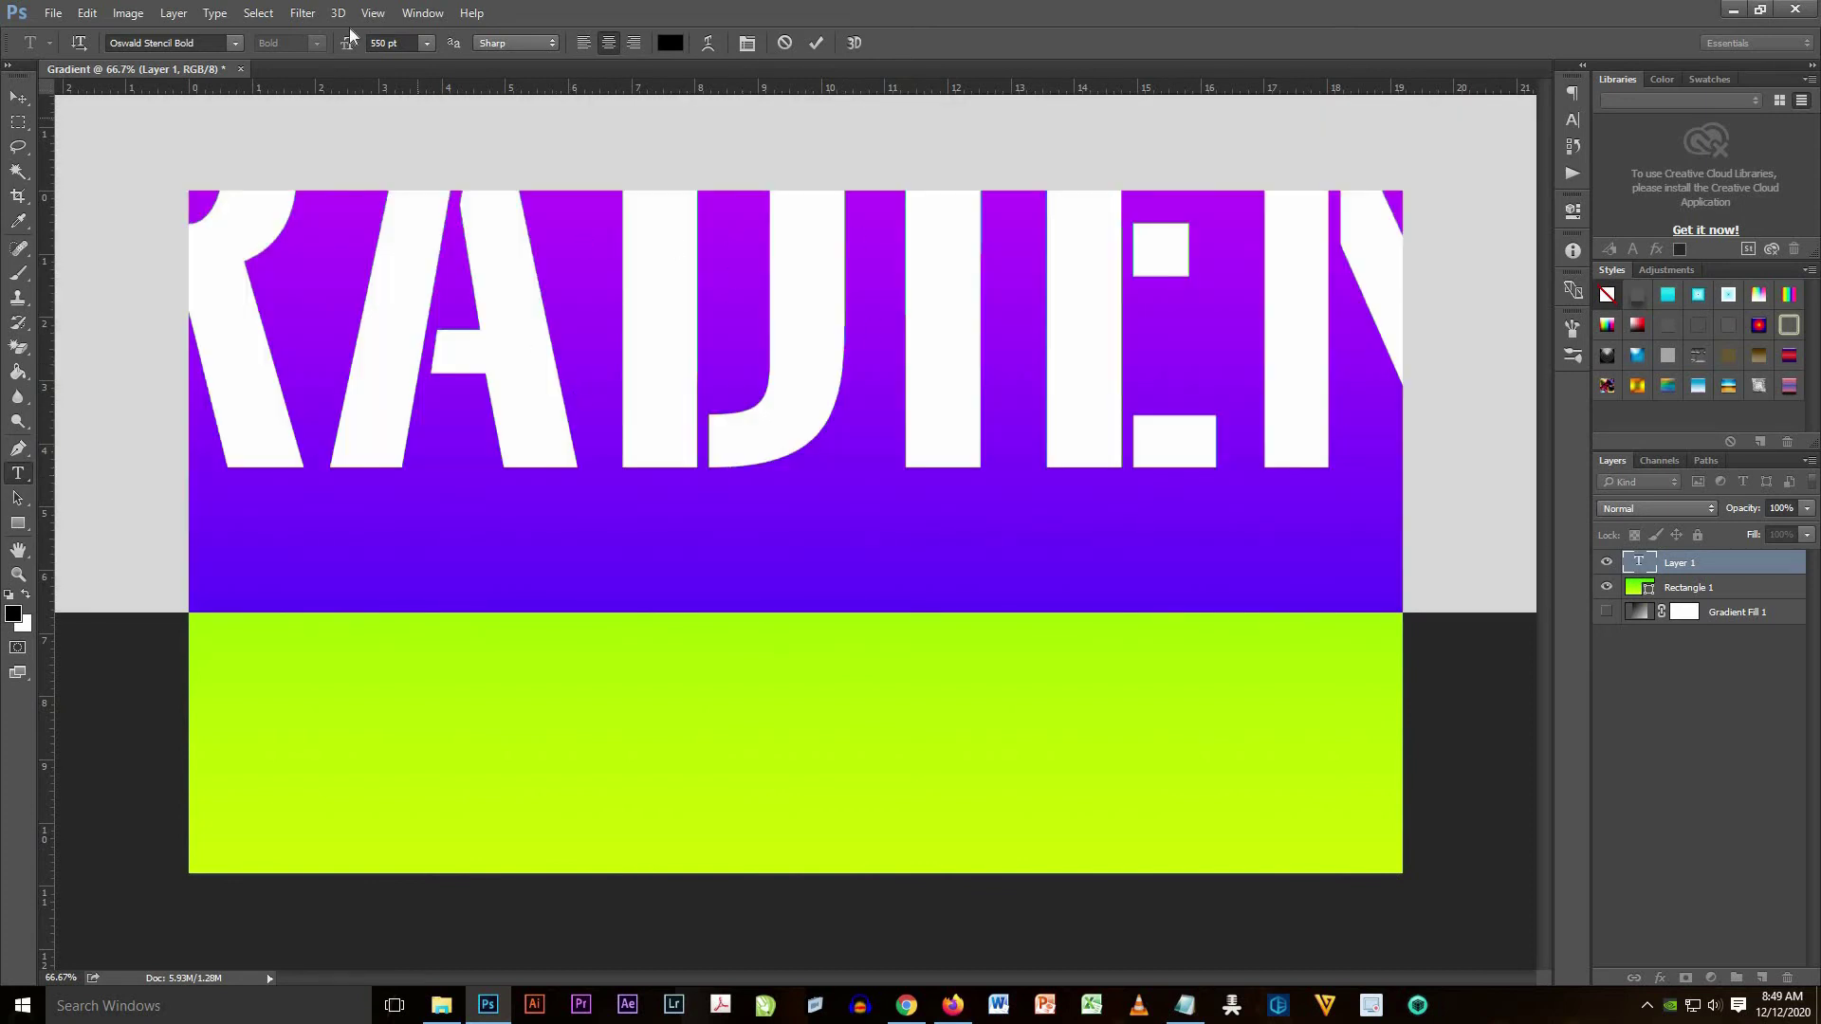
left_click(423, 49)
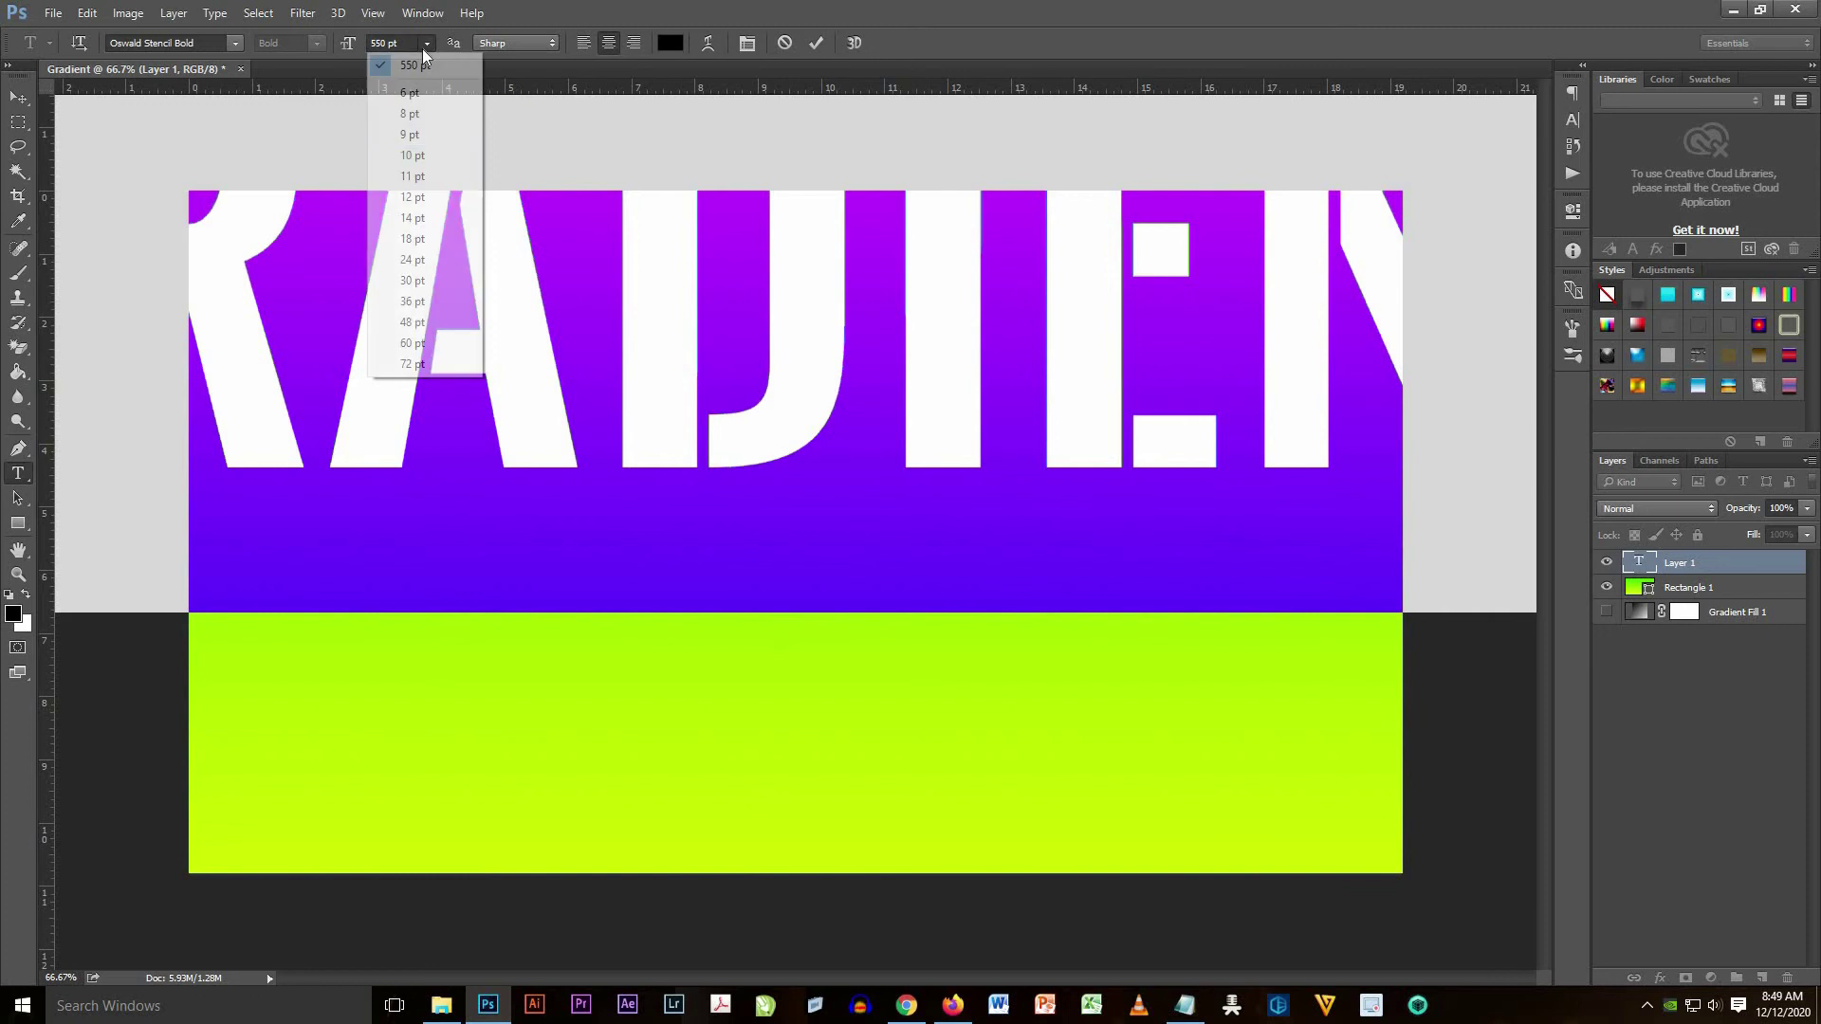
left_click(423, 375)
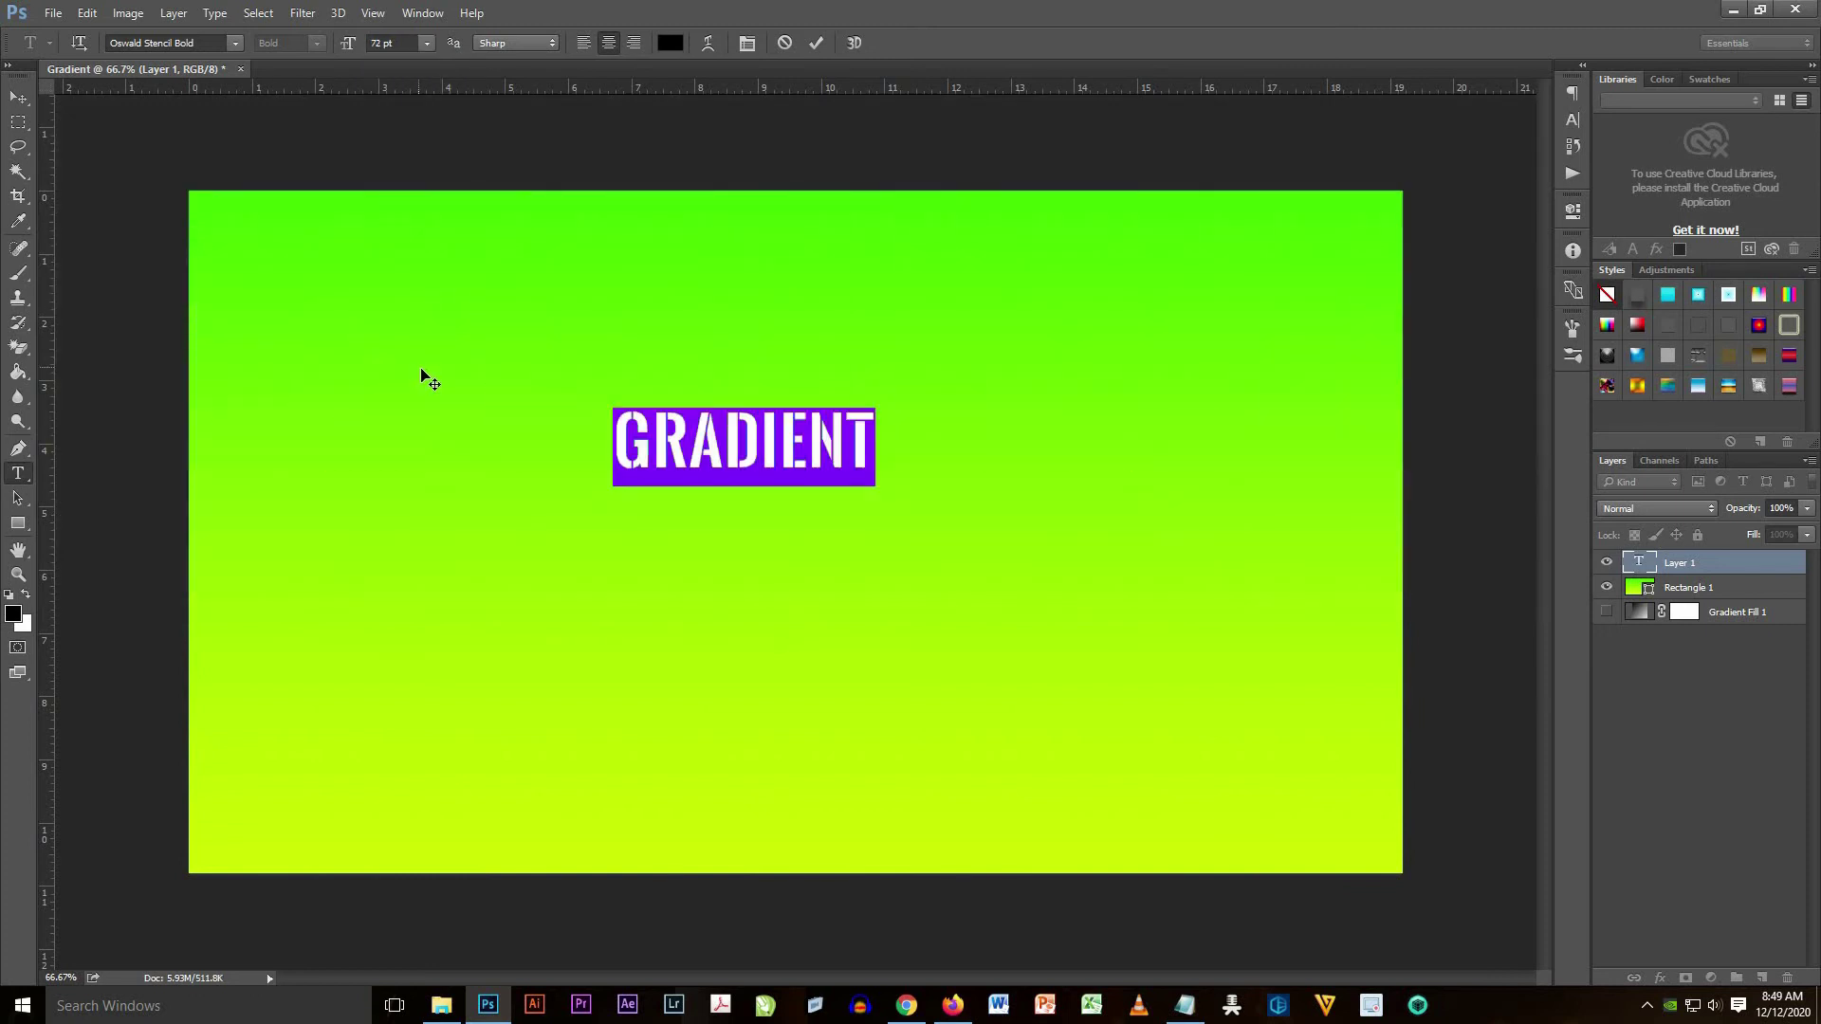
left_click(785, 447)
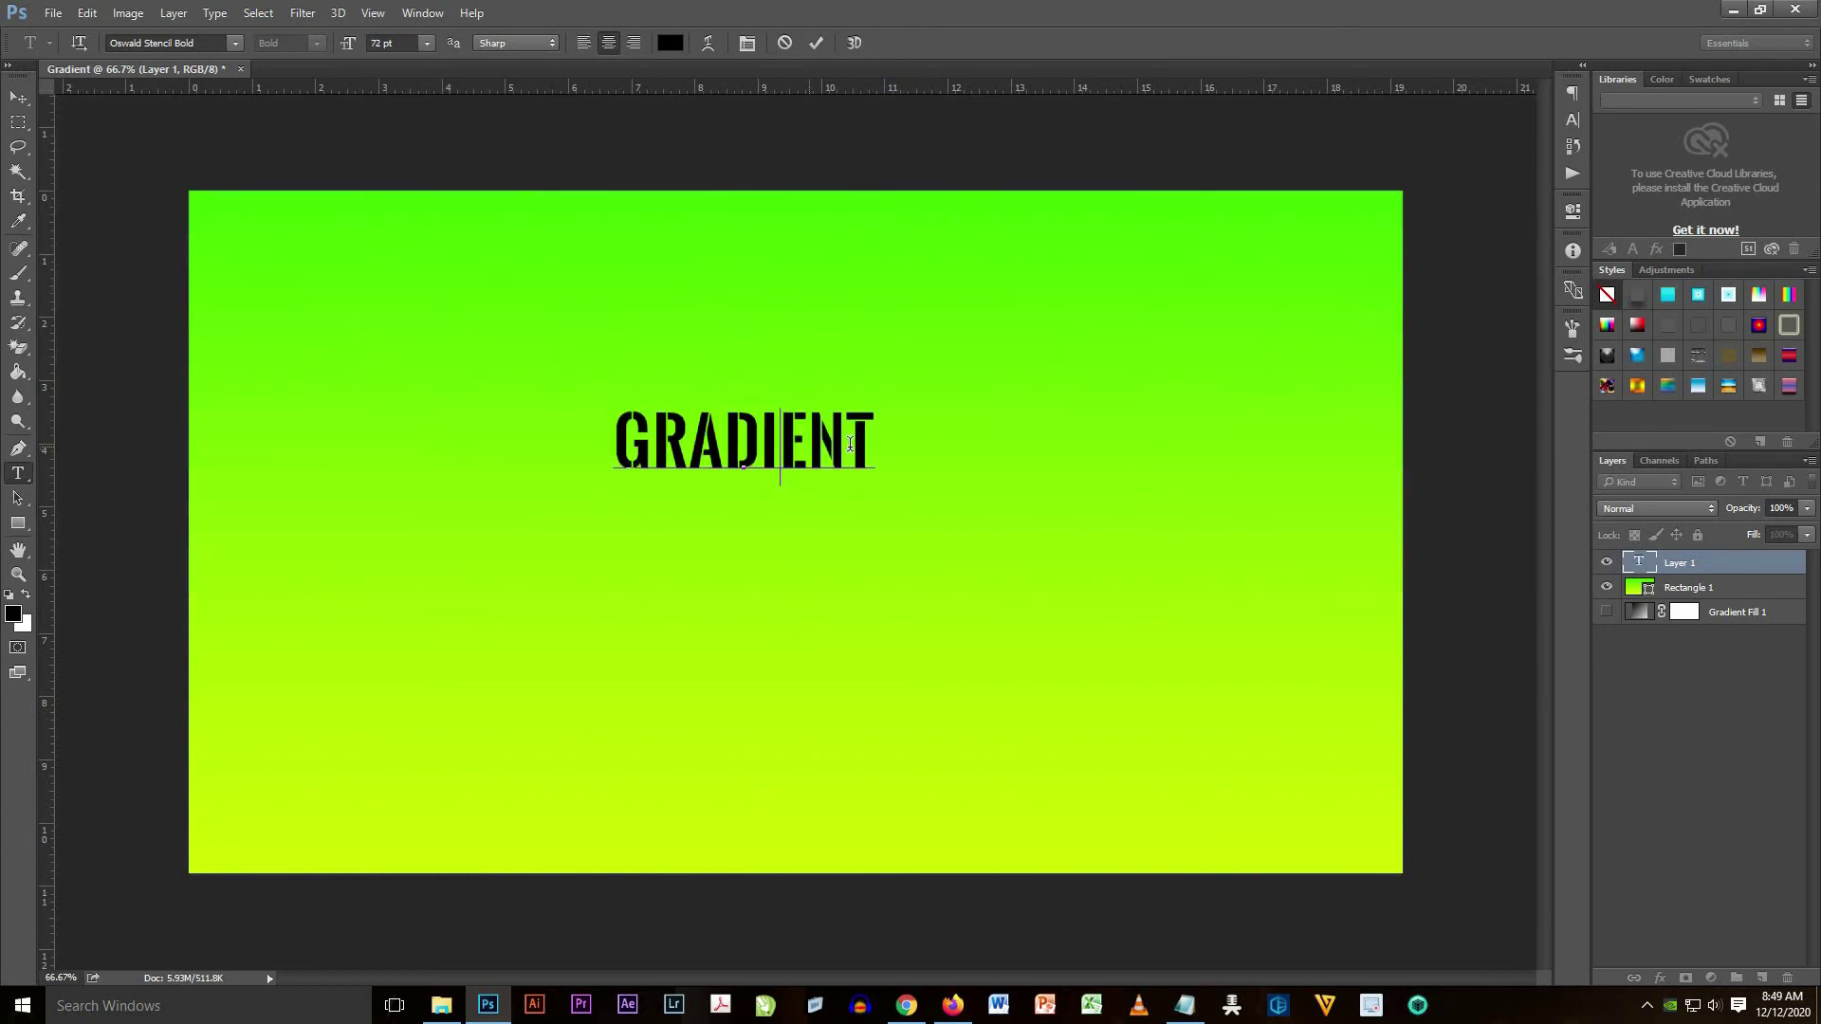
- Add 'CREATING A' before GRADIENT and 'WITHOUT USING GRADIENT OVERLAY' below, then select all text
left_click(622, 432)
type("CREATING")
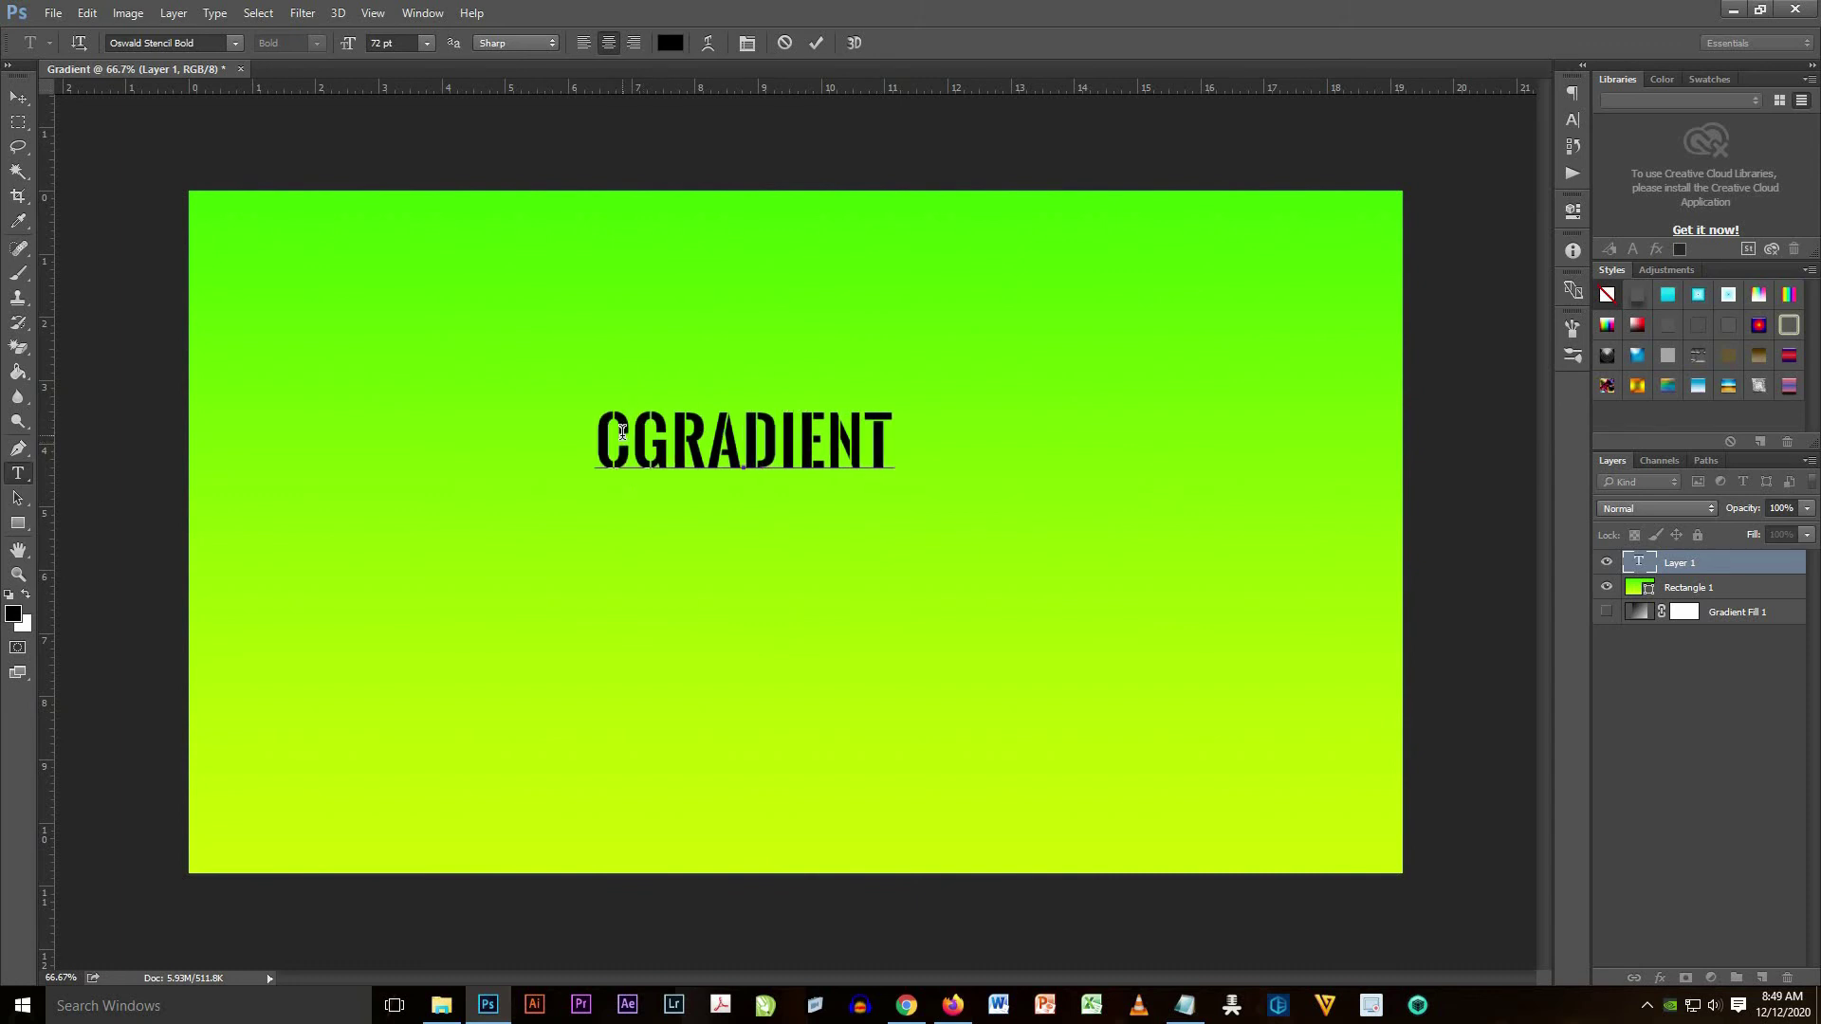
type(" A")
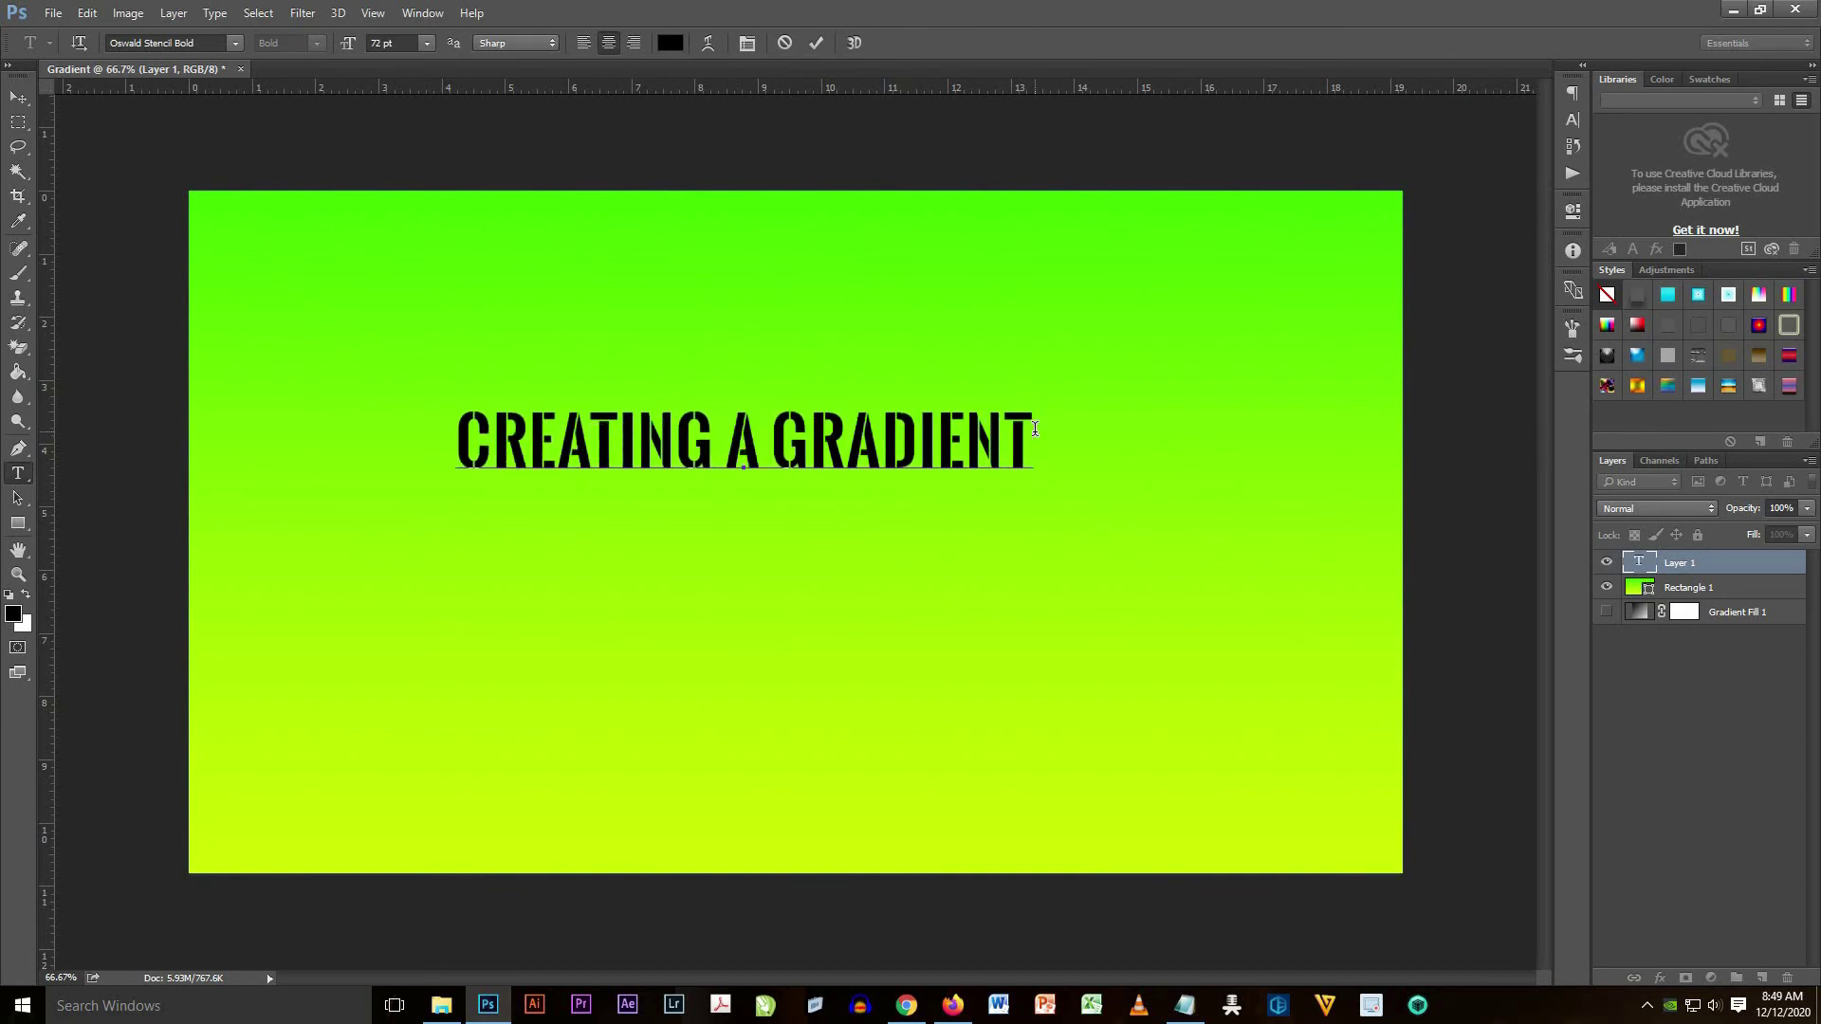
key("Return")
type("WITHOUT ")
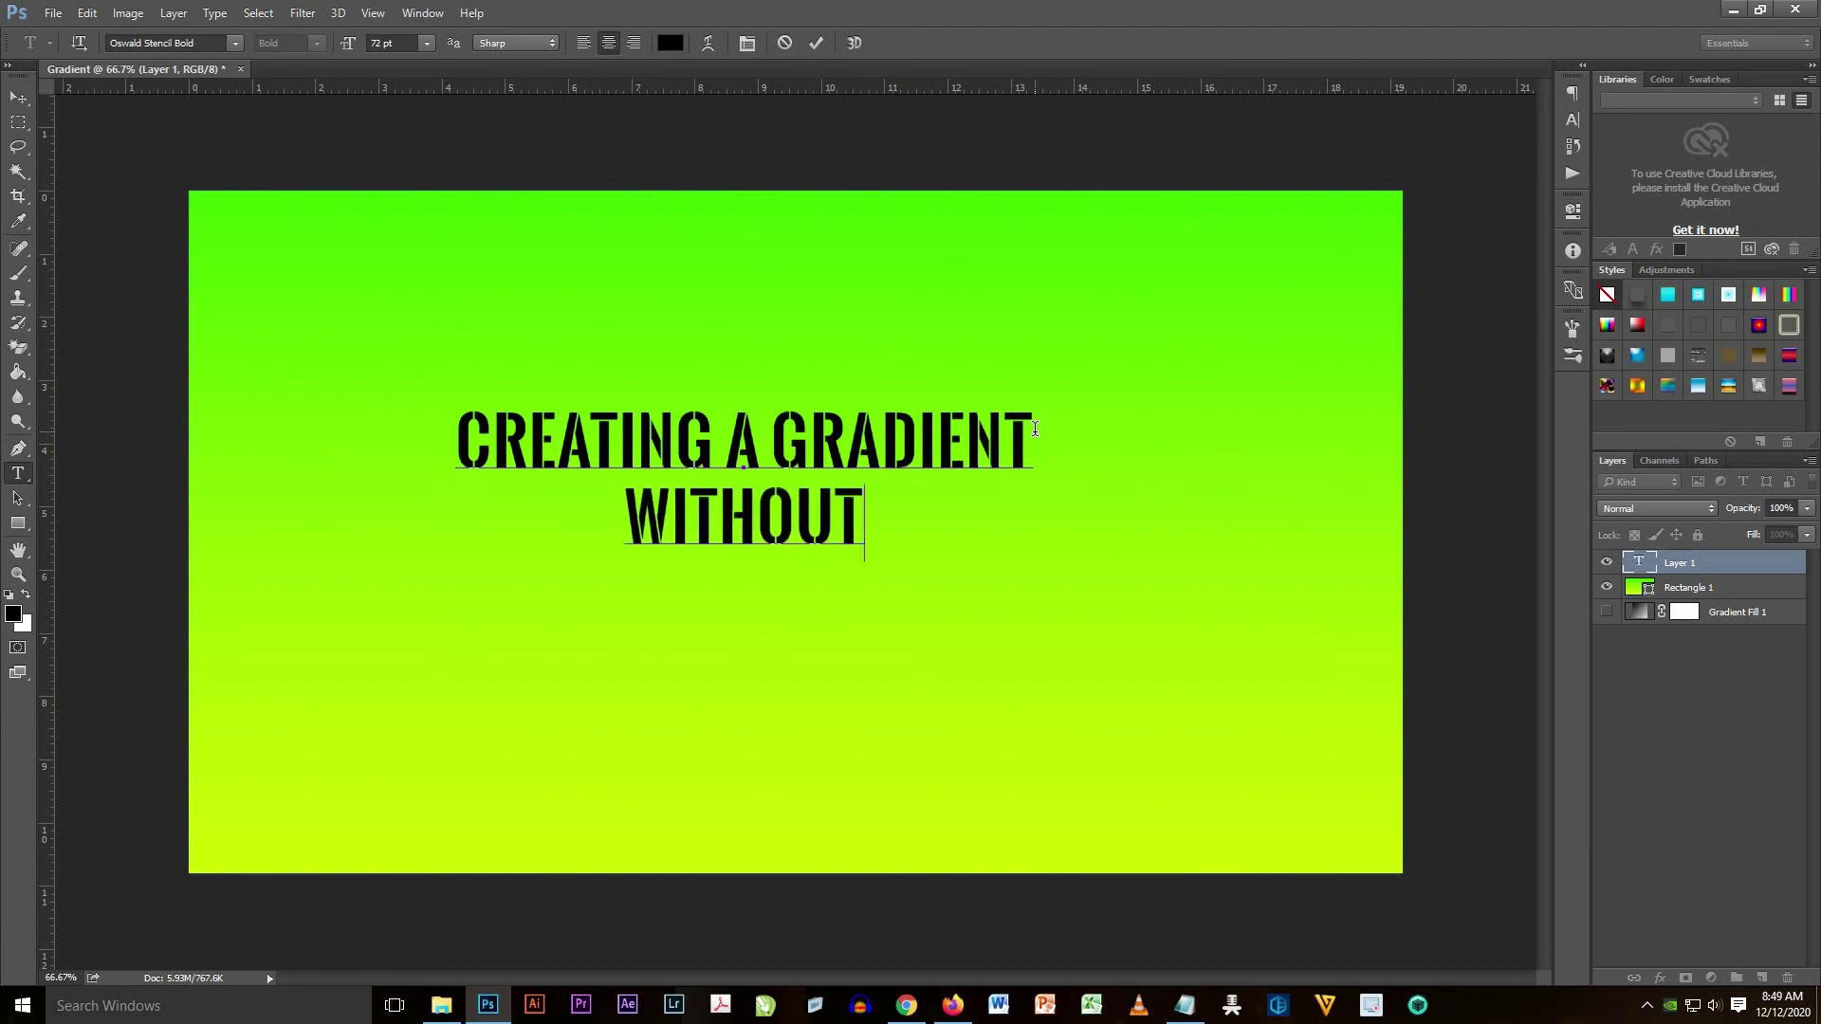
type("USING GRAD")
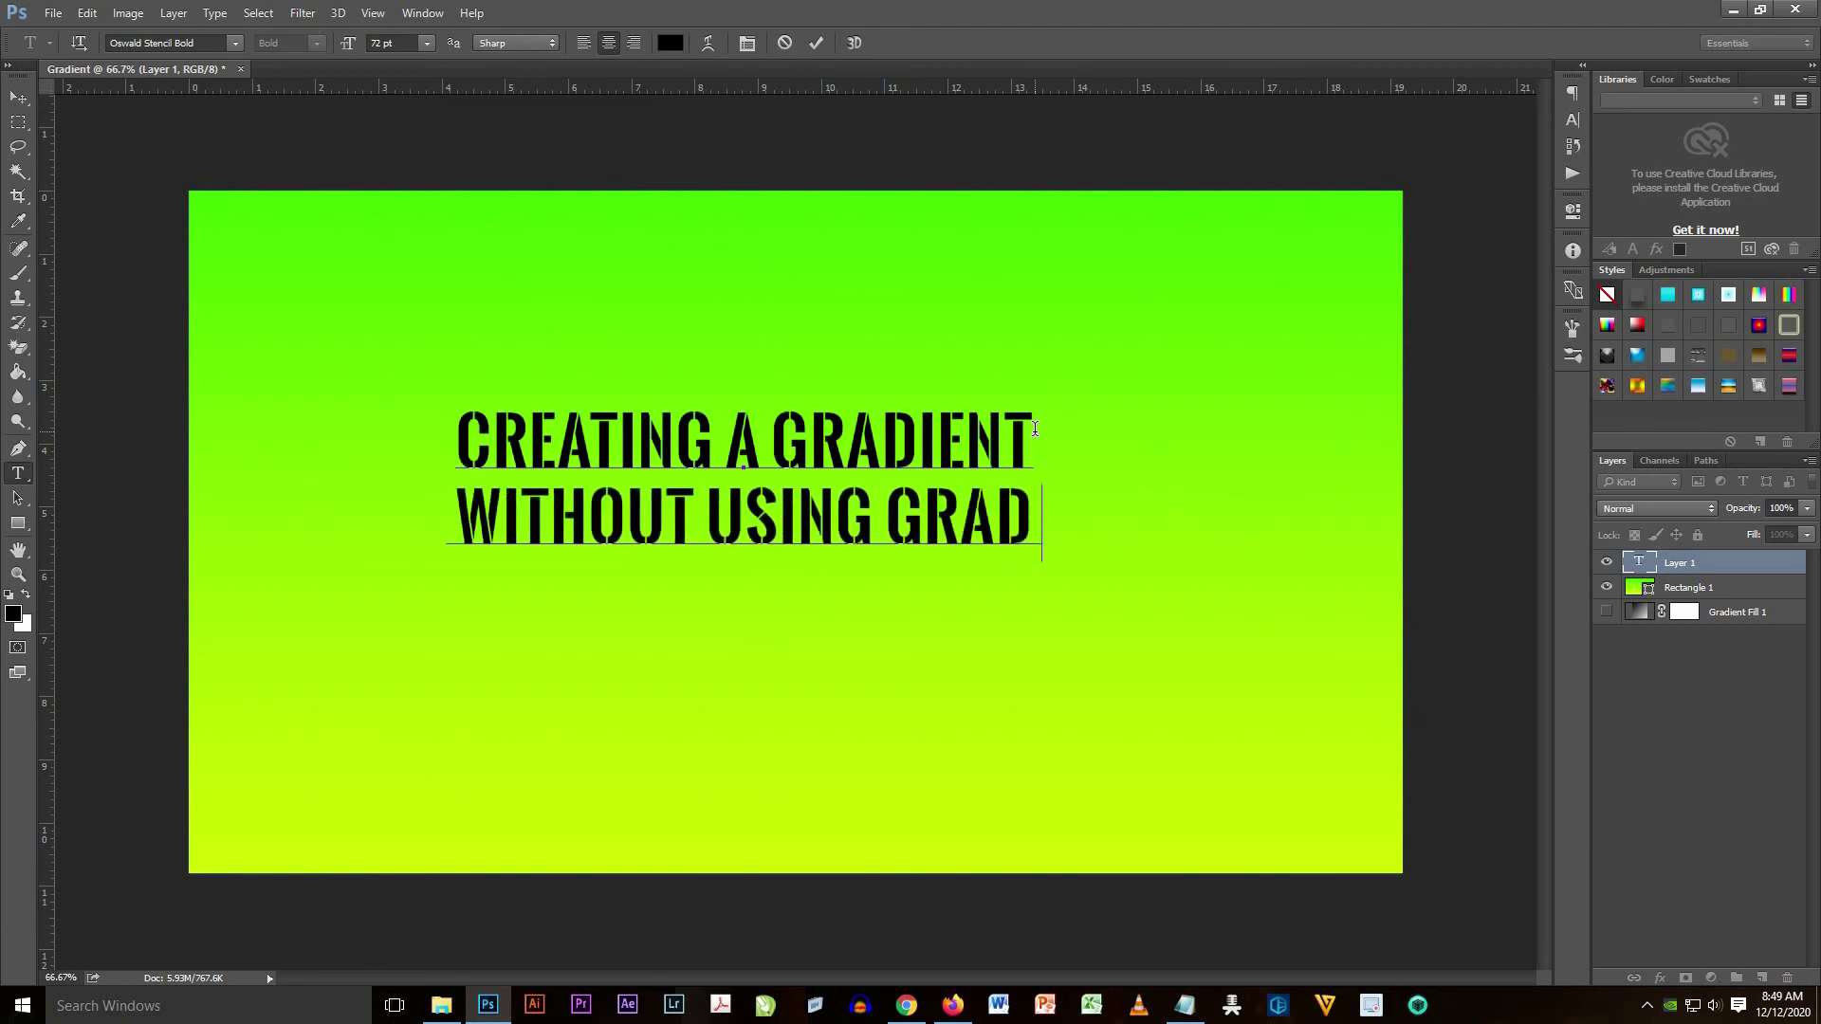
type("IENT OVERLAY")
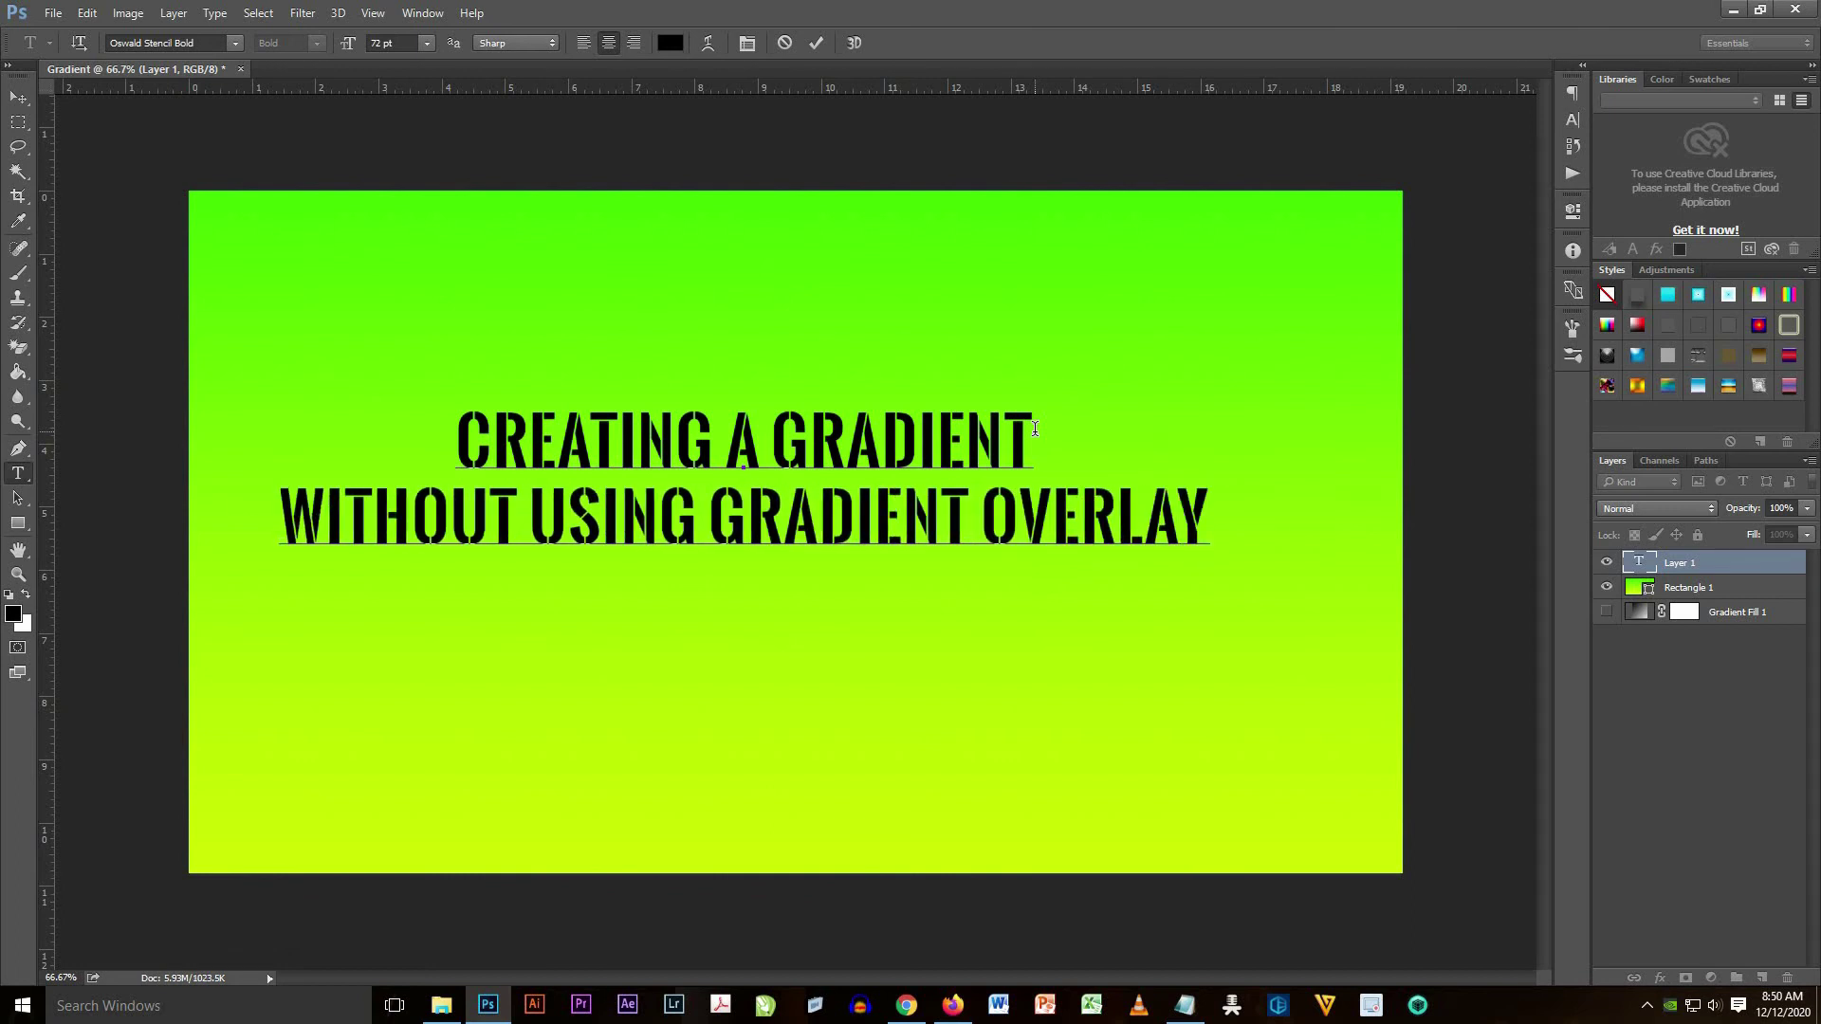
key("ctrl+a")
left_click(848, 442)
left_click_drag(1202, 515, 455, 422)
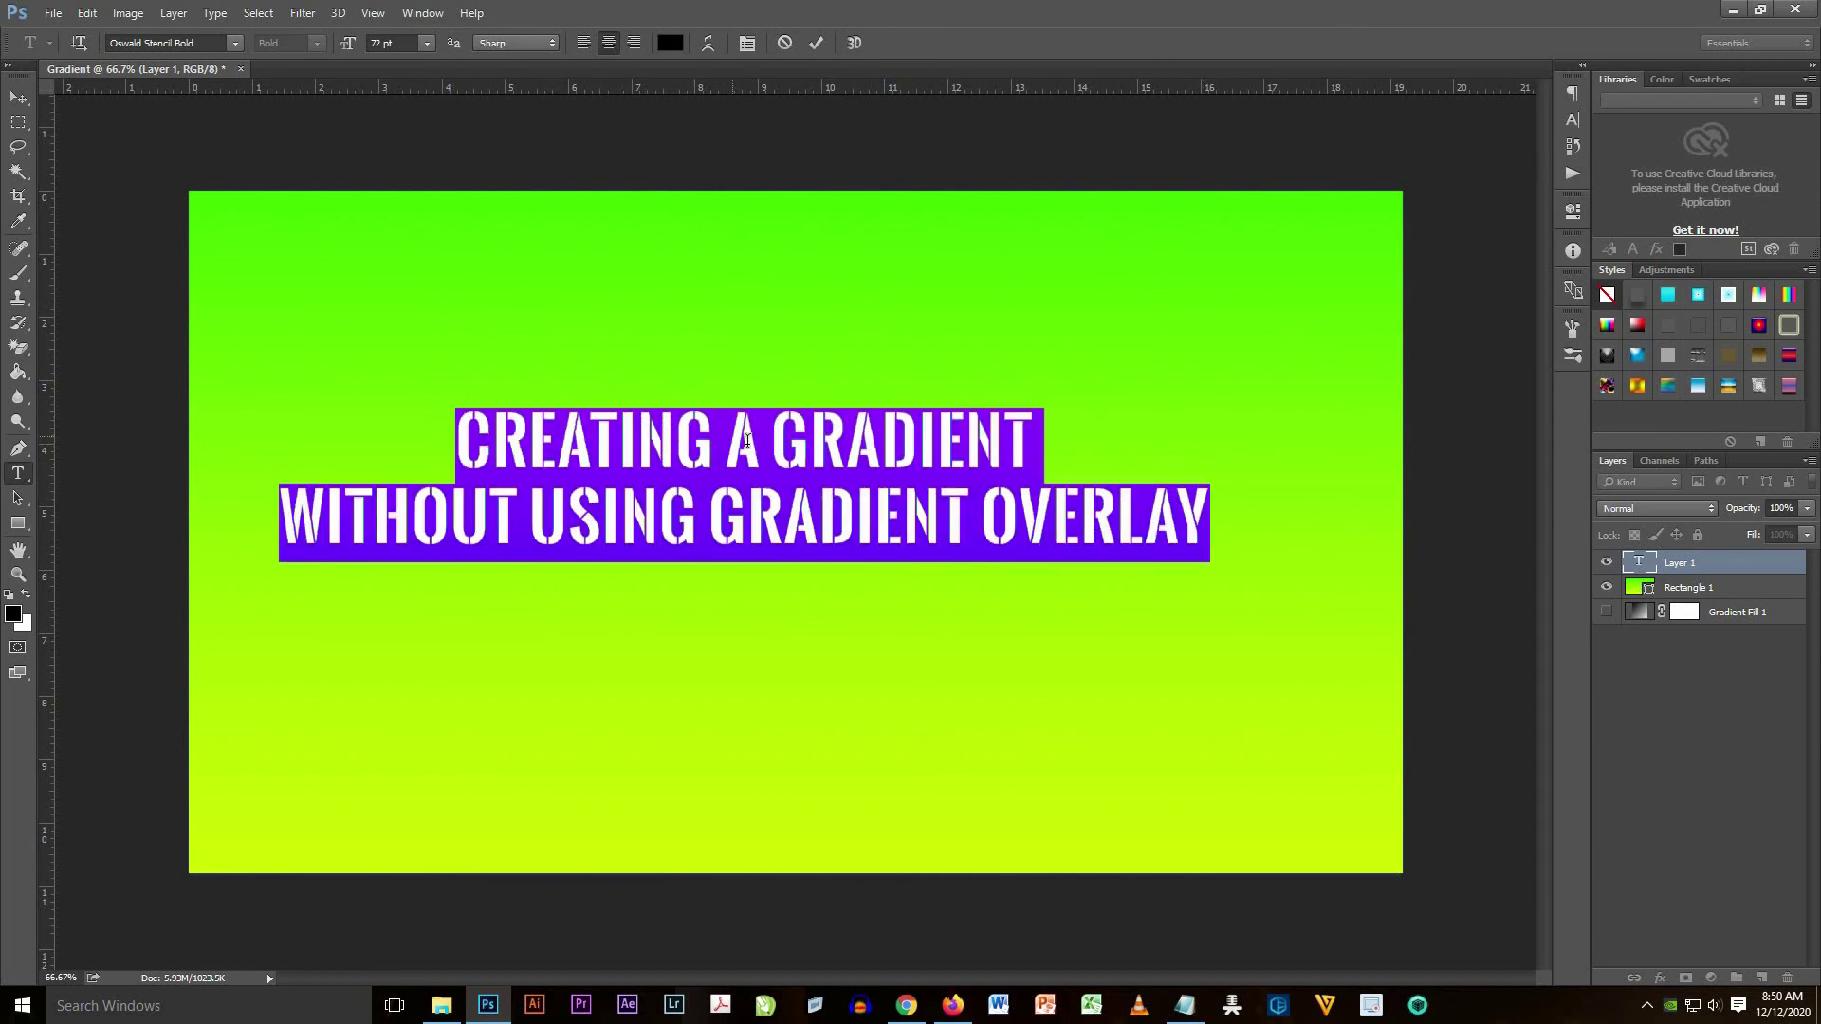
- Change the title's font size to 86 pt
left_click(328, 42)
type("100")
key("Return")
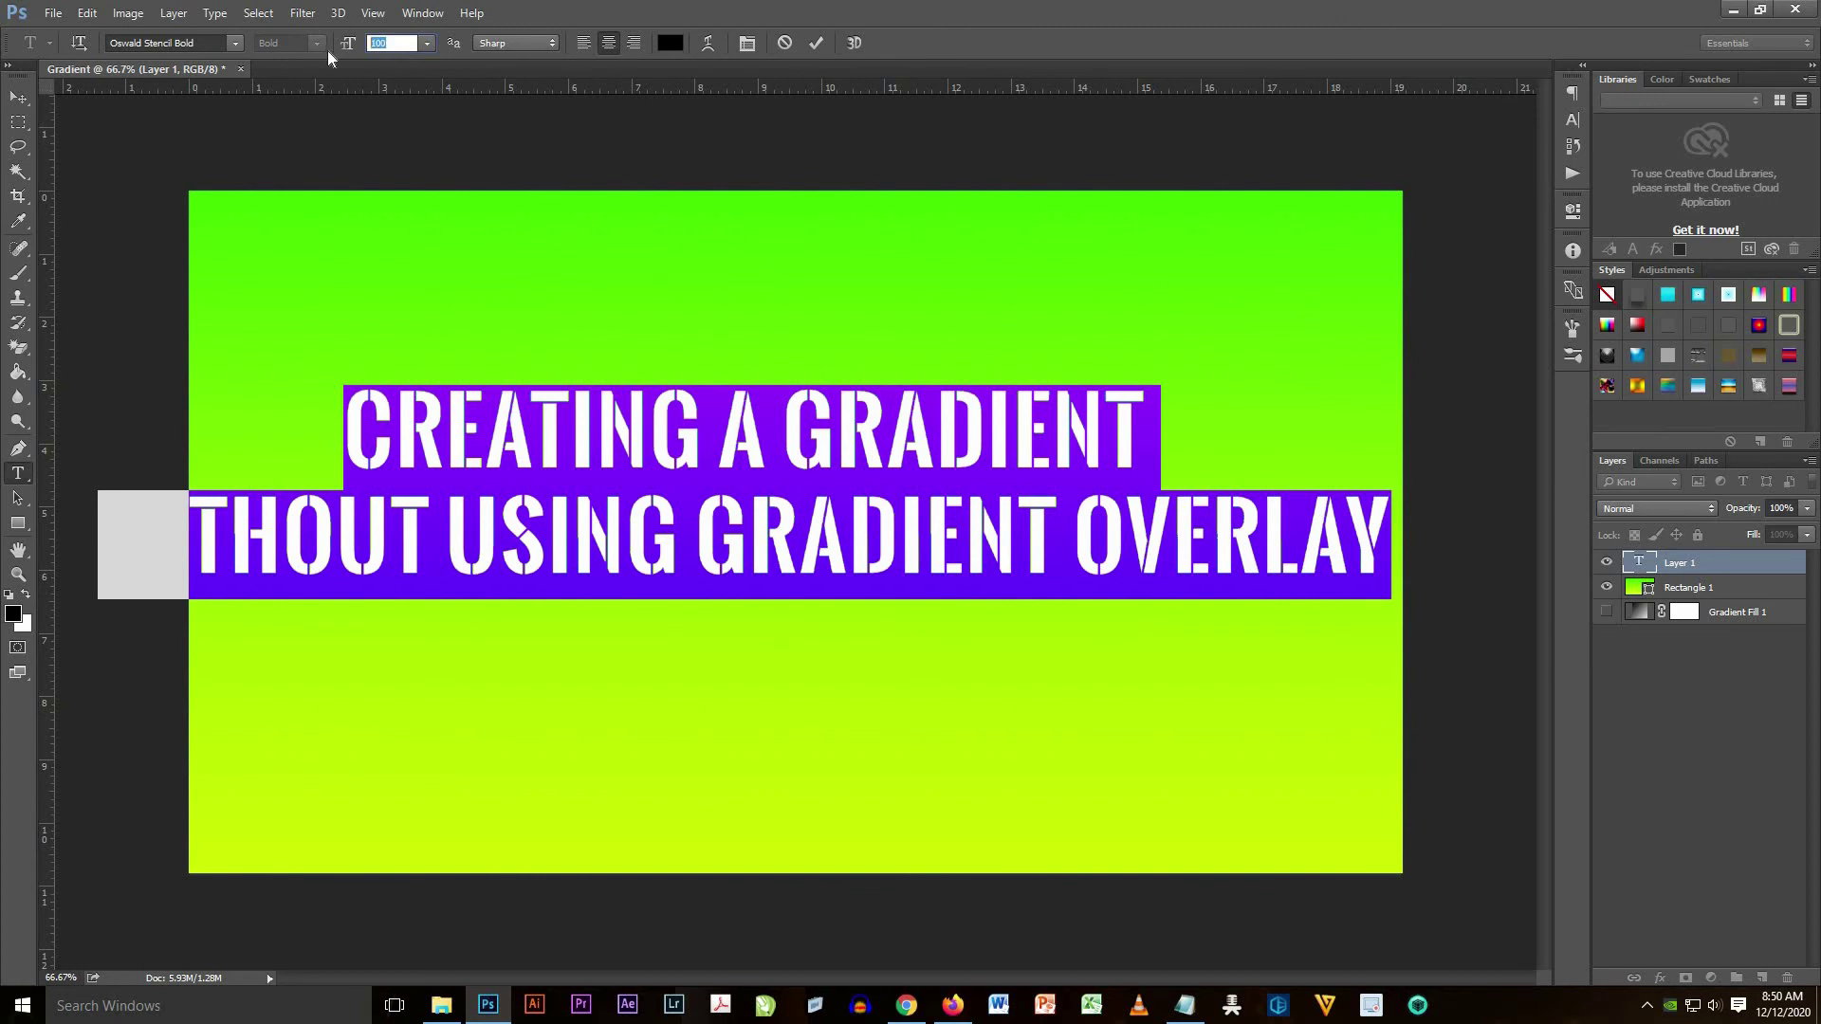
type("86")
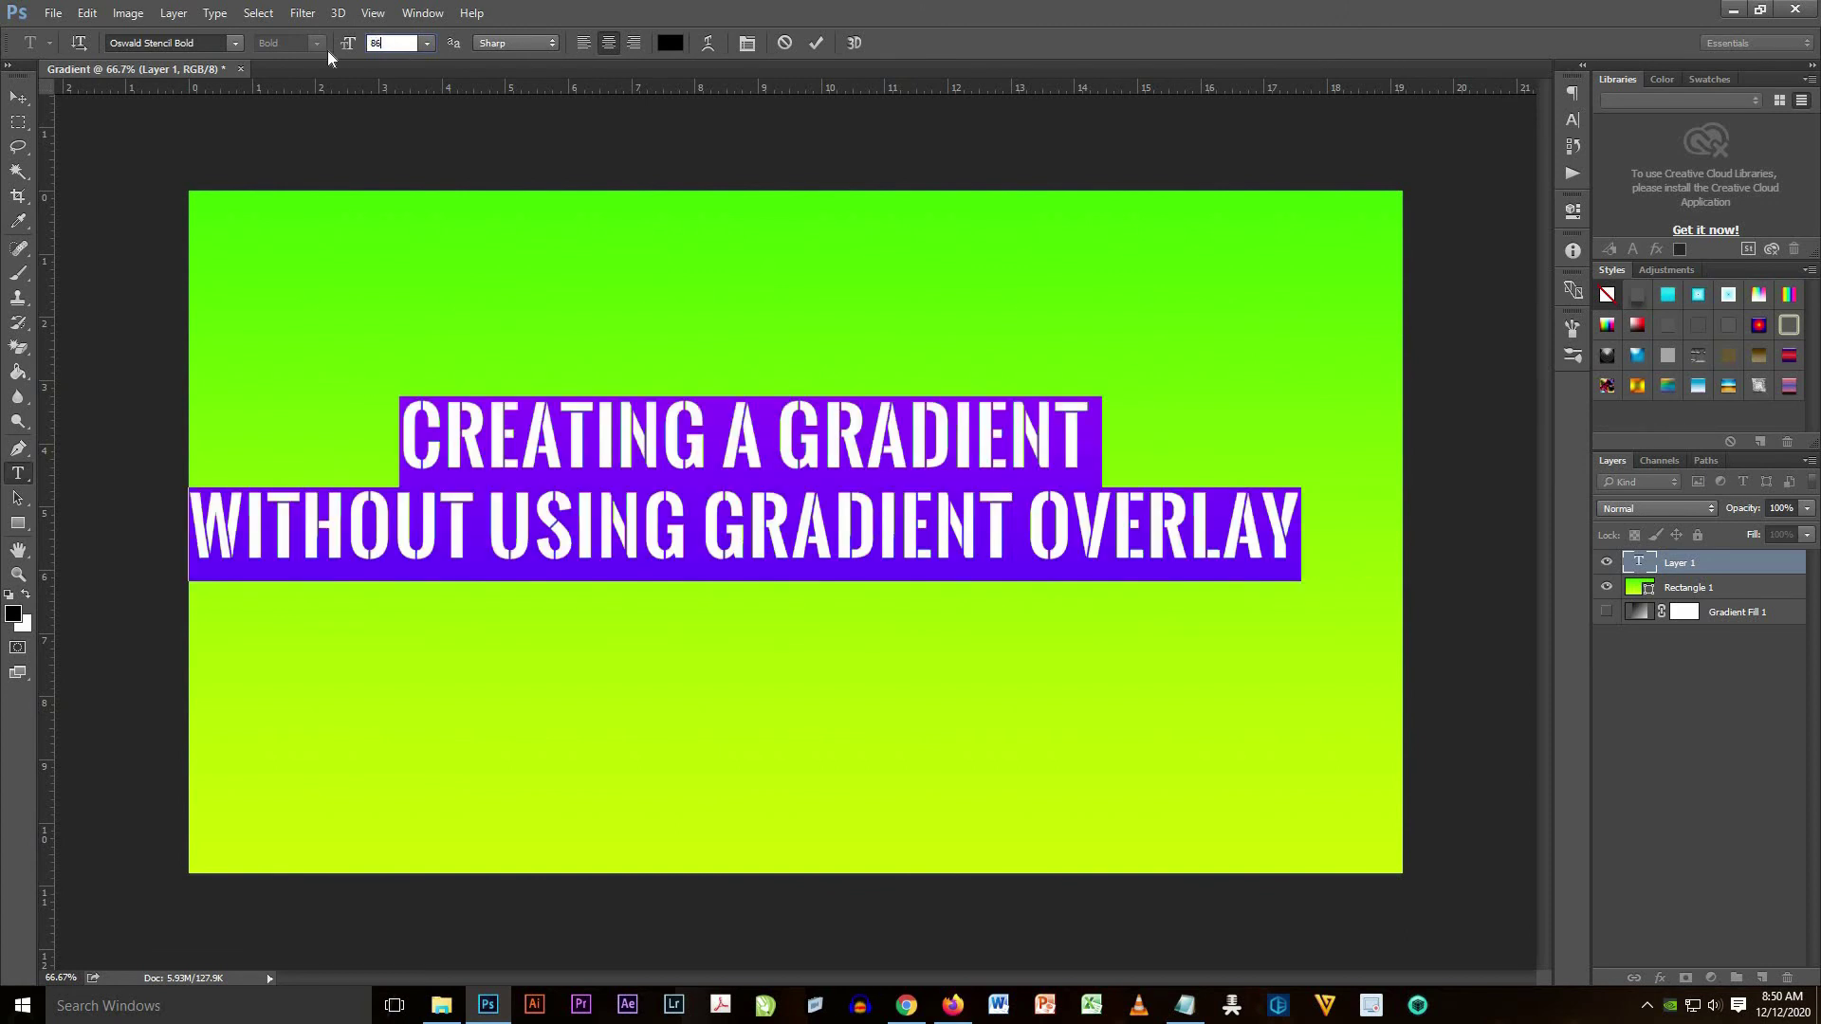
- Nudge the title down, then hide Rectangle 1 and show Gradient Fill 1
left_click(17, 98)
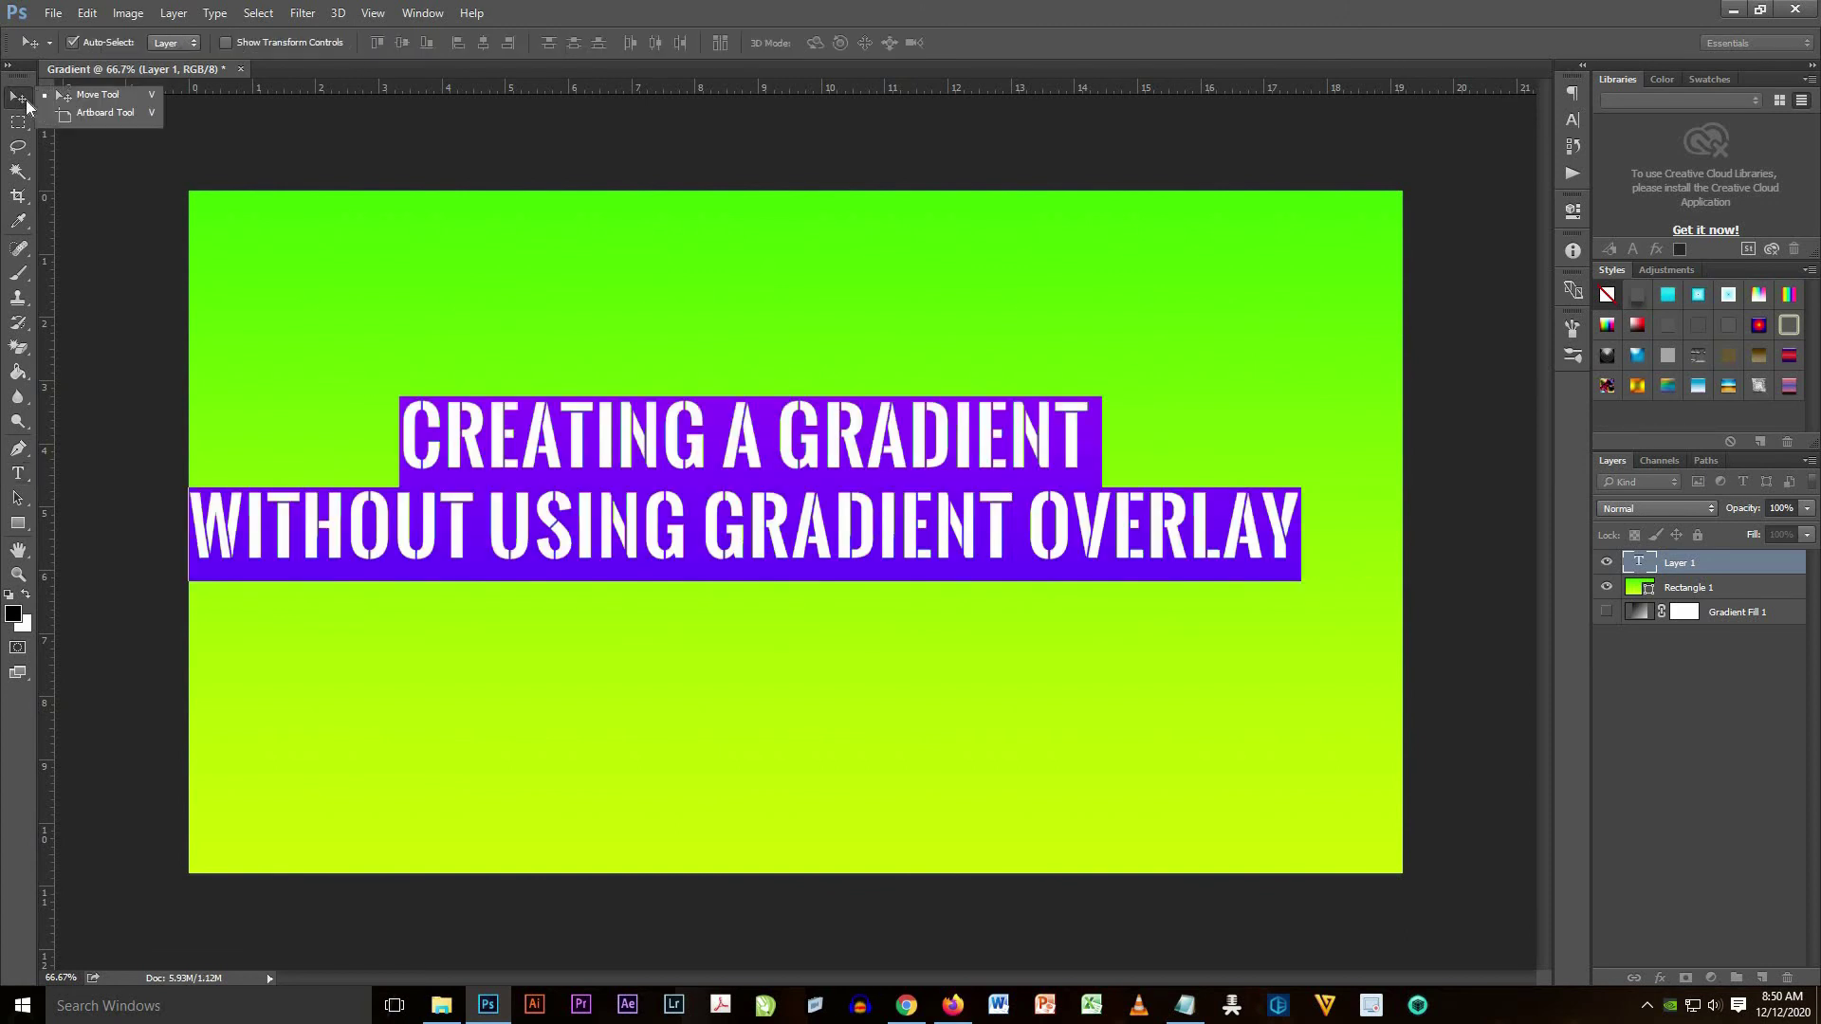
left_click_drag(818, 467, 842, 499)
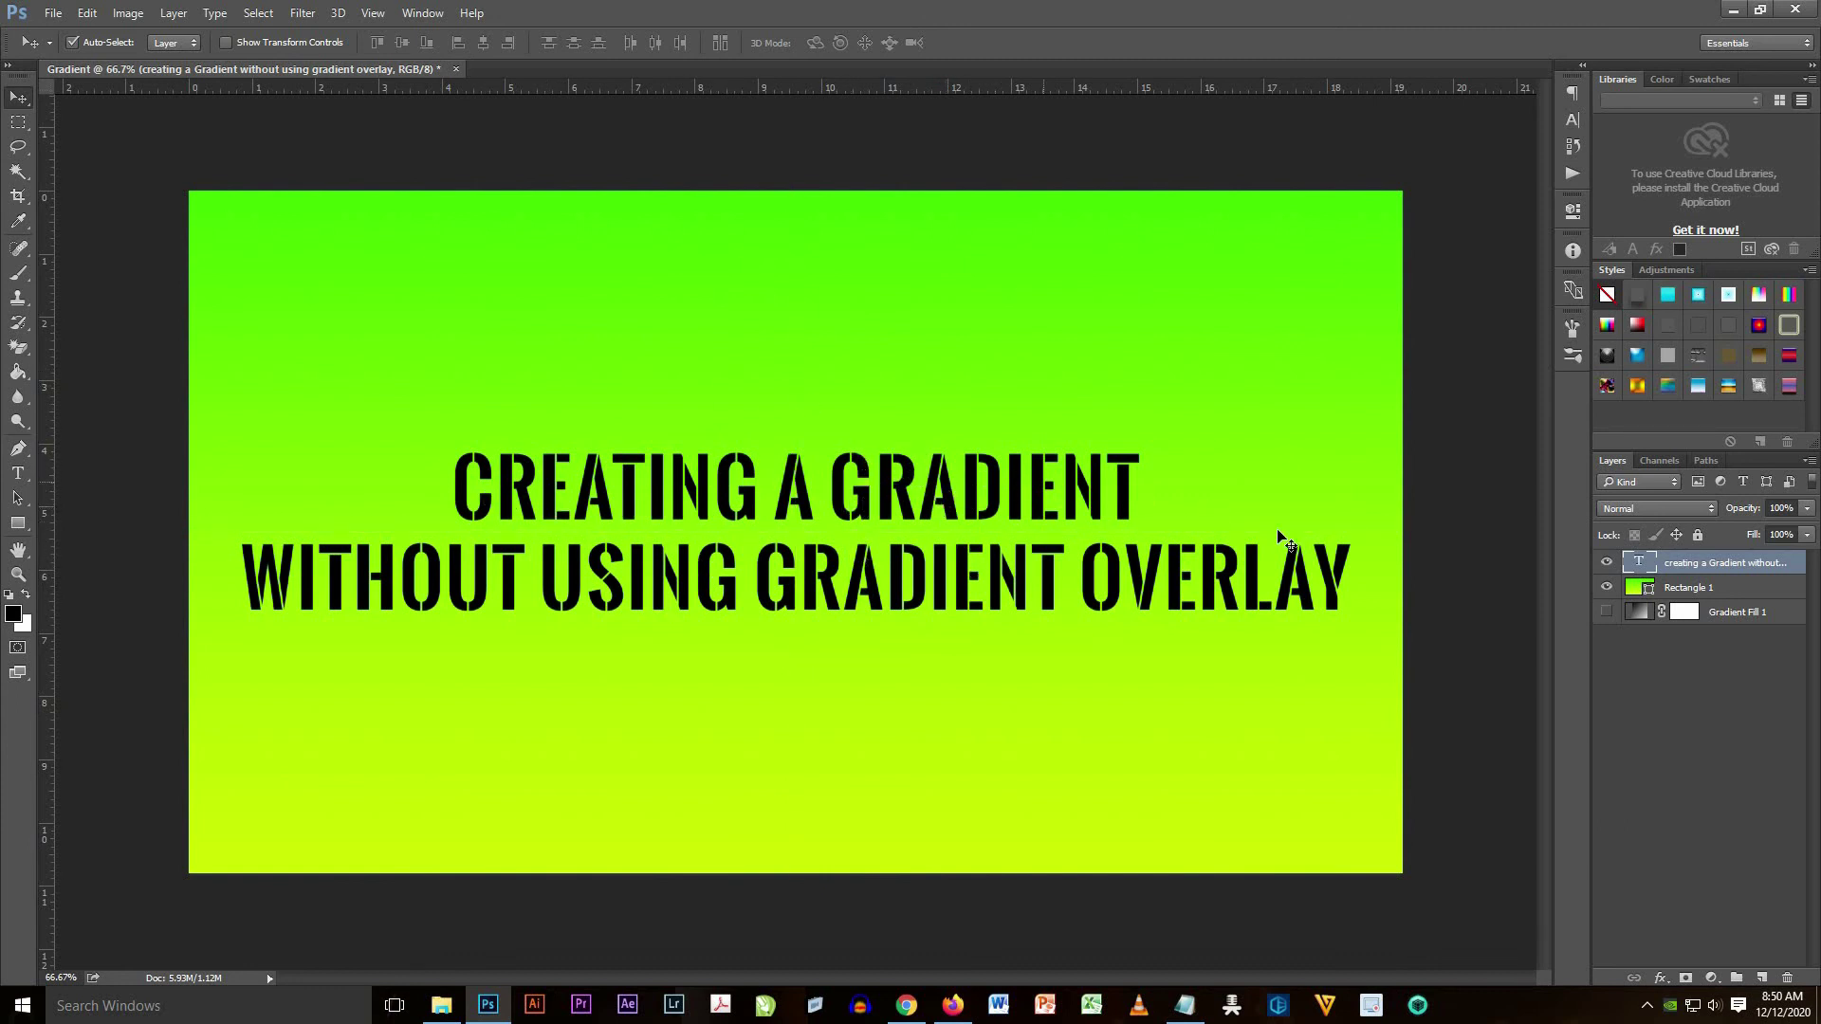
left_click(1607, 587)
left_click(1607, 613)
- Expand the hidden-icons tray on the Windows taskbar, leaving the finished title design untouched
left_click(1647, 1005)
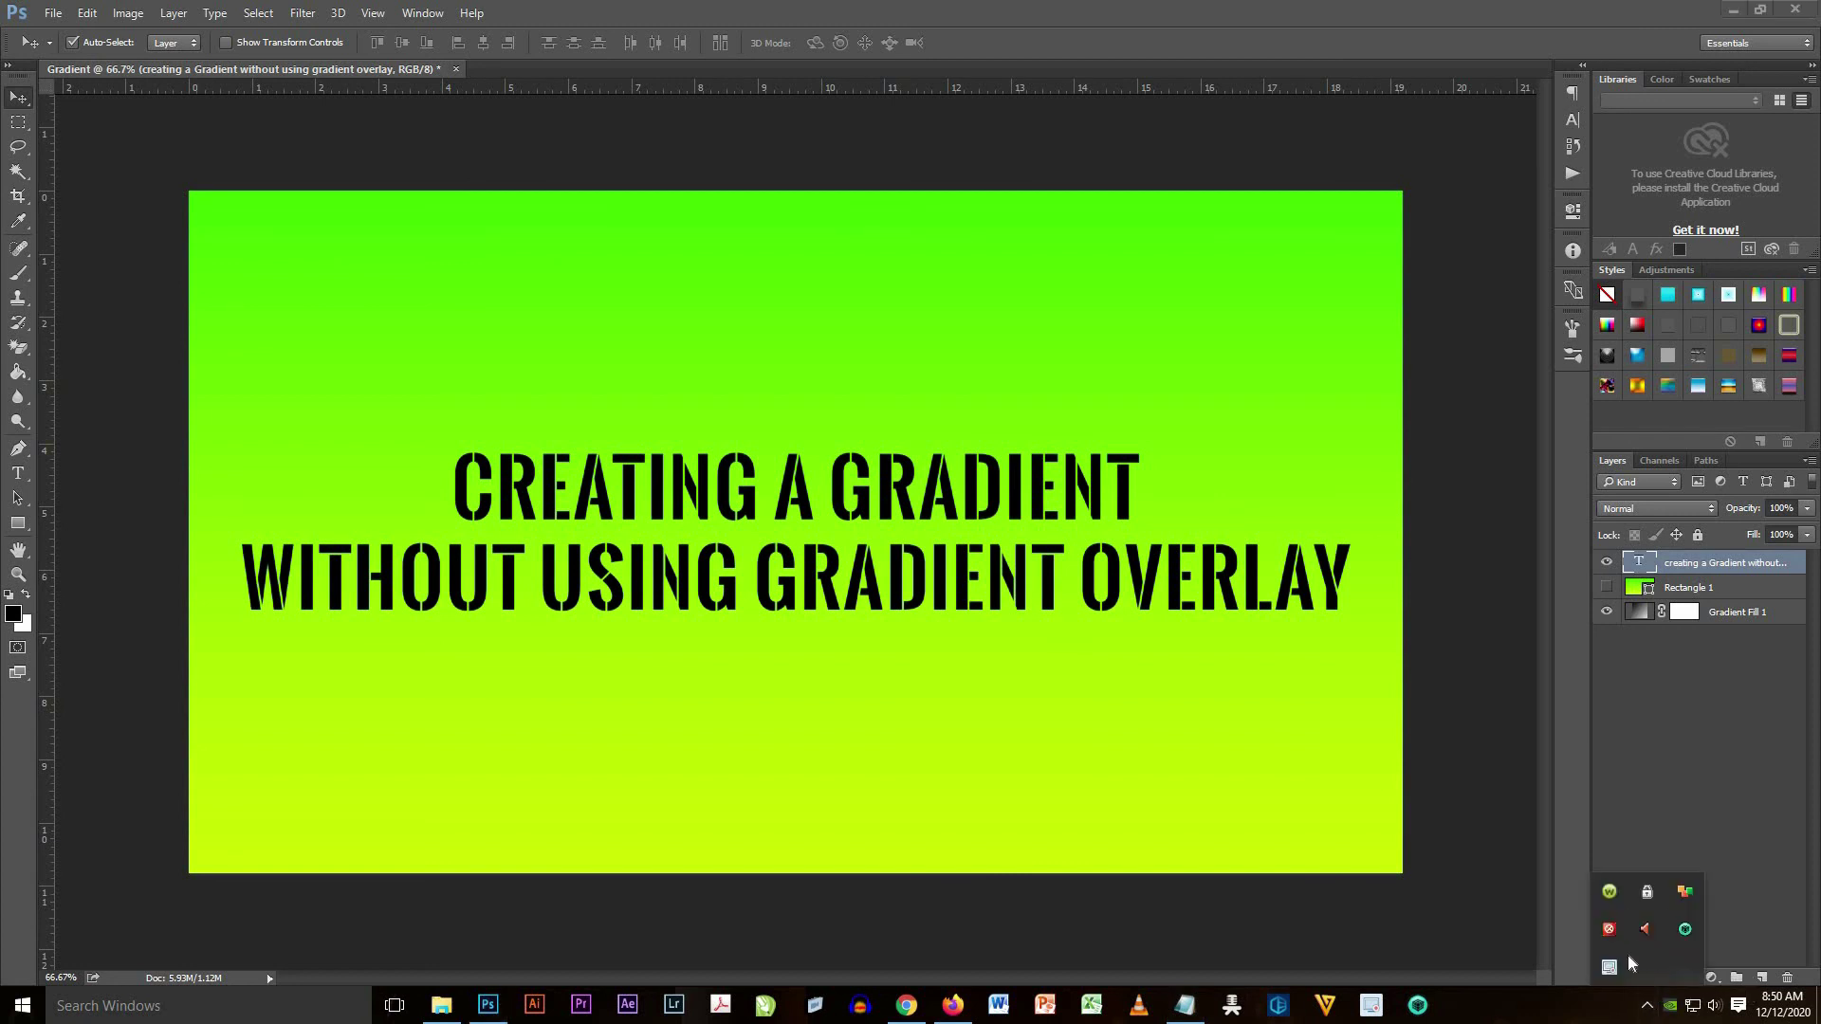